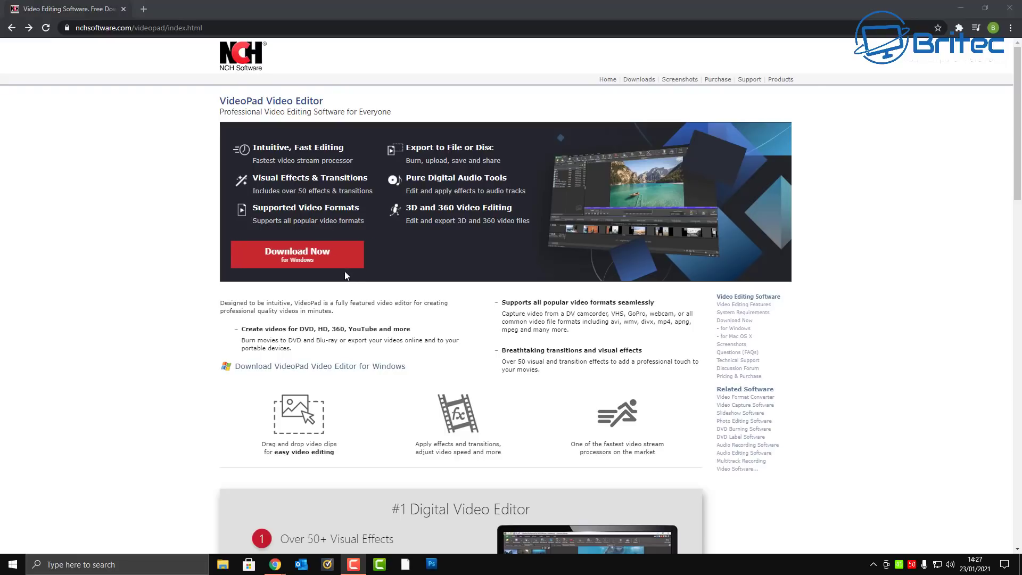
Download the Windows version of VideoPad Video Editor from the NCH Software page and launch the downloaded installer.
{"action": "left_click", "coordinate": [317, 256]}
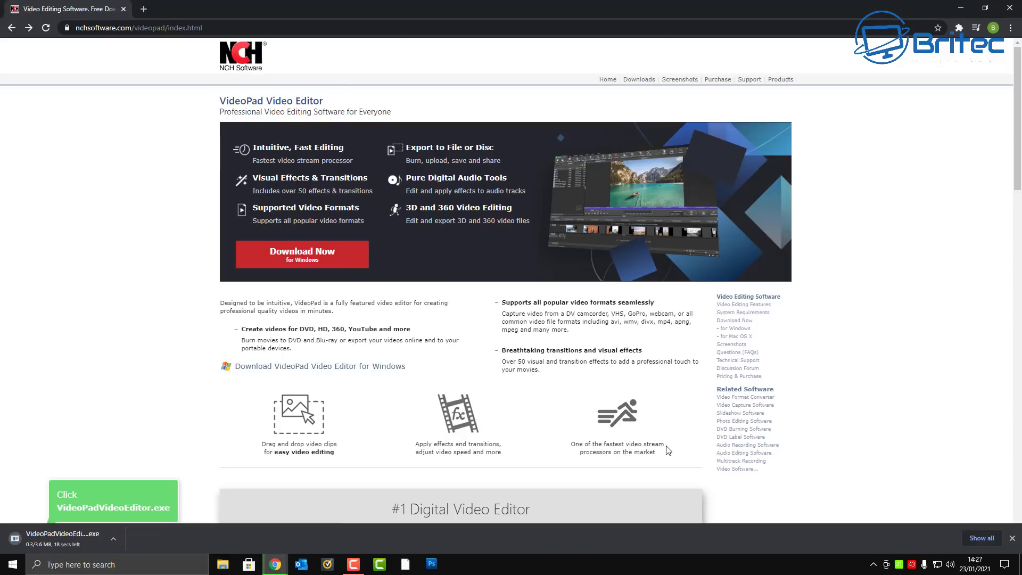
{"action": "scroll", "coordinate": [668, 449], "scroll_direction": "down", "scroll_amount": 3}
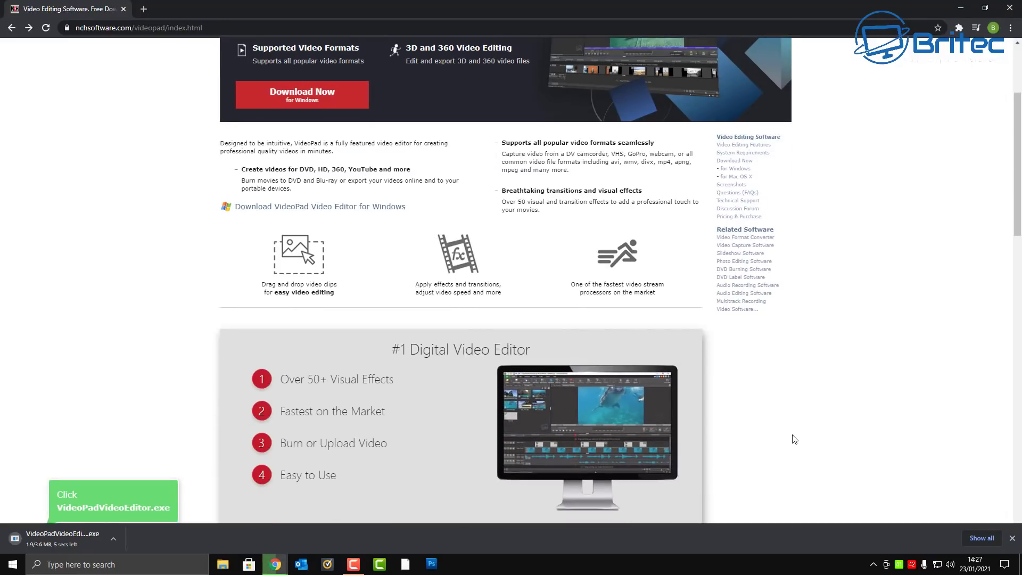
{"action": "scroll", "coordinate": [793, 439], "scroll_direction": "down", "scroll_amount": 2}
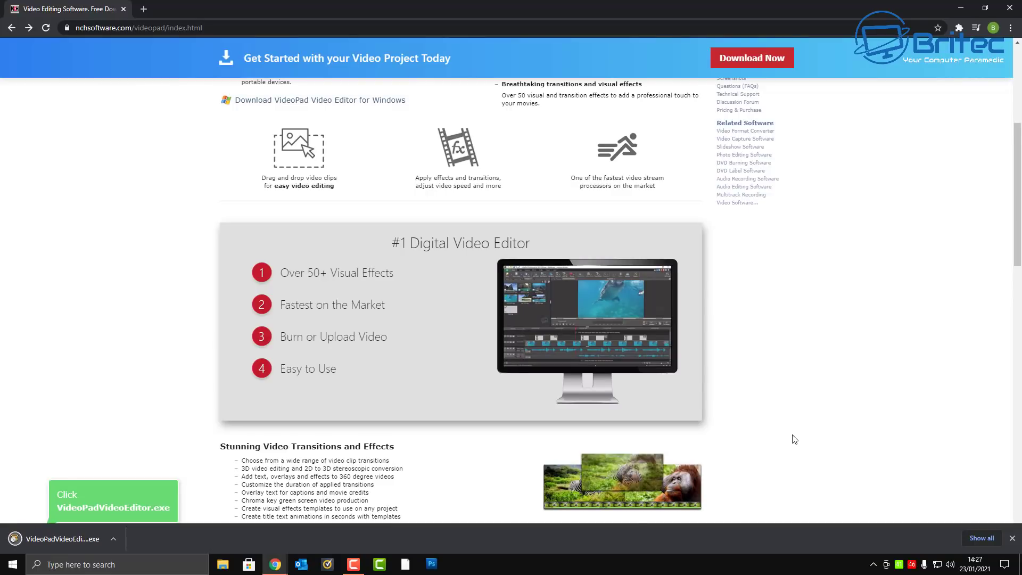
{"action": "scroll", "coordinate": [794, 439], "scroll_direction": "down", "scroll_amount": 1}
{"action": "scroll", "coordinate": [794, 439], "scroll_direction": "down", "scroll_amount": 2}
{"action": "scroll", "coordinate": [794, 439], "scroll_direction": "down", "scroll_amount": 2}
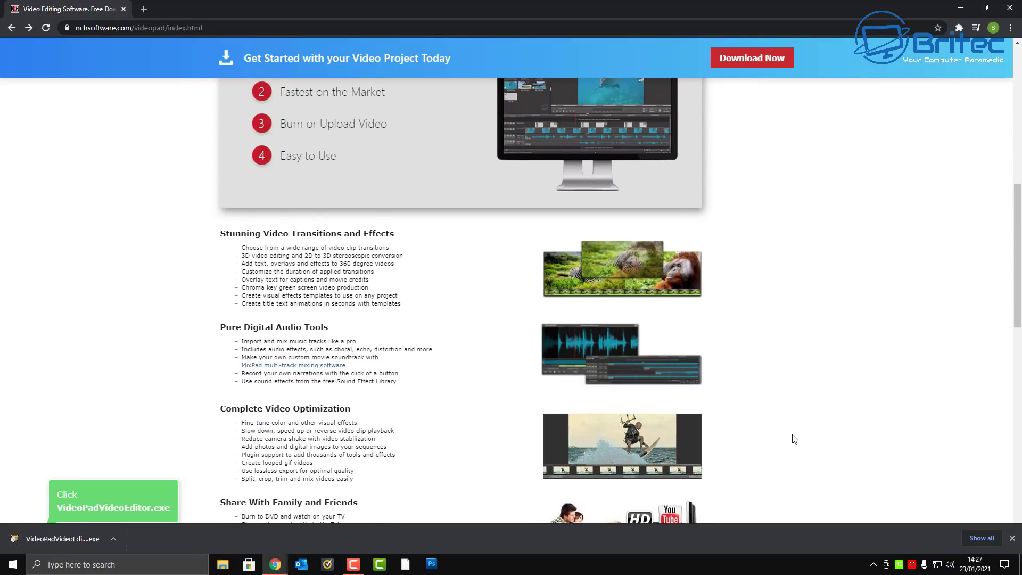
{"action": "scroll", "coordinate": [794, 439], "scroll_direction": "down", "scroll_amount": 1}
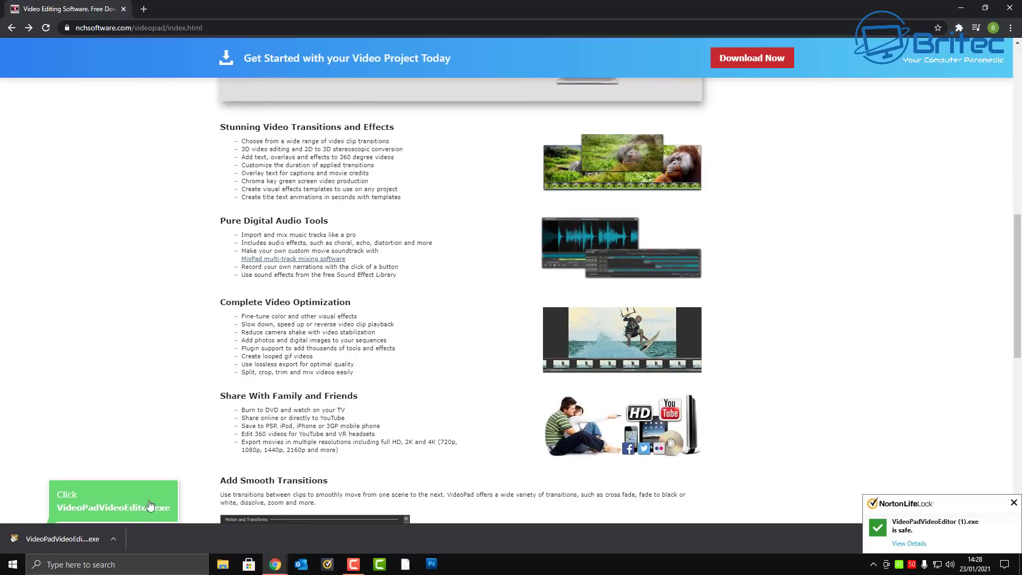
{"action": "left_click", "coordinate": [63, 539]}
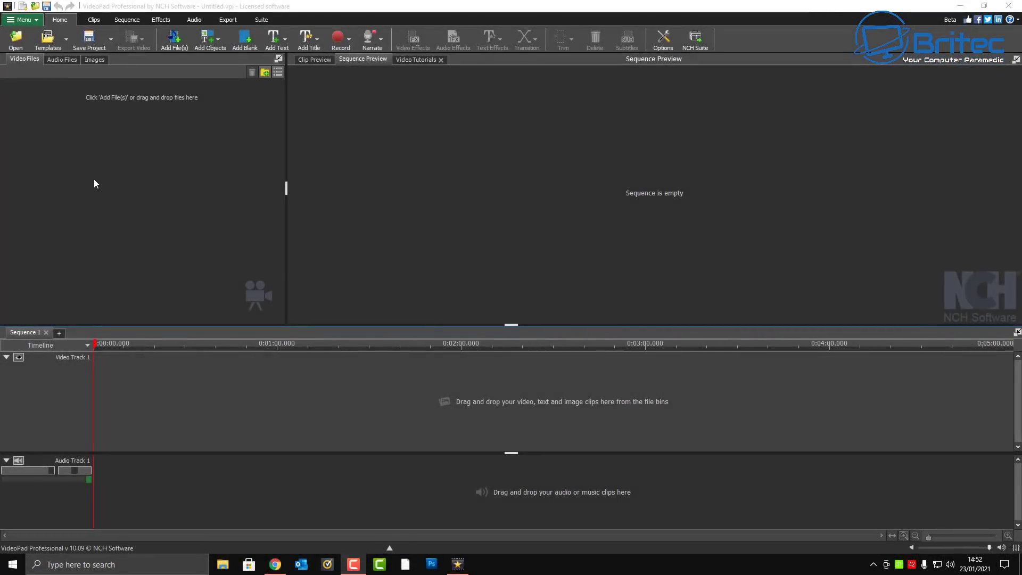
Look through the Video Files, Audio Files and Images bins and return to the video files.
{"action": "left_click", "coordinate": [61, 59]}
{"action": "left_click", "coordinate": [95, 60]}
{"action": "left_click", "coordinate": [28, 58]}
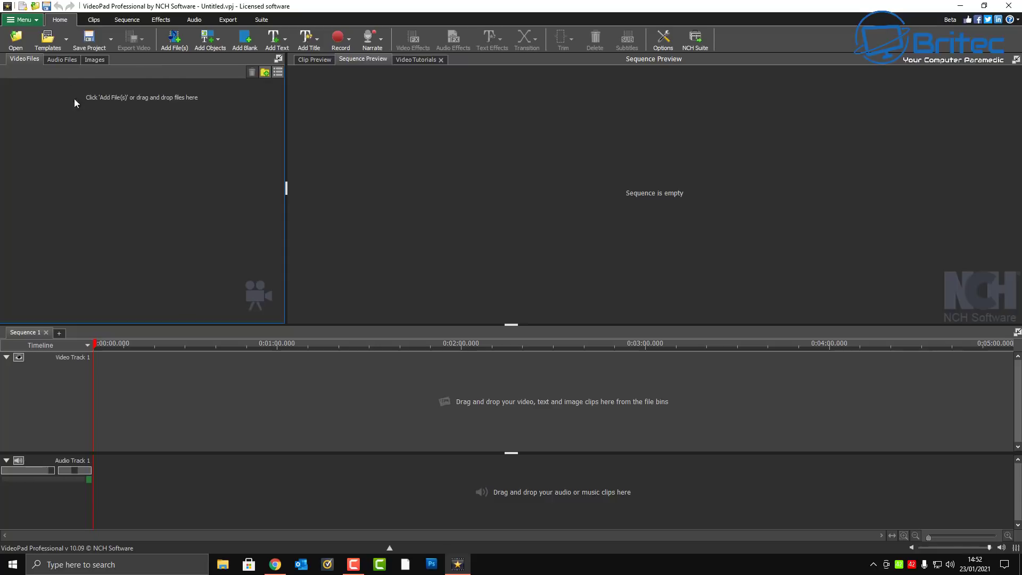
{"action": "left_click", "coordinate": [60, 59]}
{"action": "left_click", "coordinate": [94, 59]}
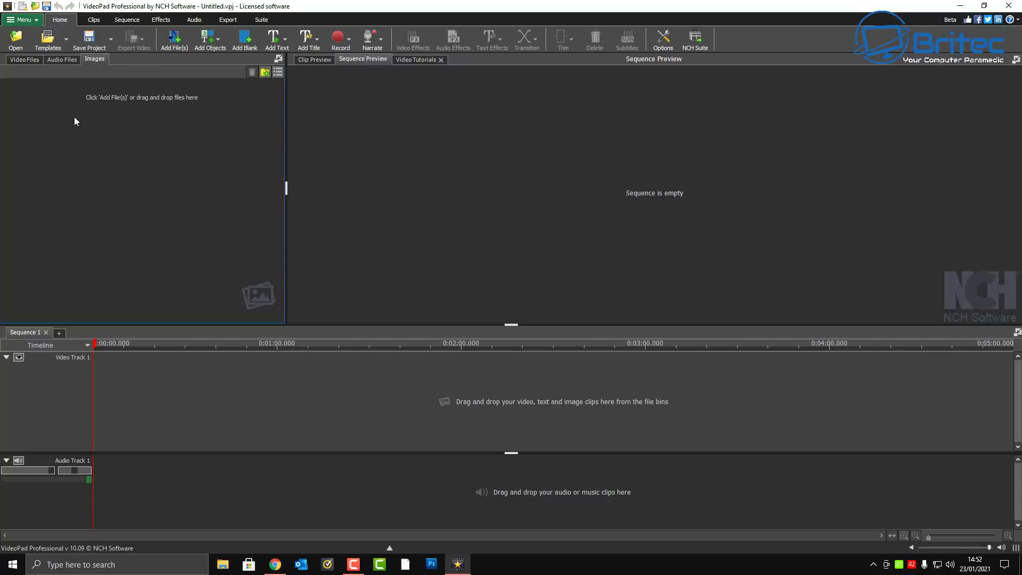
{"action": "left_click", "coordinate": [23, 60]}
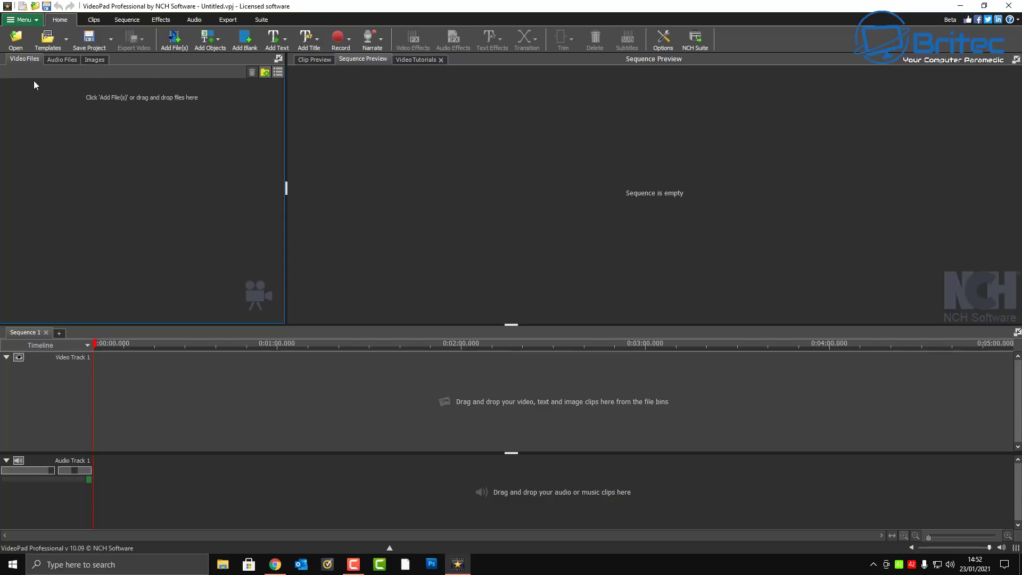
{"action": "right_click", "coordinate": [105, 147]}
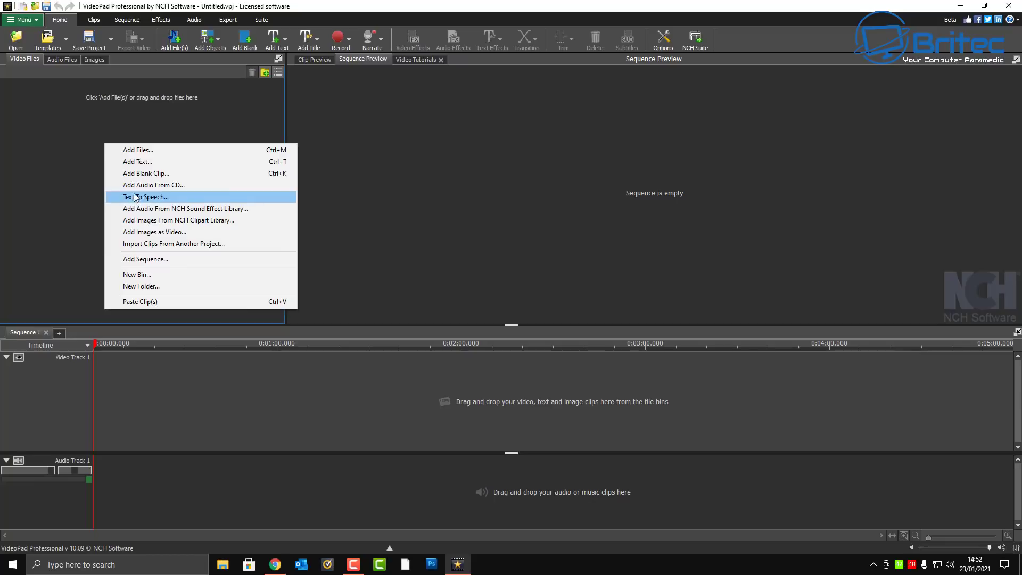
{"action": "left_click", "coordinate": [76, 148]}
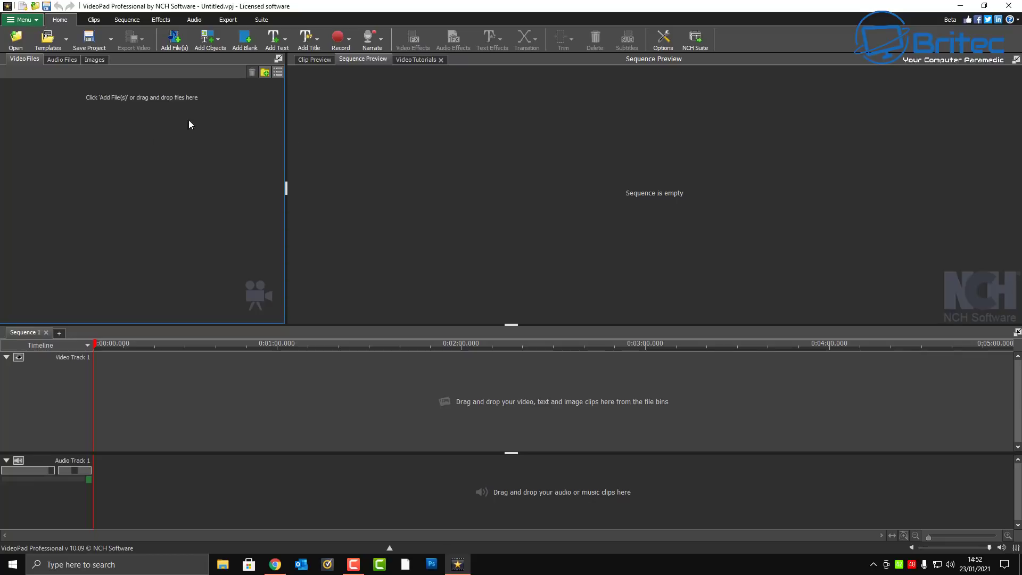
{"action": "left_click", "coordinate": [265, 75]}
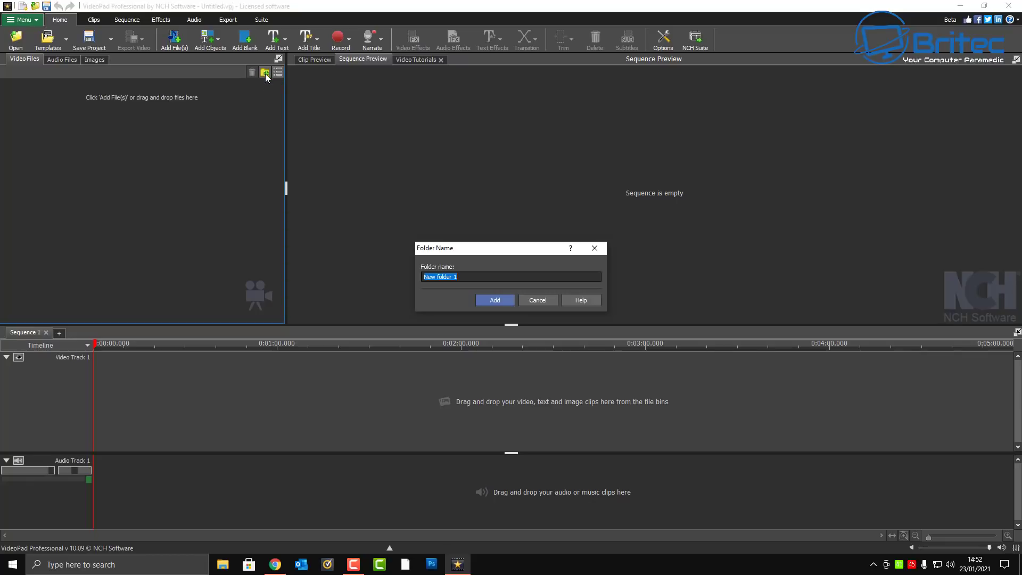
{"action": "left_click", "coordinate": [532, 299]}
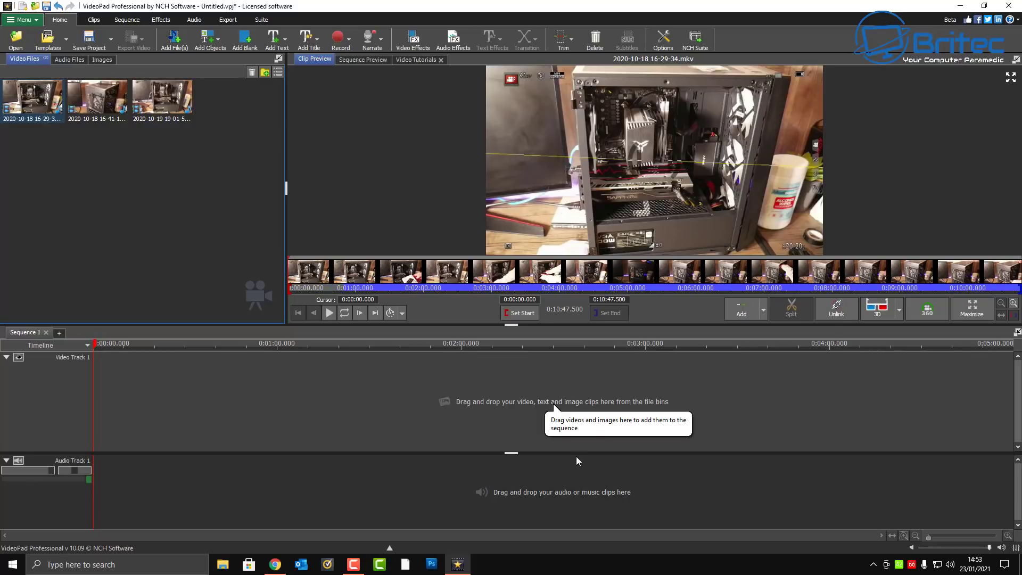
{"action": "left_click_drag", "start_coordinate": [35, 113], "coordinate": [128, 424]}
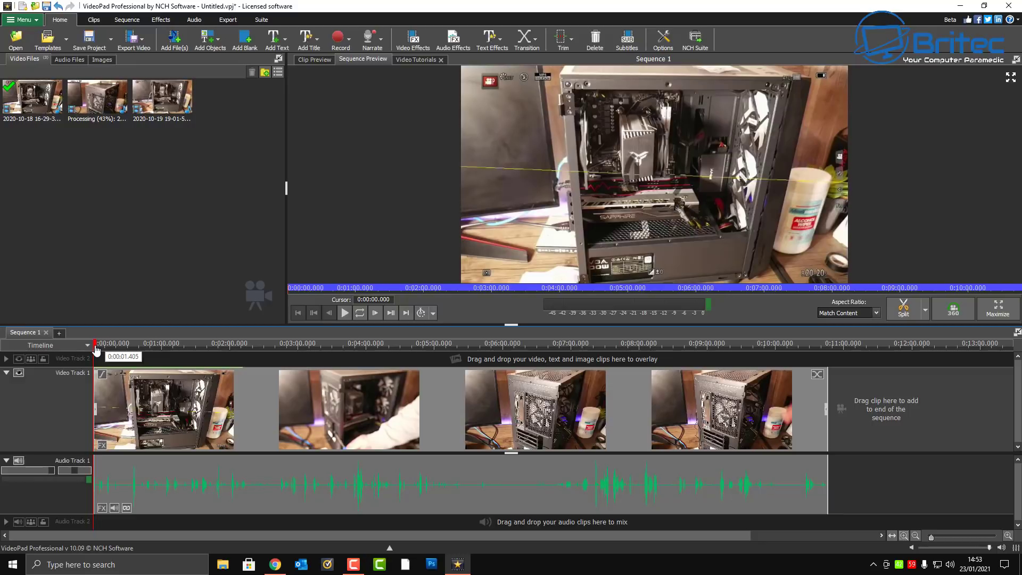
{"action": "left_click_drag", "start_coordinate": [96, 349], "coordinate": [95, 395]}
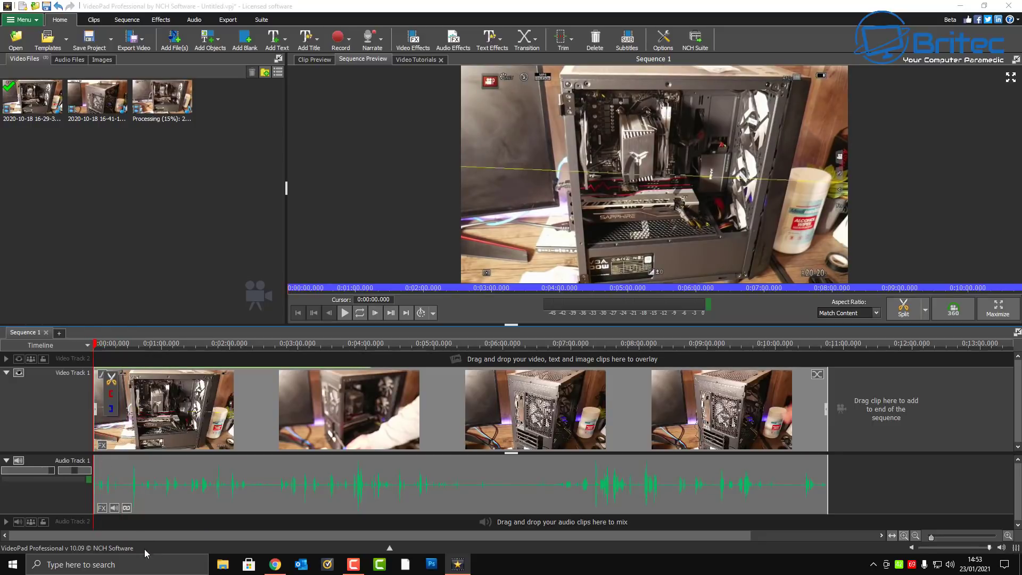
Mute the clip's sound in its volume settings and mute the whole of Audio Track 1.
{"action": "left_click", "coordinate": [115, 508]}
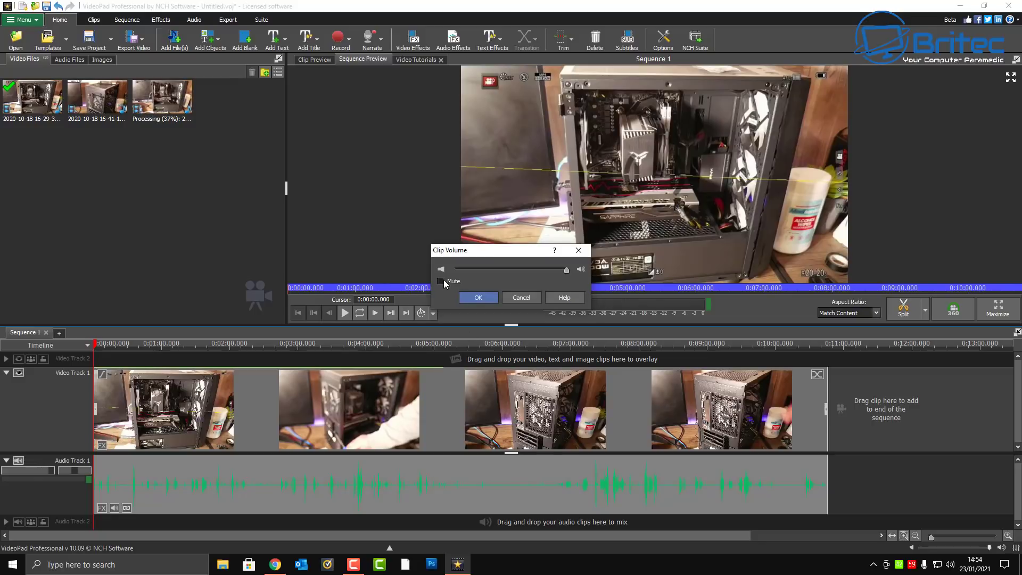
{"action": "left_click", "coordinate": [441, 281]}
{"action": "mouse_move", "coordinate": [565, 270]}
{"action": "left_mouse_down"}
{"action": "mouse_move", "coordinate": [455, 270]}
{"action": "mouse_move", "coordinate": [576, 275]}
{"action": "left_mouse_up"}
{"action": "left_click", "coordinate": [481, 302]}
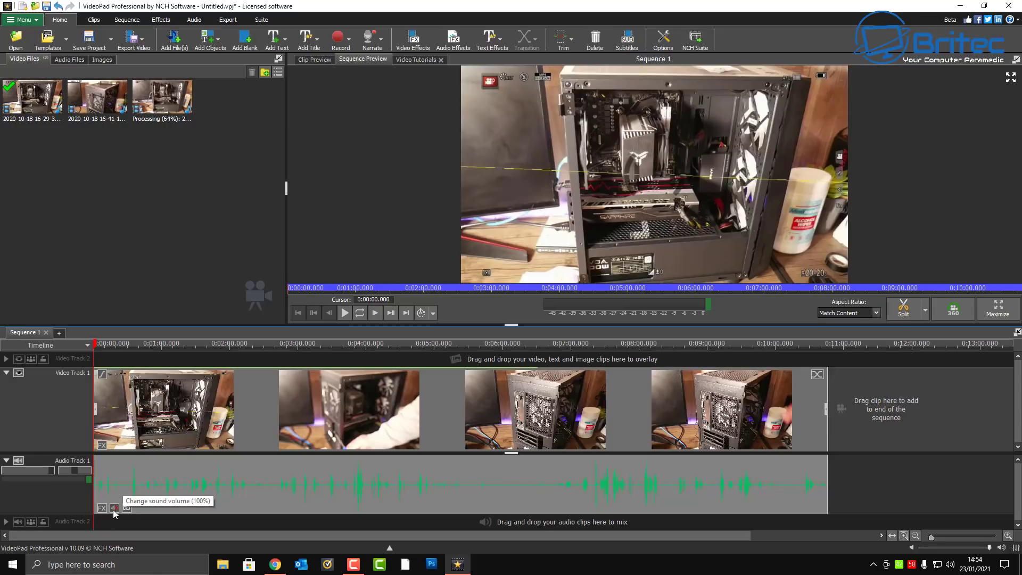
{"action": "left_click", "coordinate": [18, 460]}
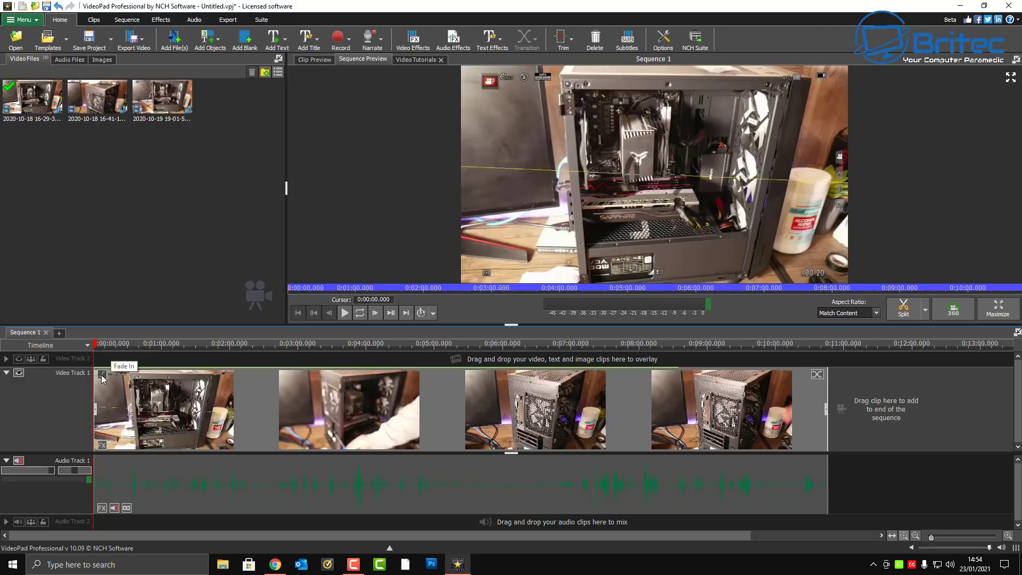
Add a 2-second fade-in to the clip on Video Track 1 and play the opening of the sequence.
{"action": "left_click", "coordinate": [102, 374]}
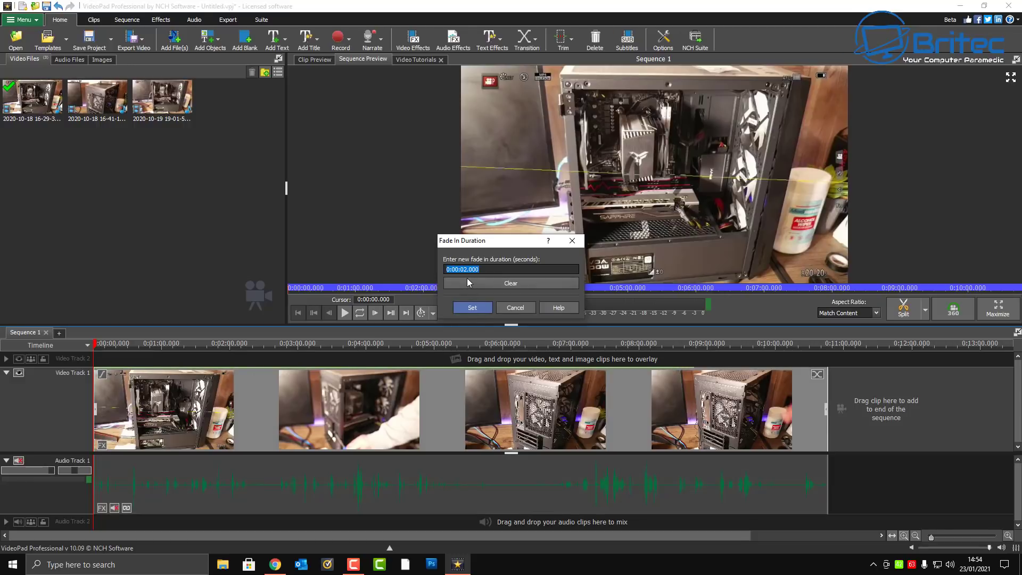
{"action": "left_click", "coordinate": [471, 308]}
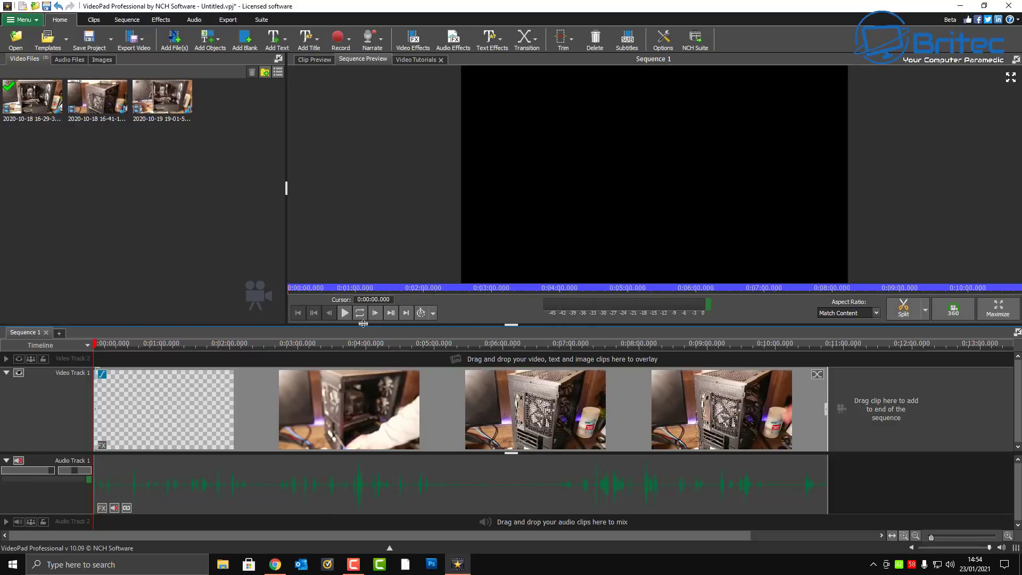
{"action": "left_click", "coordinate": [344, 313]}
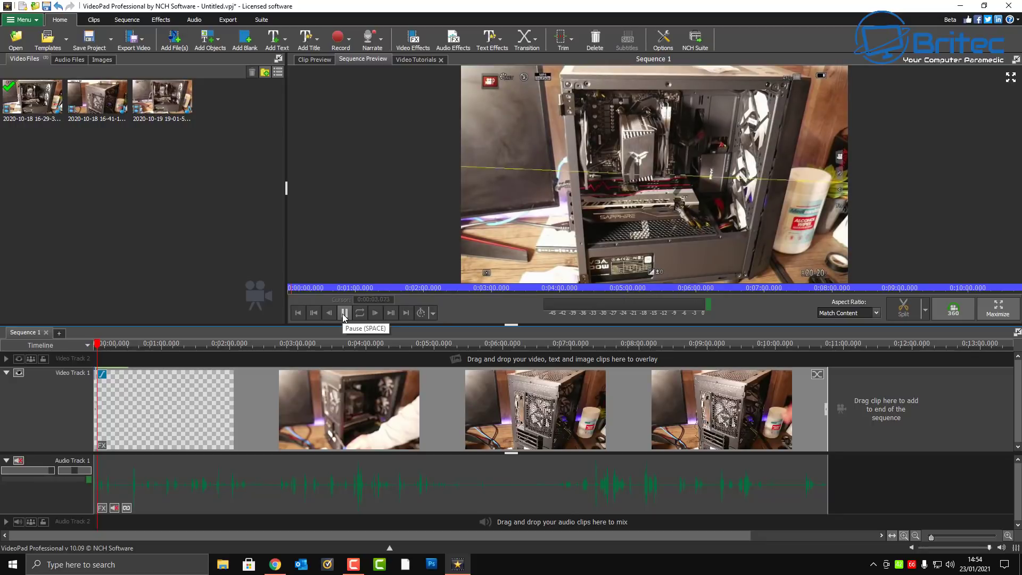
{"action": "left_click", "coordinate": [344, 314]}
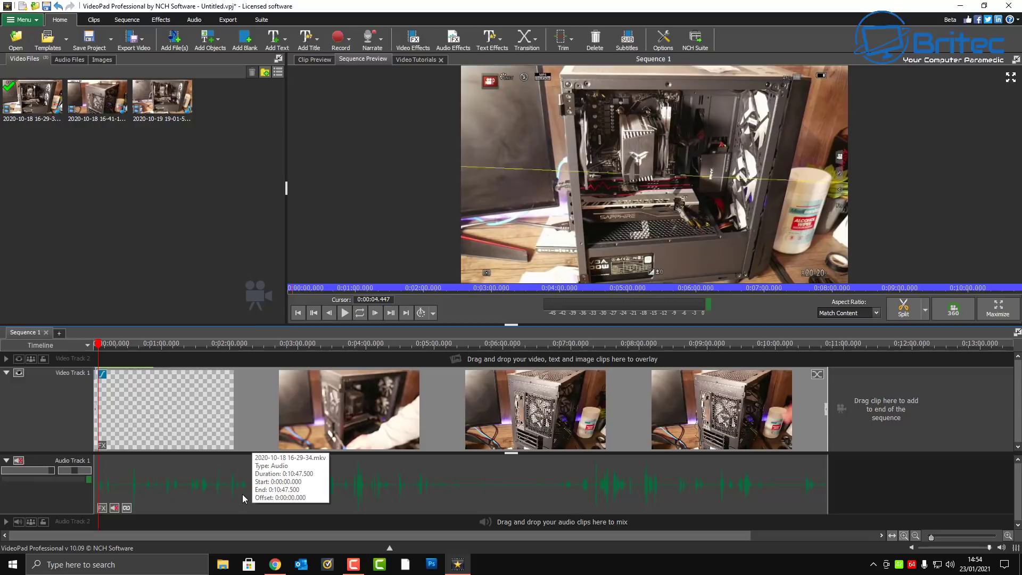
Open the timeline's audio clip in Clip Preview and try moving its start marker along the waveform.
{"action": "left_click", "coordinate": [231, 486]}
{"action": "double_click", "coordinate": [231, 483]}
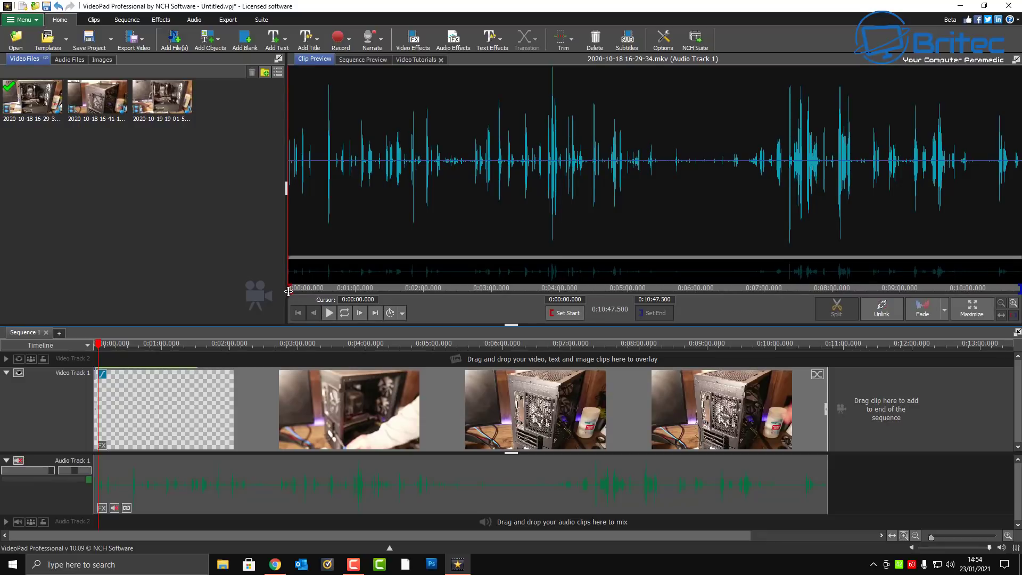
{"action": "left_click_drag", "start_coordinate": [290, 296], "coordinate": [357, 299]}
{"action": "mouse_move", "coordinate": [425, 303]}
{"action": "left_mouse_down"}
{"action": "mouse_move", "coordinate": [469, 302]}
{"action": "mouse_move", "coordinate": [277, 299]}
{"action": "left_mouse_up"}
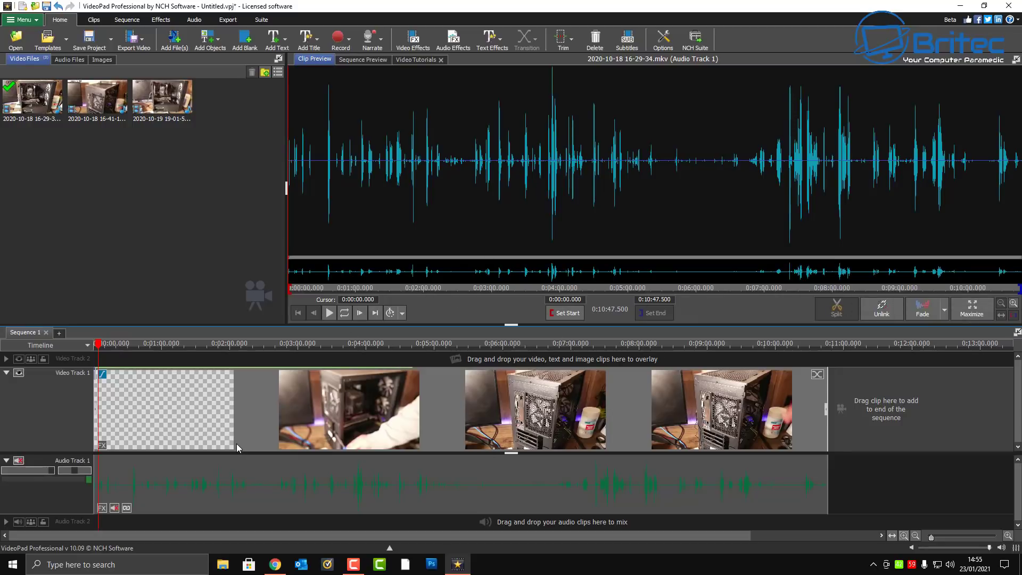
Add a Simple Text Overlay at the start of the sequence, above the video clip.
{"action": "left_click", "coordinate": [335, 409]}
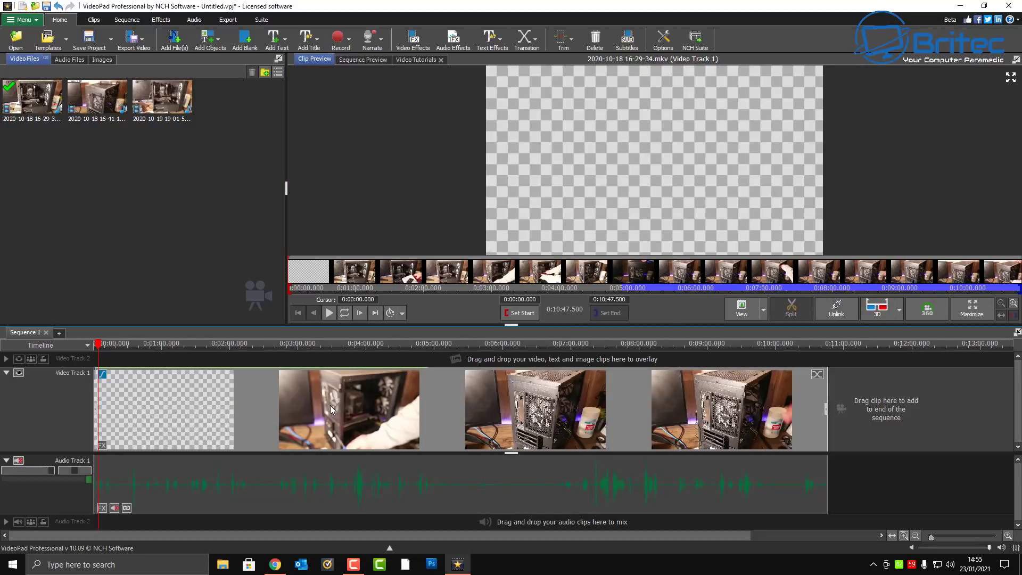
{"action": "mouse_move", "coordinate": [100, 349]}
{"action": "left_mouse_down"}
{"action": "mouse_move", "coordinate": [263, 358]}
{"action": "mouse_move", "coordinate": [88, 364]}
{"action": "left_mouse_up"}
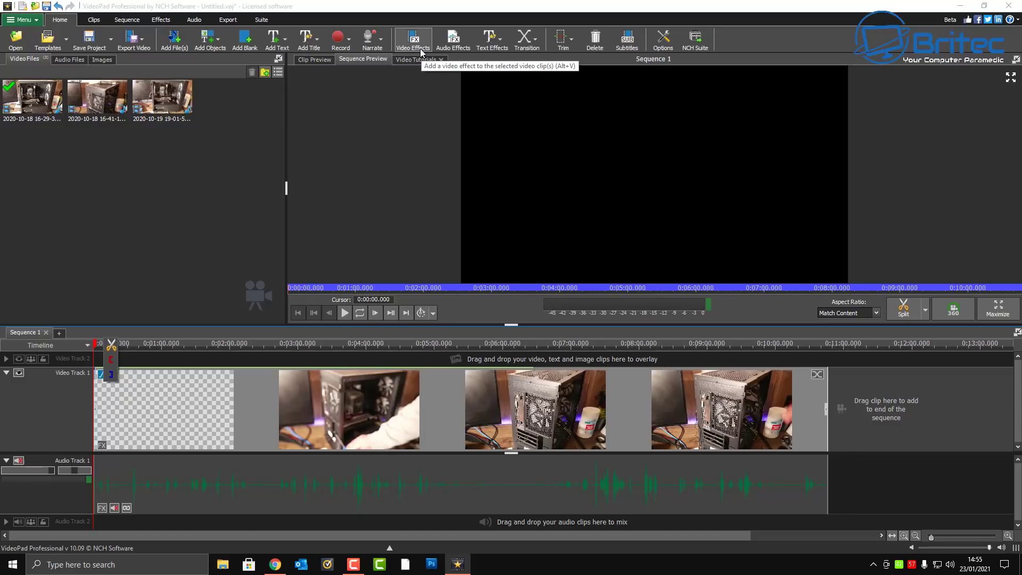
{"action": "left_click", "coordinate": [501, 43]}
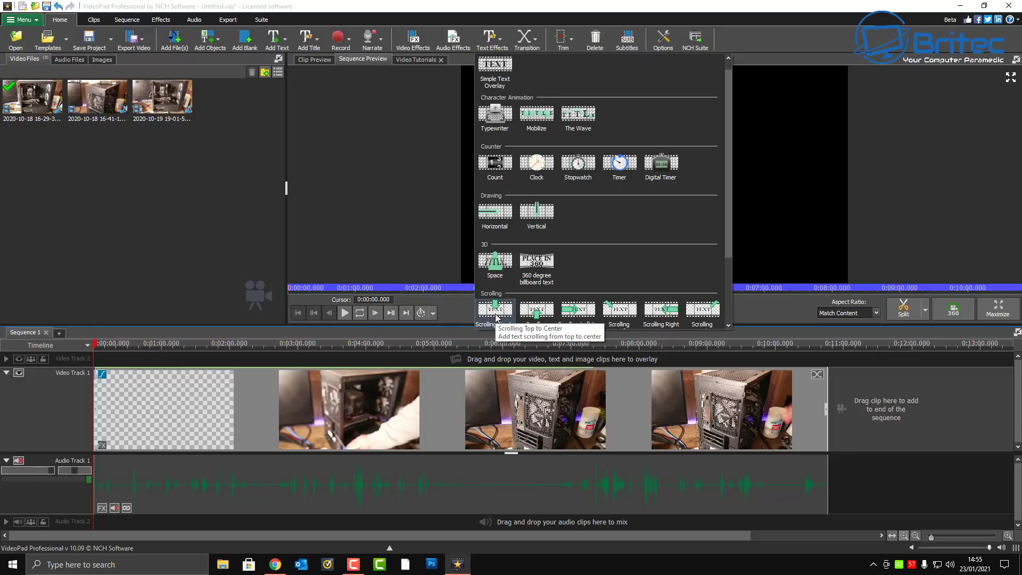
{"action": "scroll", "coordinate": [496, 317], "scroll_direction": "down", "scroll_amount": 3}
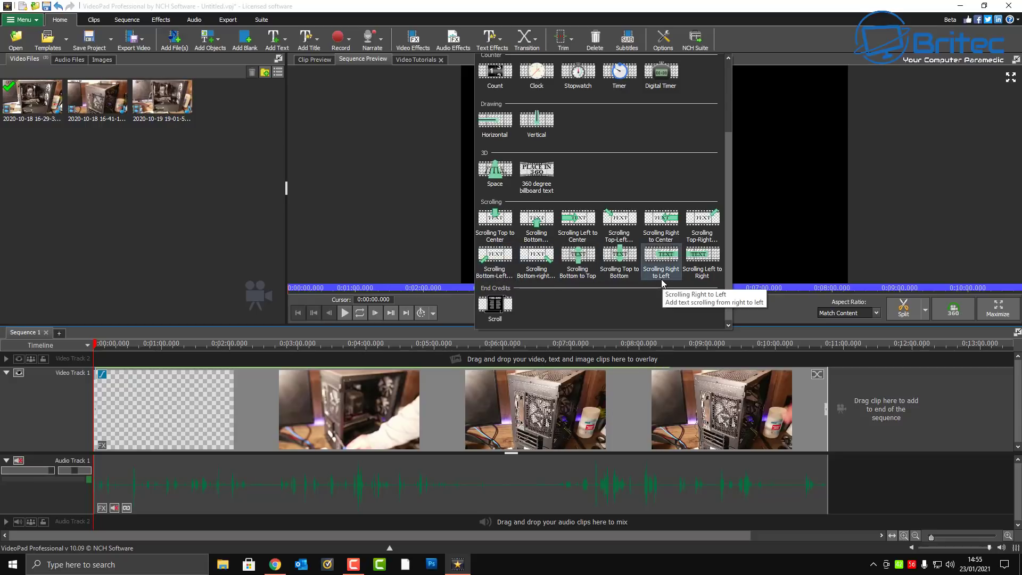
{"action": "scroll", "coordinate": [662, 281], "scroll_direction": "up", "scroll_amount": 1}
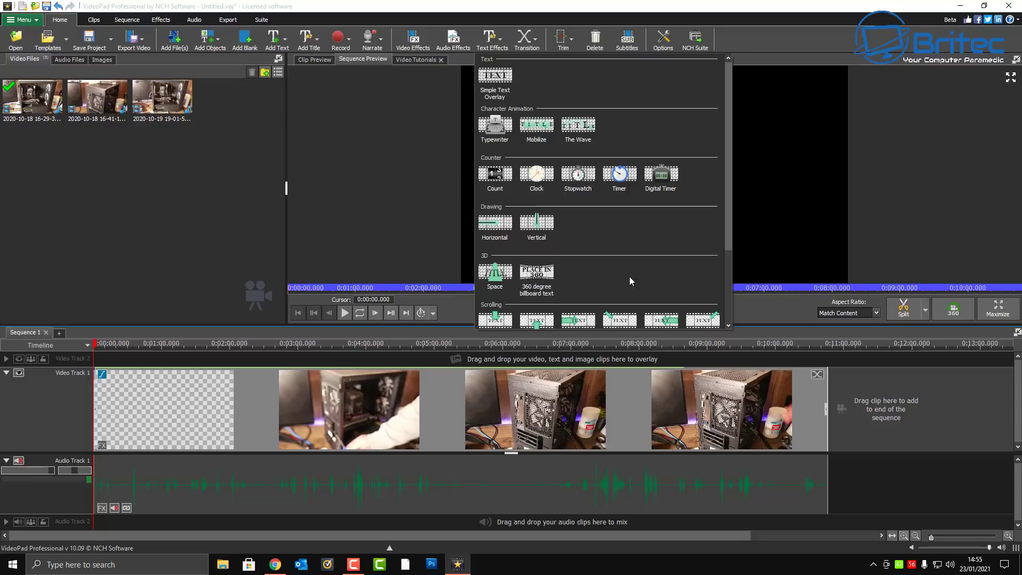
{"action": "scroll", "coordinate": [504, 140], "scroll_direction": "up", "scroll_amount": 2}
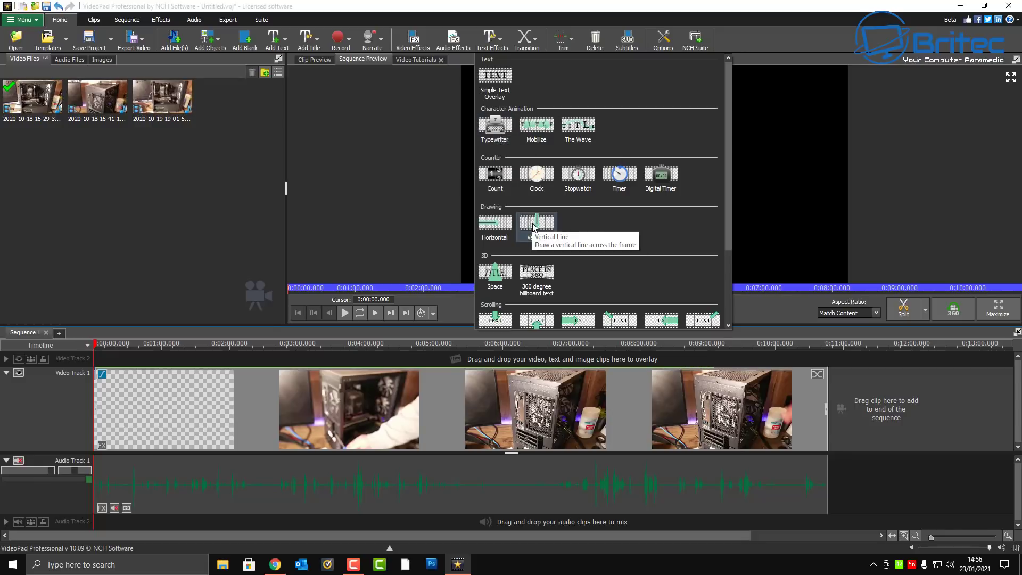
{"action": "left_click", "coordinate": [495, 81]}
Replace the placeholder title in the text clip with "Hello this is a tutorial".
{"action": "left_click_drag", "start_coordinate": [503, 361], "coordinate": [433, 356]}
{"action": "type", "text": "Hello"}
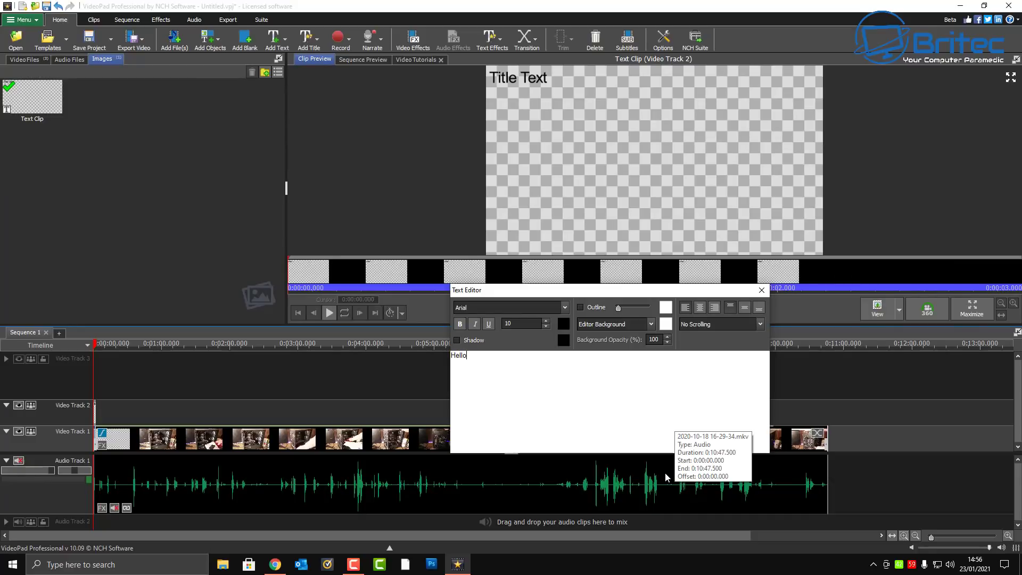
{"action": "type", "text": " this is a tutorial"}
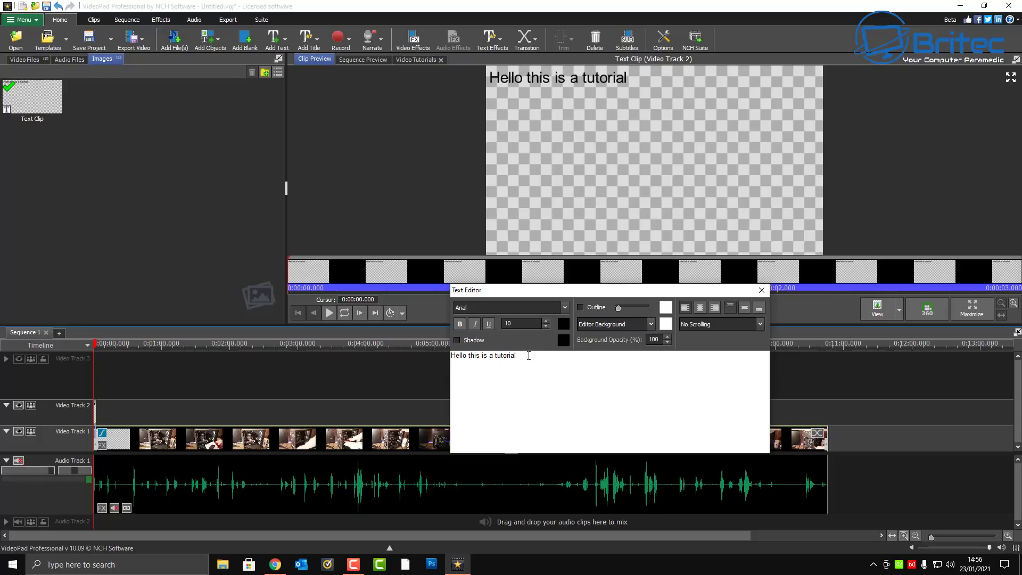
Change the font of the title "Hello this is a tutorial" to Blackoak Std.
{"action": "left_click_drag", "start_coordinate": [528, 355], "coordinate": [423, 352]}
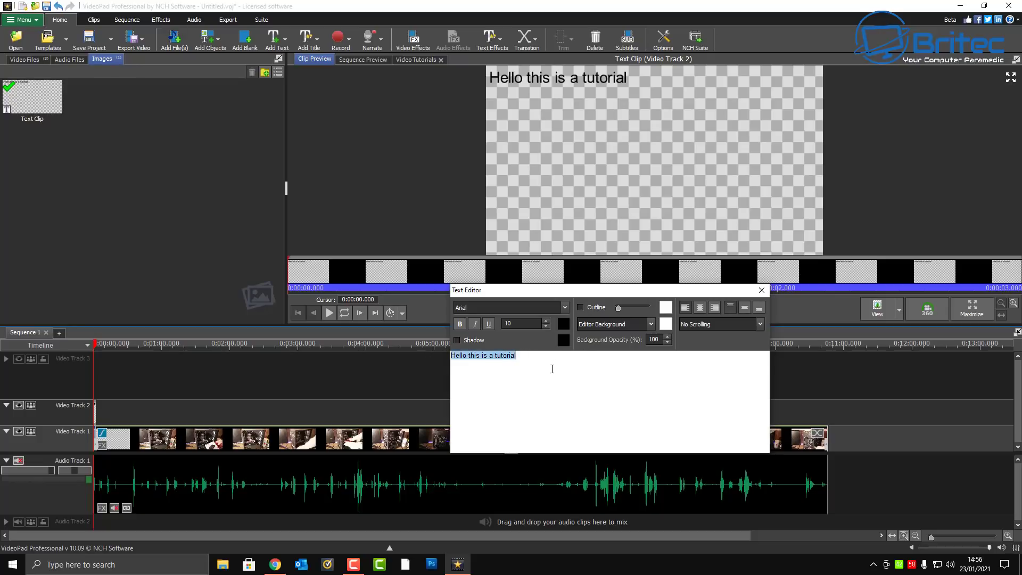
{"action": "left_click", "coordinate": [562, 307]}
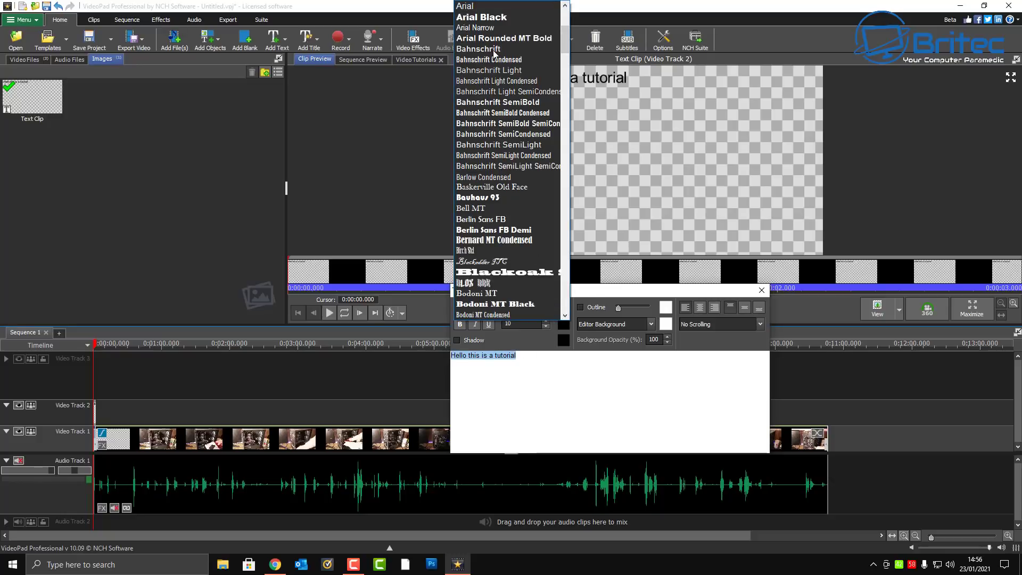
{"action": "scroll", "coordinate": [513, 245], "scroll_direction": "down", "scroll_amount": 2}
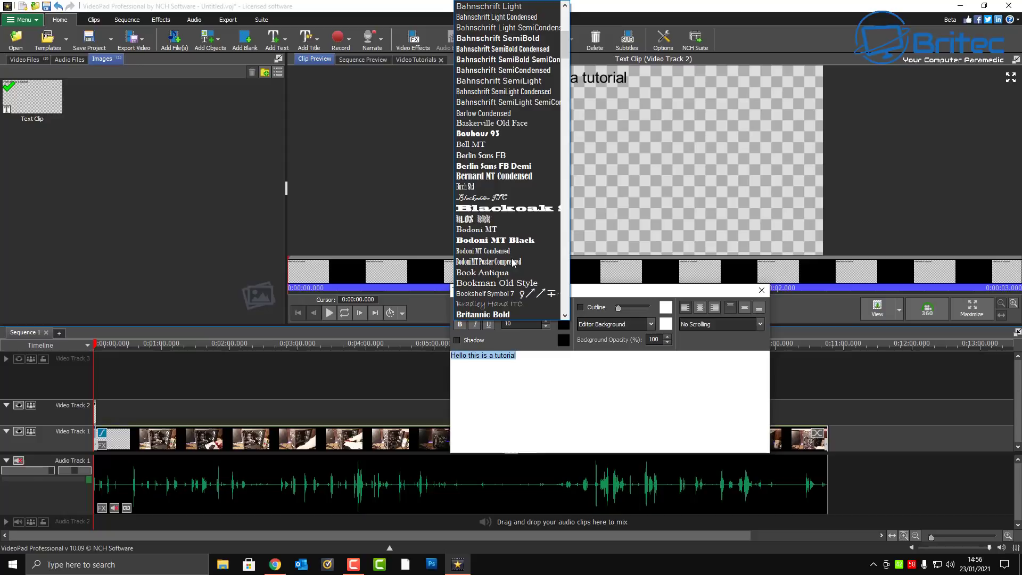
{"action": "left_click", "coordinate": [521, 209]}
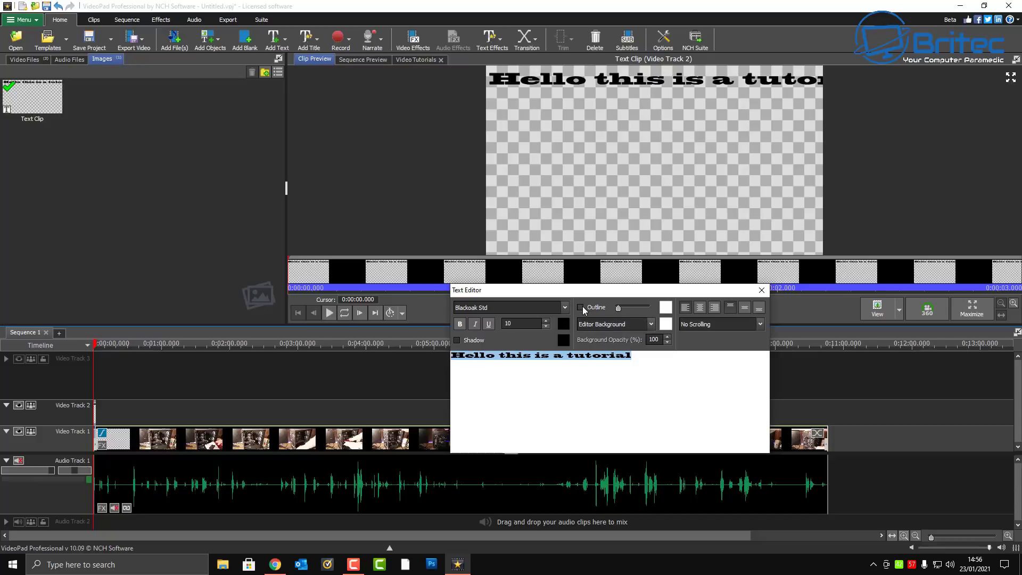
Toggle the title's shadow on and off, set its font size to 8, and close the text editor.
{"action": "left_click", "coordinate": [457, 340]}
{"action": "left_click", "coordinate": [457, 341]}
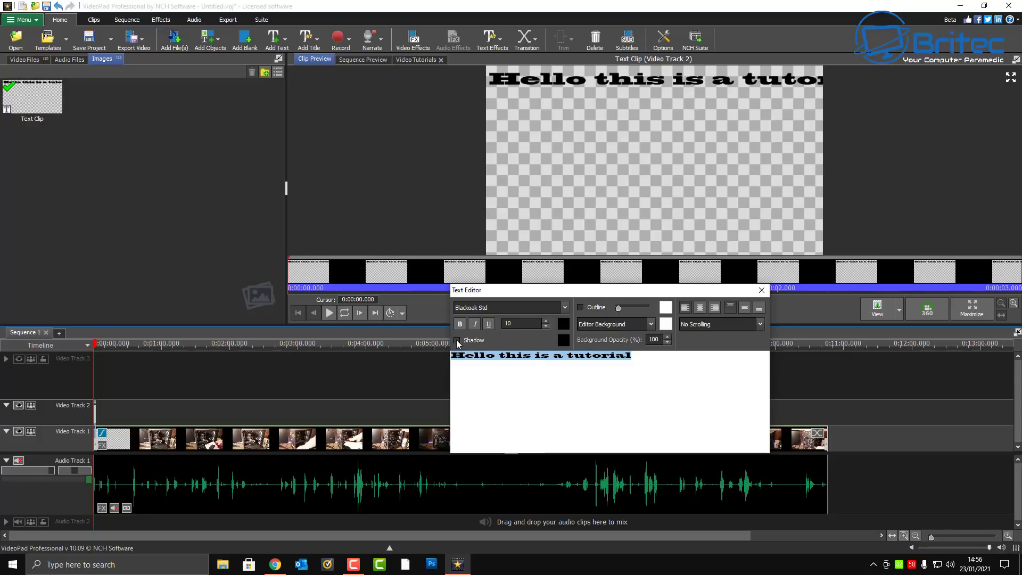
{"action": "left_click", "coordinate": [544, 326]}
{"action": "left_click", "coordinate": [545, 326]}
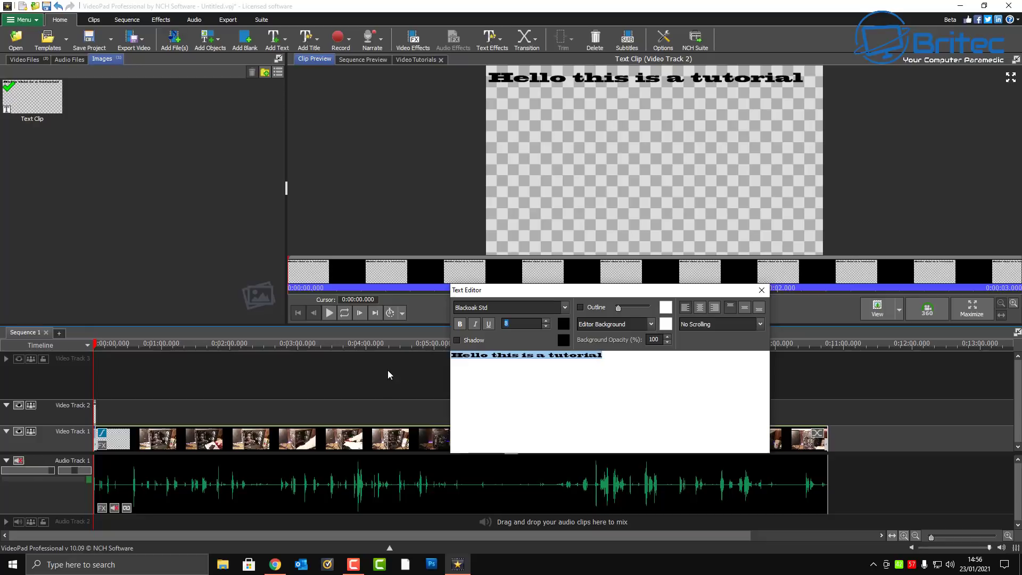
{"action": "left_click", "coordinate": [759, 291]}
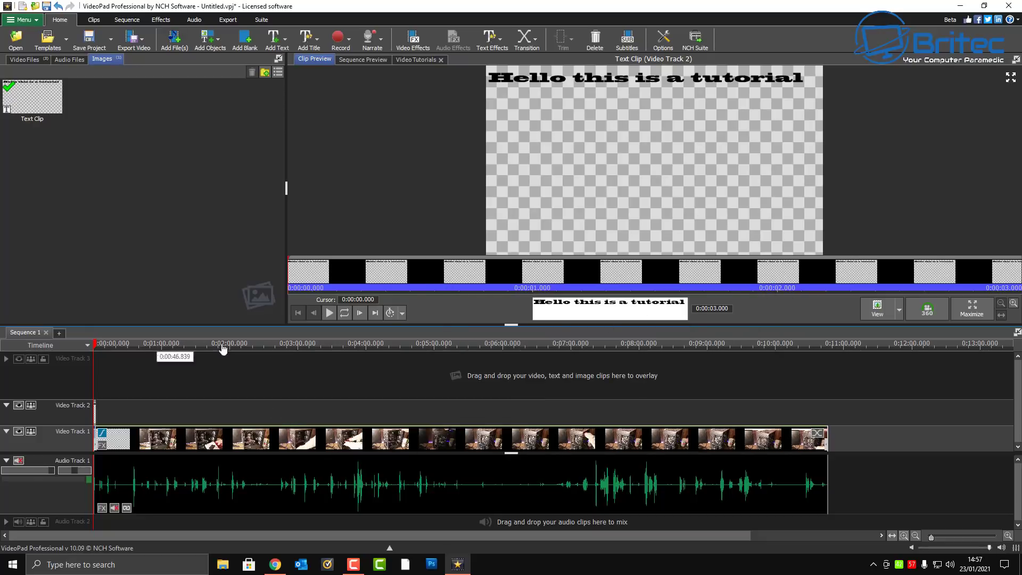
Play the text clip in Clip Preview for about two seconds, and undo the edits to its title text.
{"action": "left_click", "coordinate": [330, 313]}
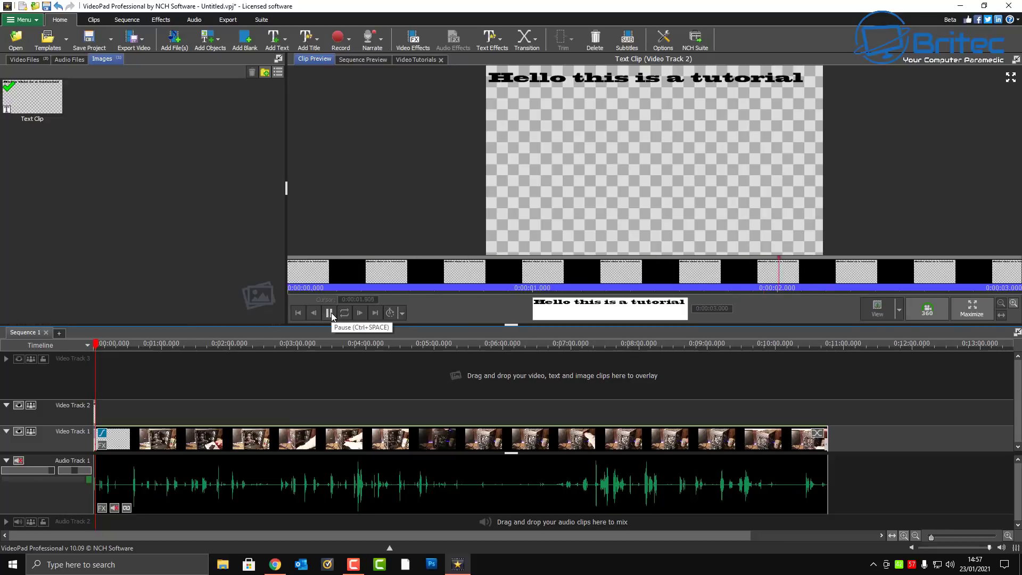
{"action": "left_click", "coordinate": [330, 314]}
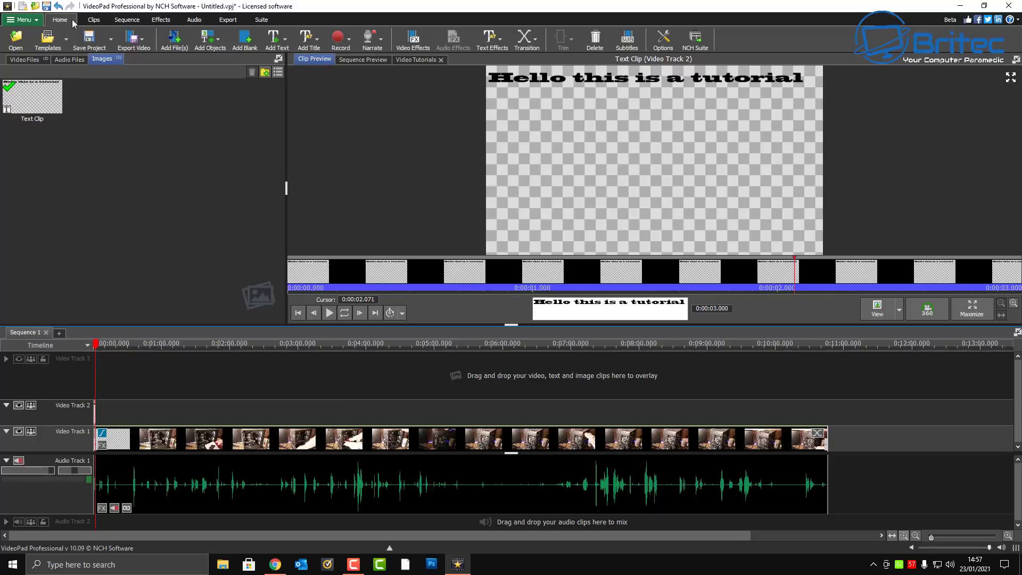
{"action": "left_click", "coordinate": [58, 7]}
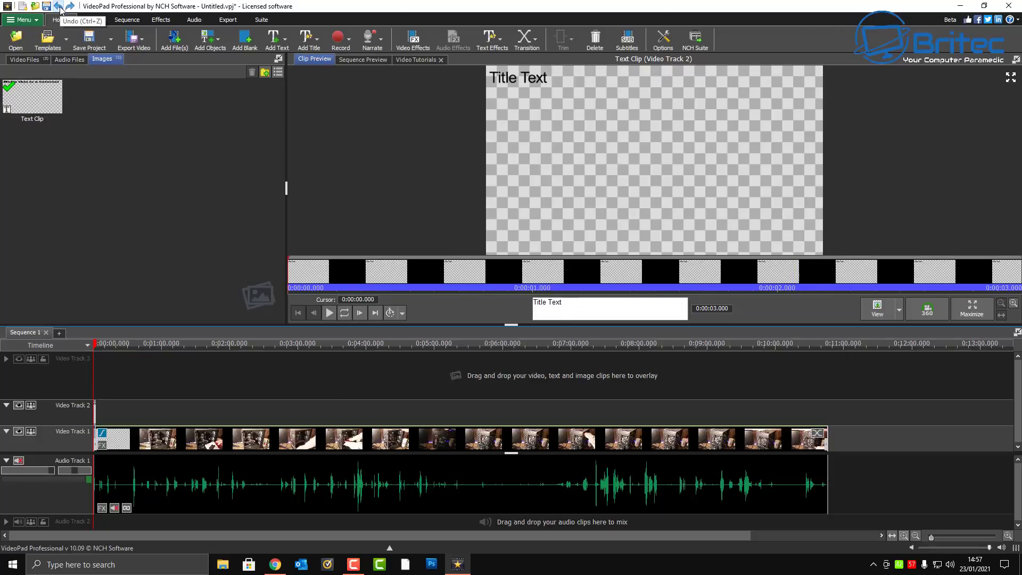
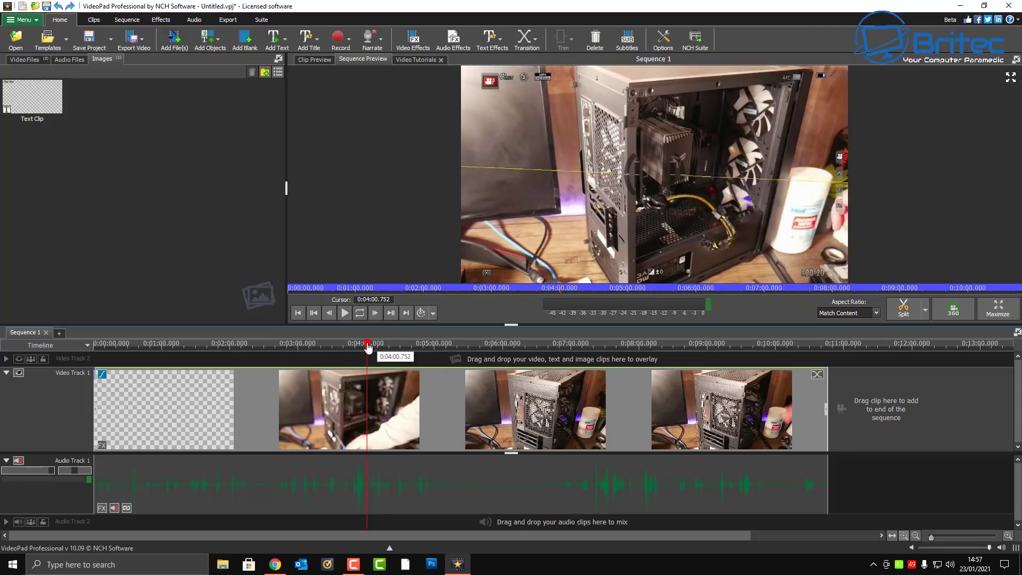
Split the clip on Video Track 1 and its linked audio at 0:06:13.305.
{"action": "left_click_drag", "start_coordinate": [369, 347], "coordinate": [371, 347]}
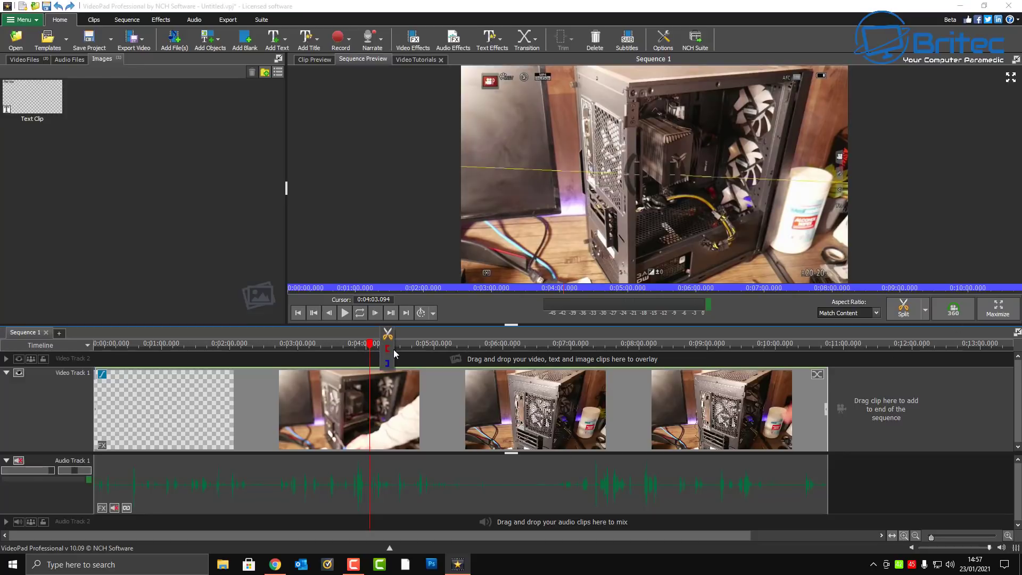
{"action": "left_click_drag", "start_coordinate": [371, 347], "coordinate": [372, 347]}
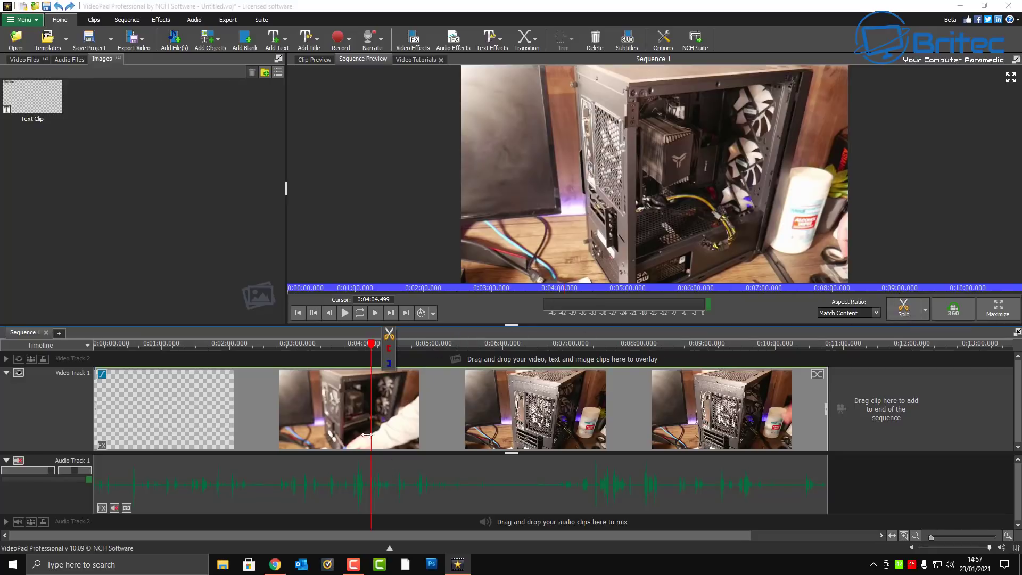
{"action": "left_click_drag", "start_coordinate": [379, 345], "coordinate": [518, 355]}
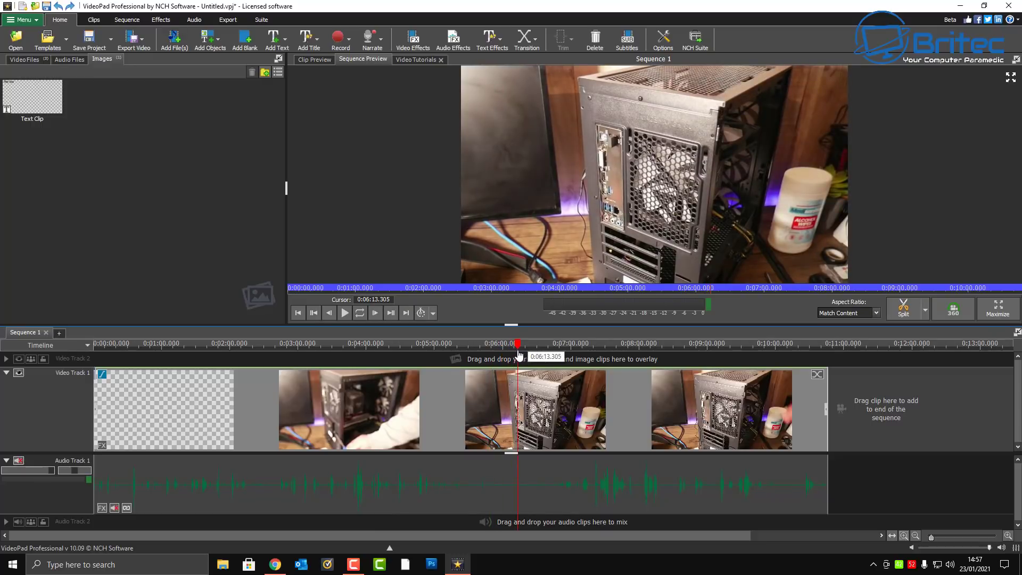
{"action": "left_click", "coordinate": [903, 308]}
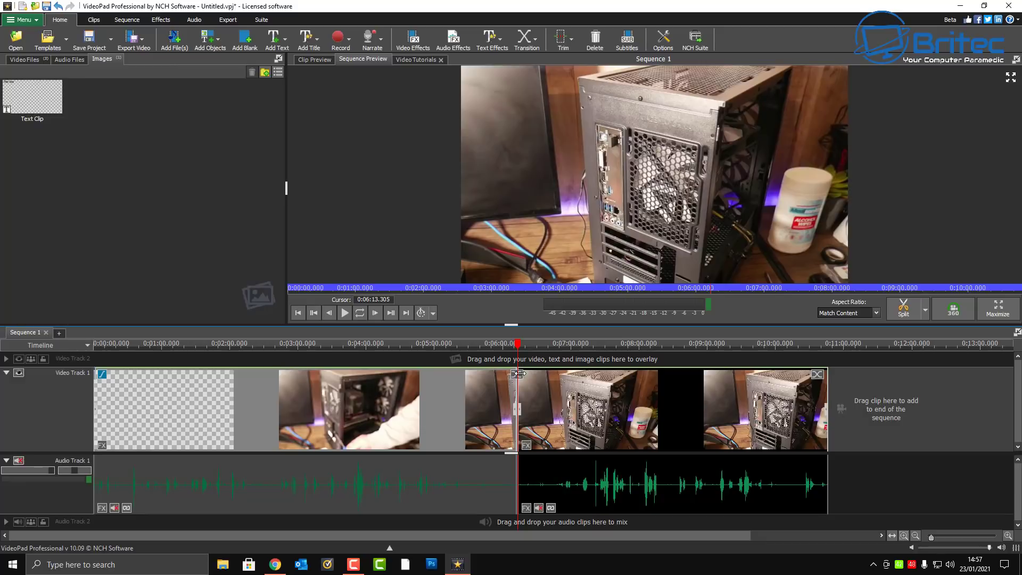
Split the second clip at 0:07:17.943 and delete the section between the two cuts without closing the gap.
{"action": "left_click_drag", "start_coordinate": [517, 359], "coordinate": [592, 352]}
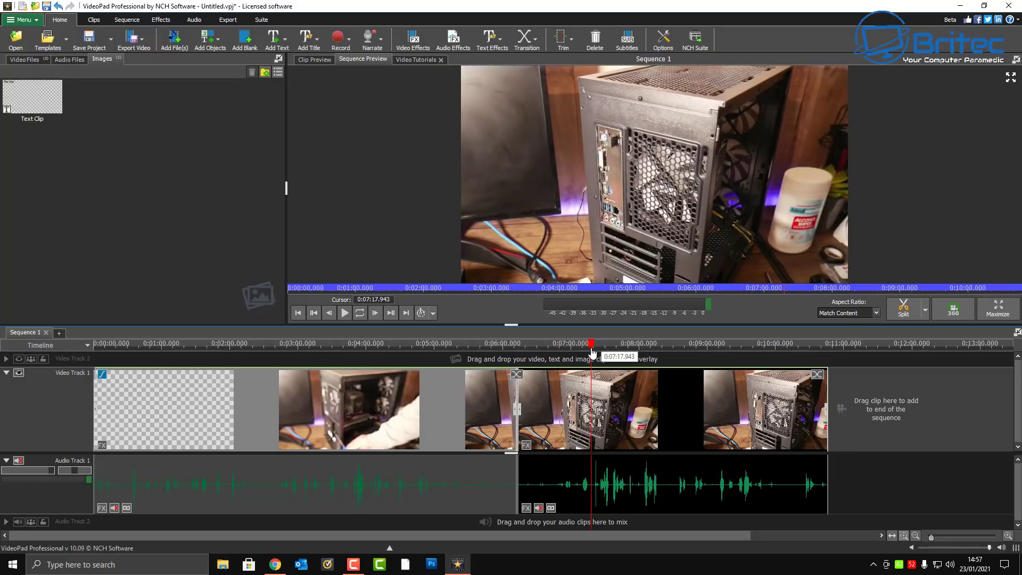
{"action": "left_click", "coordinate": [905, 314]}
{"action": "left_click", "coordinate": [550, 421]}
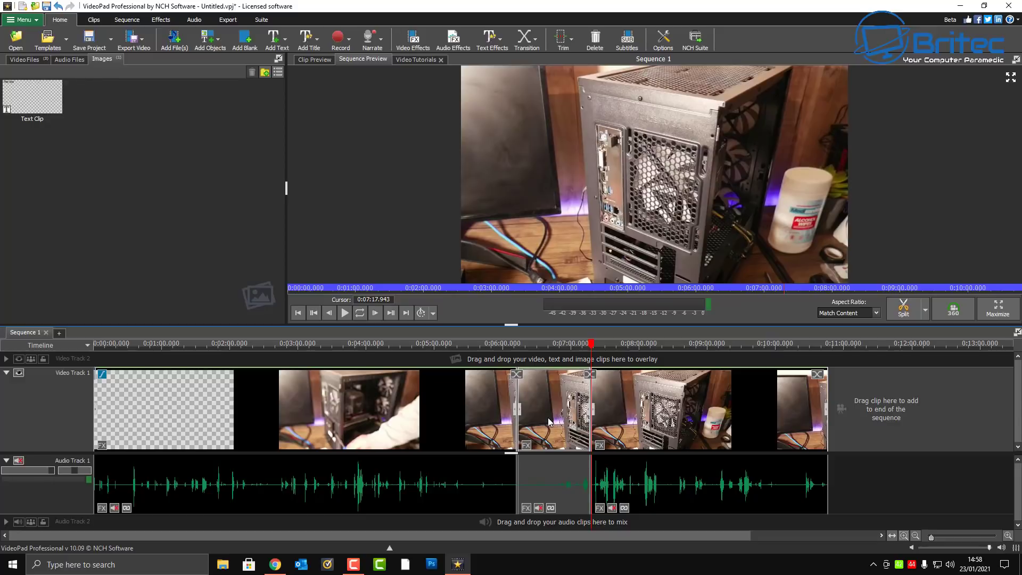
{"action": "right_click", "coordinate": [550, 421]}
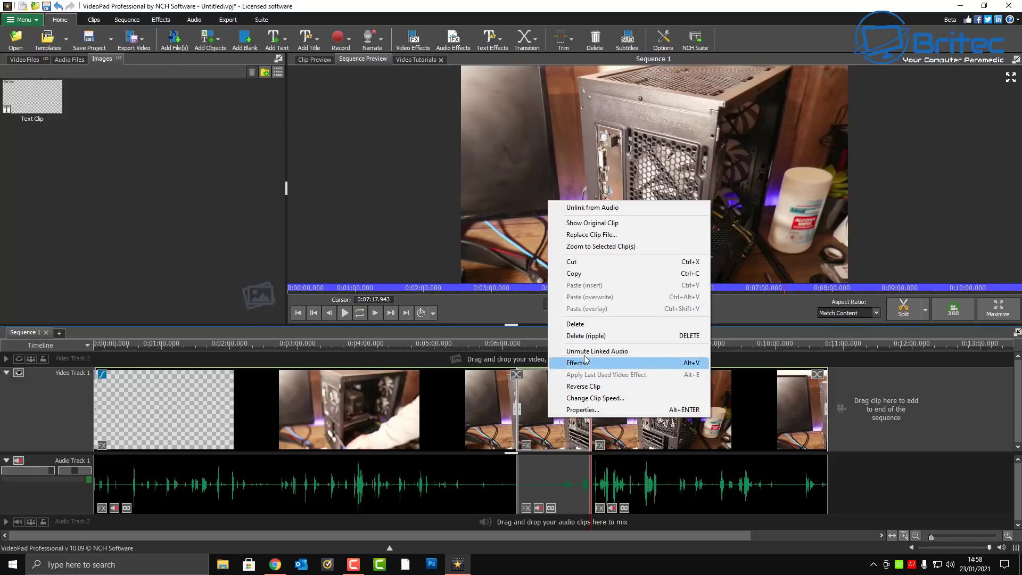
{"action": "left_click", "coordinate": [586, 323]}
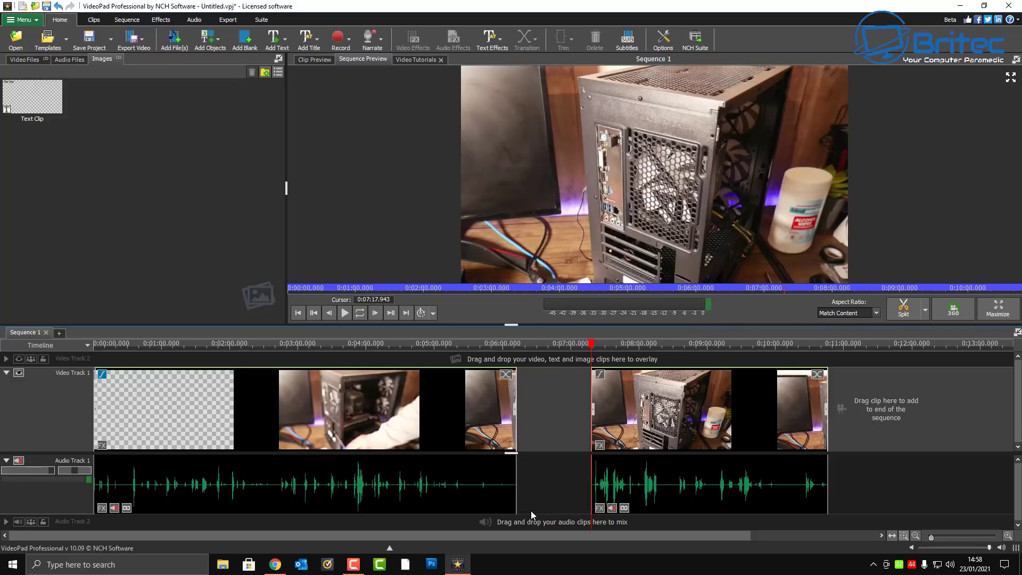
Undo the deletion of the middle section and the split at 0:07:17.943.
{"action": "mouse_move", "coordinate": [637, 426]}
{"action": "left_mouse_down"}
{"action": "mouse_move", "coordinate": [562, 426]}
{"action": "mouse_move", "coordinate": [641, 426]}
{"action": "left_mouse_up"}
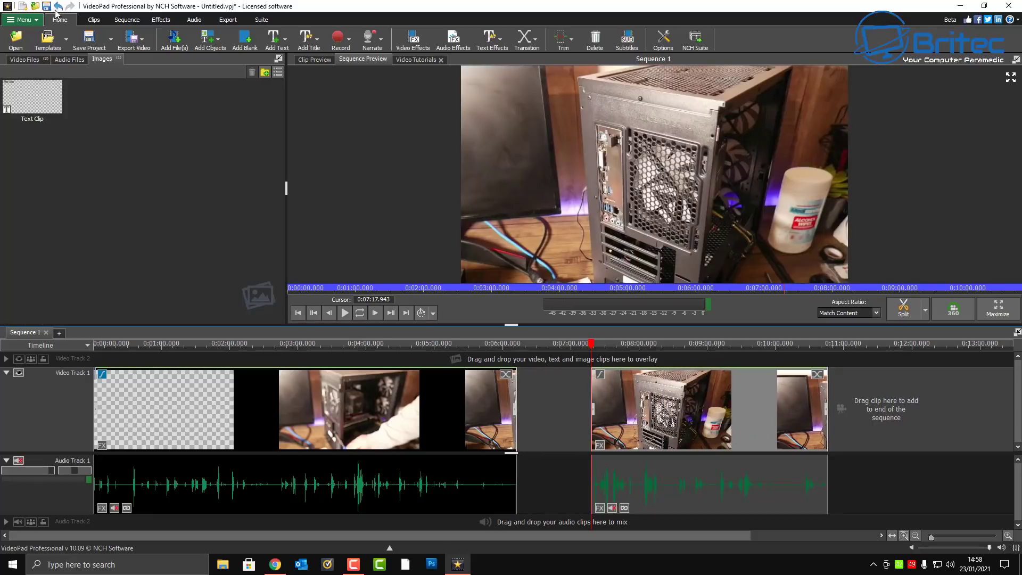
{"action": "left_click", "coordinate": [57, 7]}
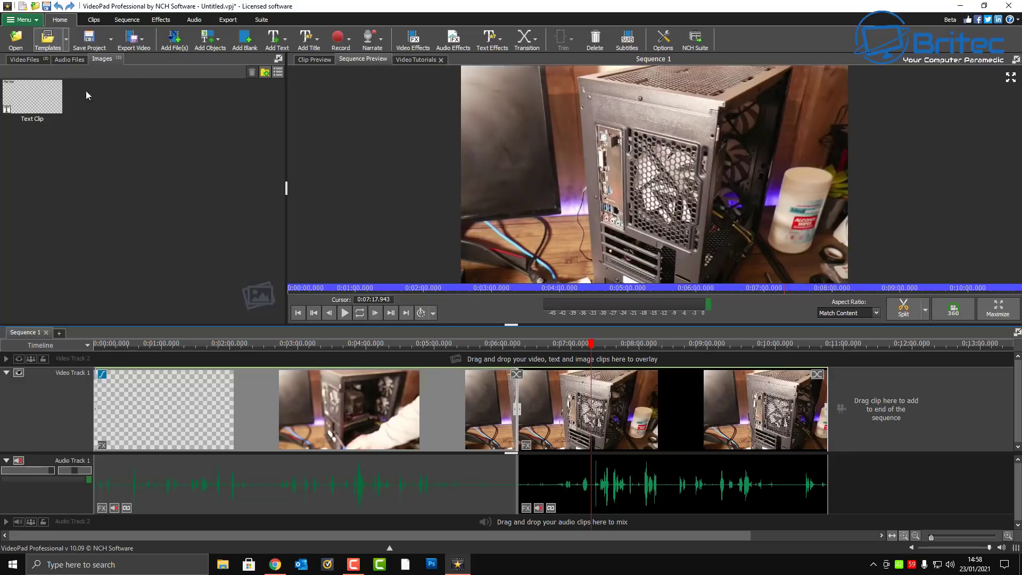
Add a Cross Fade transition at the cut between the two clips on Video Track 1.
{"action": "left_click", "coordinate": [515, 376]}
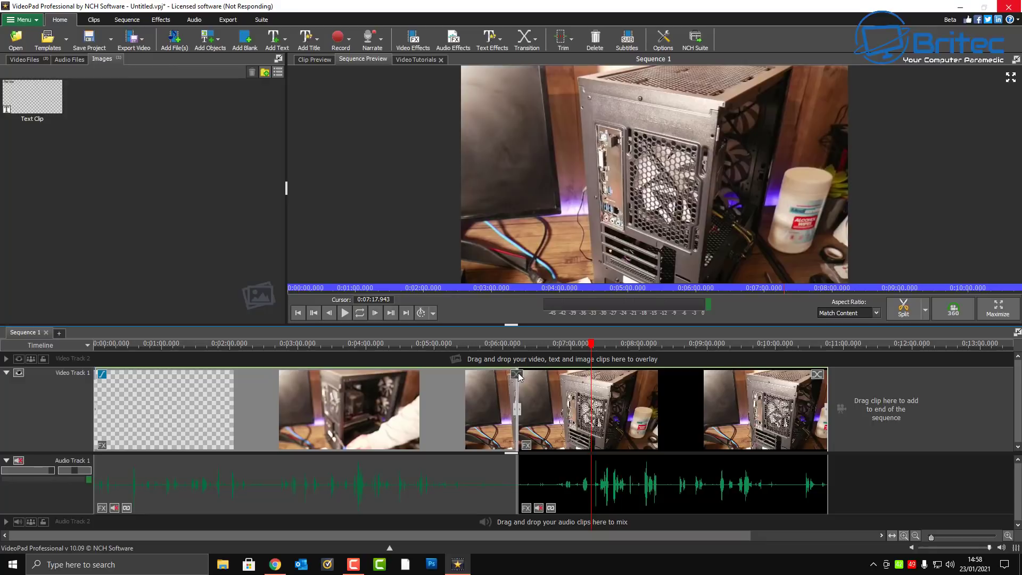
{"action": "left_click", "coordinate": [519, 374]}
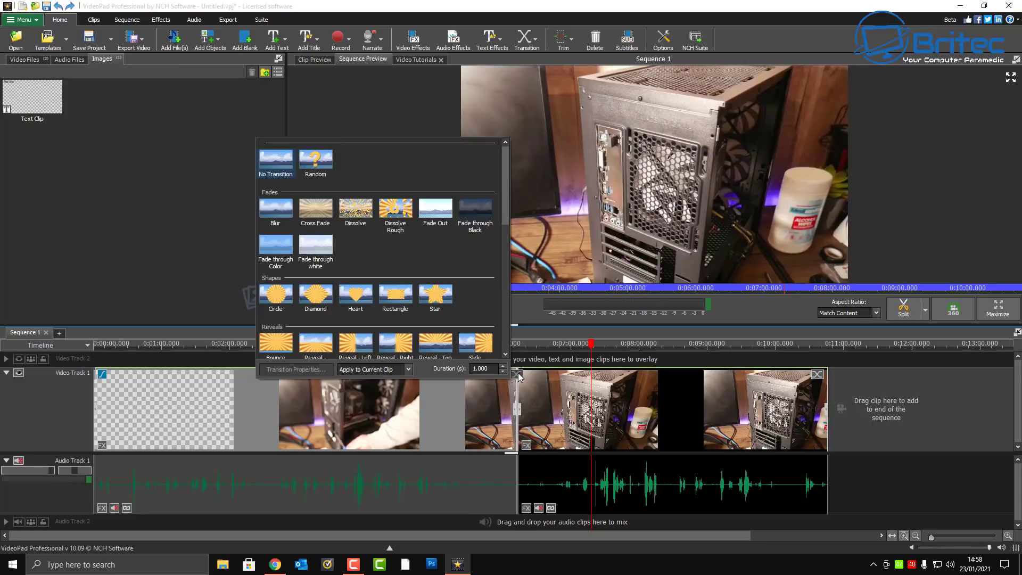
{"action": "left_click", "coordinate": [318, 211]}
Play the sequence from about 0:05:42 and scrub toward the cross fade to preview the transition.
{"action": "left_click", "coordinate": [483, 355]}
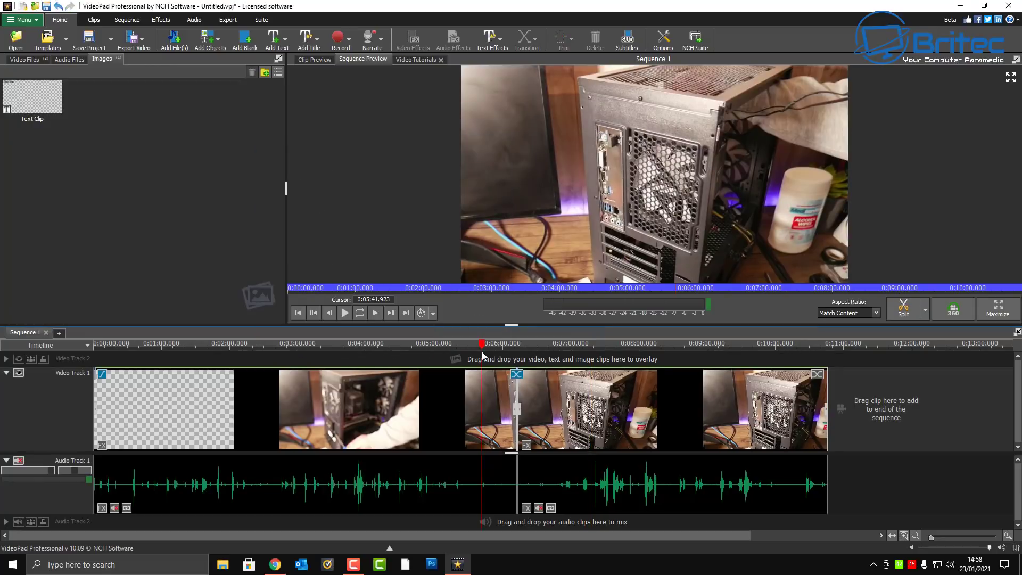
{"action": "left_click", "coordinate": [343, 314]}
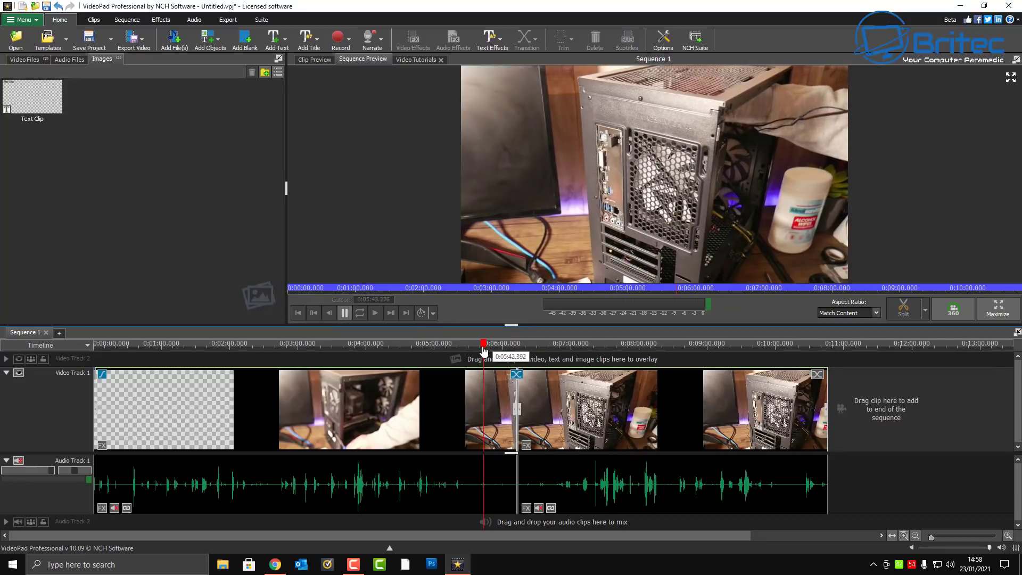
{"action": "left_click_drag", "start_coordinate": [483, 350], "coordinate": [509, 345]}
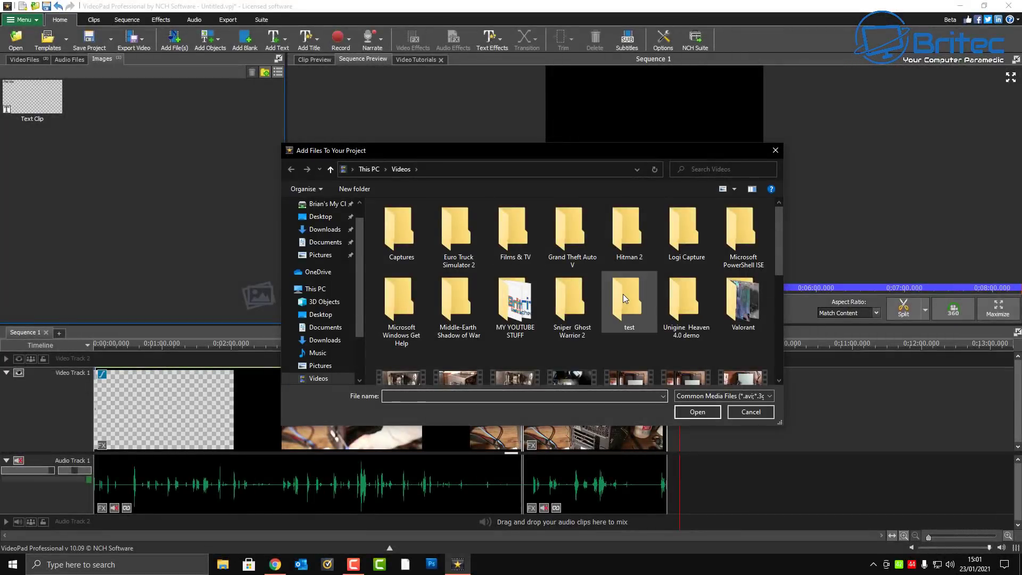
Import the logo image Britec_YCP_2.png from the MY YOUTUBE STUFF folder into the project.
{"action": "scroll", "coordinate": [623, 294], "scroll_direction": "down", "scroll_amount": 1}
{"action": "double_click", "coordinate": [511, 262]}
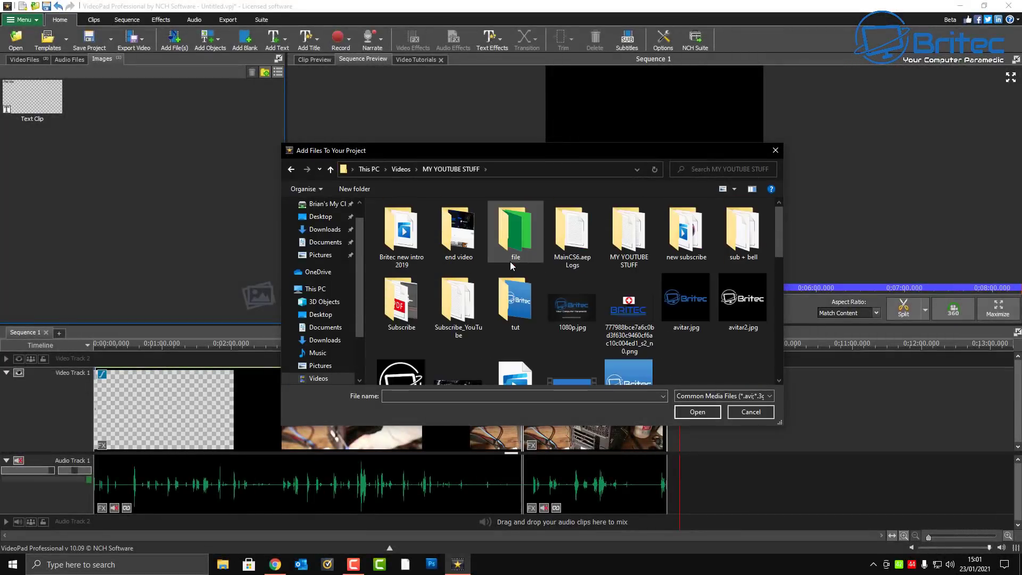
{"action": "scroll", "coordinate": [703, 339], "scroll_direction": "down", "scroll_amount": 1}
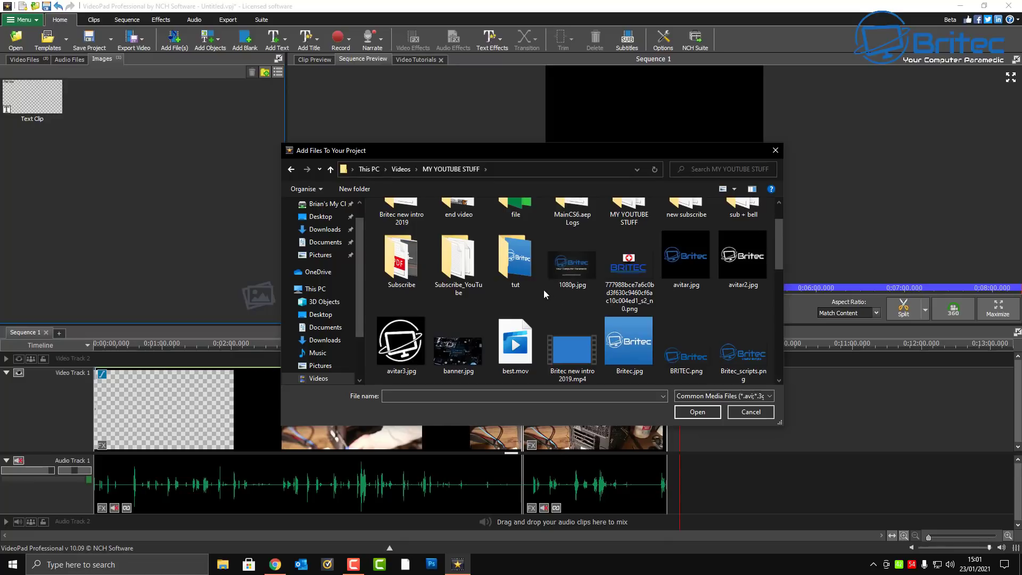
{"action": "scroll", "coordinate": [567, 293], "scroll_direction": "up", "scroll_amount": 1}
{"action": "scroll", "coordinate": [638, 308], "scroll_direction": "down", "scroll_amount": 2}
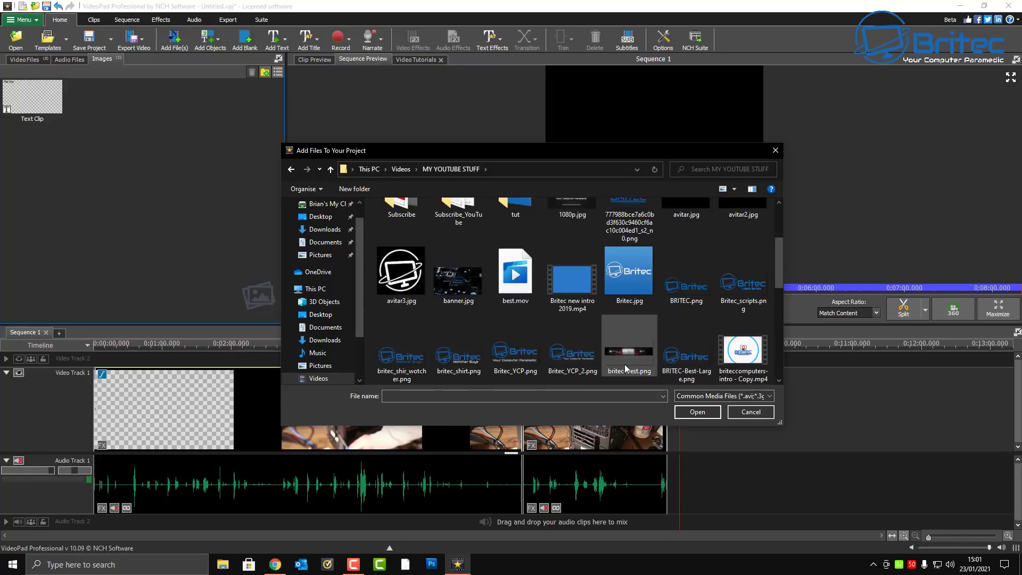
{"action": "left_click", "coordinate": [585, 362]}
{"action": "left_click", "coordinate": [697, 413]}
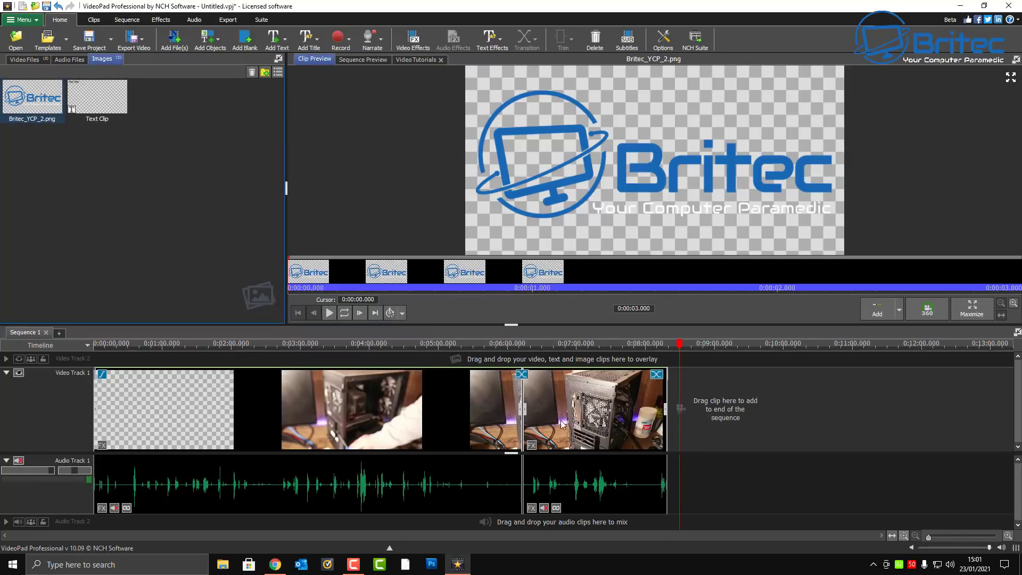
Add Britec_YCP_2.png from MY YOUTUBE STUFF as an overlay image and place a second copy on Video Track 2 at about 0:00:27.
{"action": "left_click", "coordinate": [295, 326]}
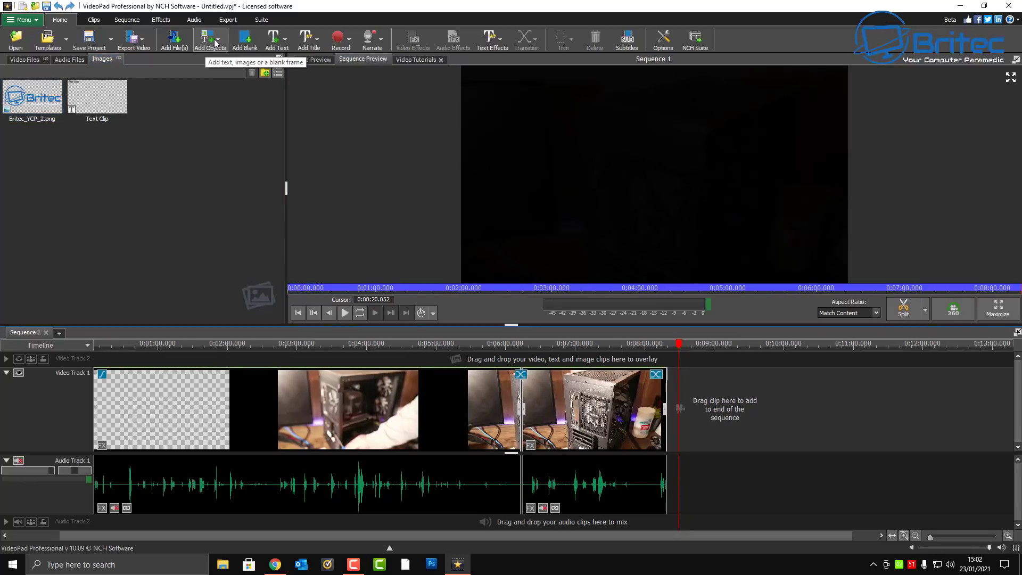
{"action": "left_click", "coordinate": [216, 43]}
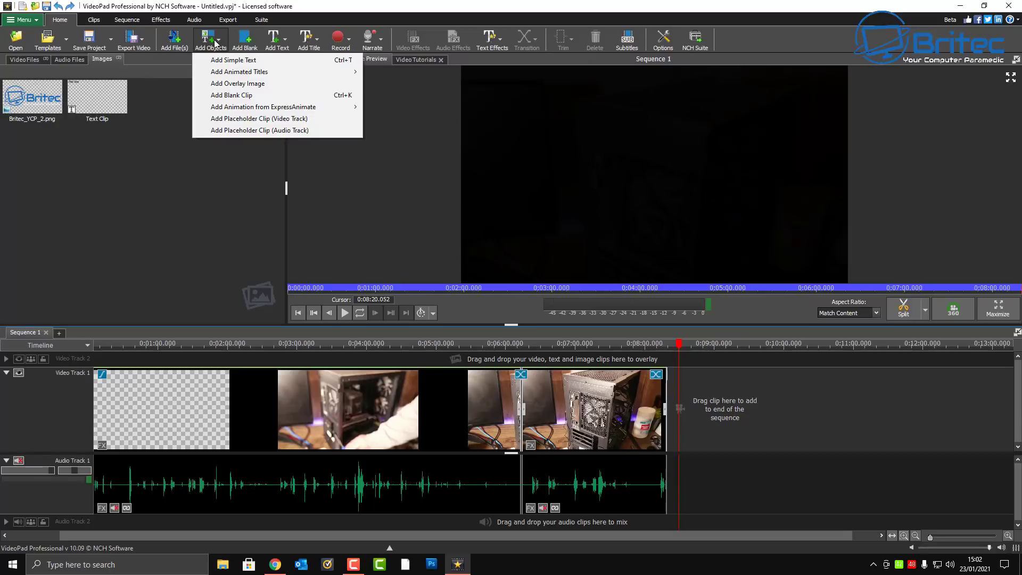
{"action": "left_click", "coordinate": [260, 83]}
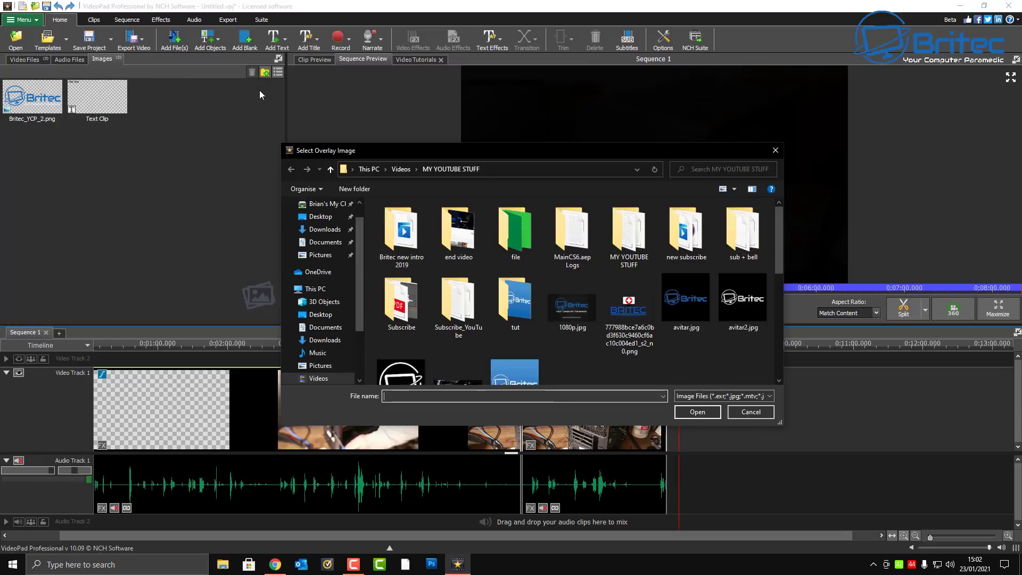
{"action": "scroll", "coordinate": [662, 329], "scroll_direction": "down", "scroll_amount": 5}
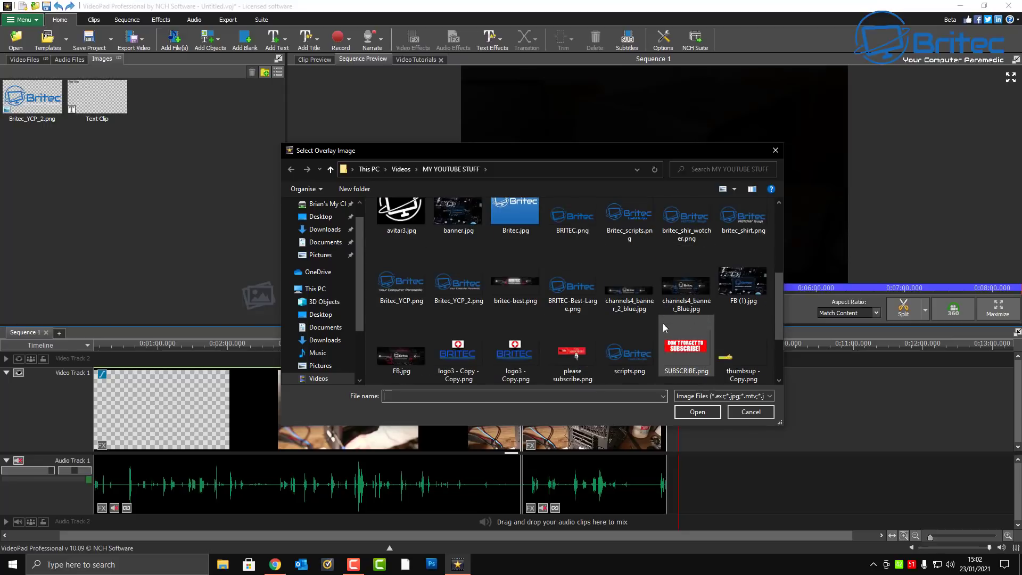
{"action": "scroll", "coordinate": [637, 320], "scroll_direction": "down", "scroll_amount": 1}
{"action": "scroll", "coordinate": [637, 322], "scroll_direction": "up", "scroll_amount": 2}
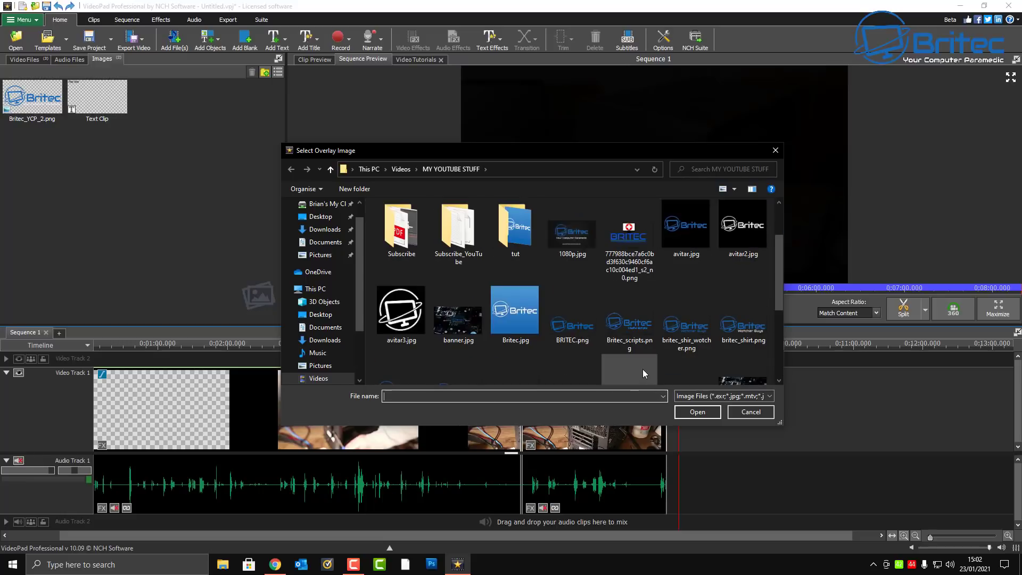
{"action": "scroll", "coordinate": [643, 369], "scroll_direction": "down", "scroll_amount": 3}
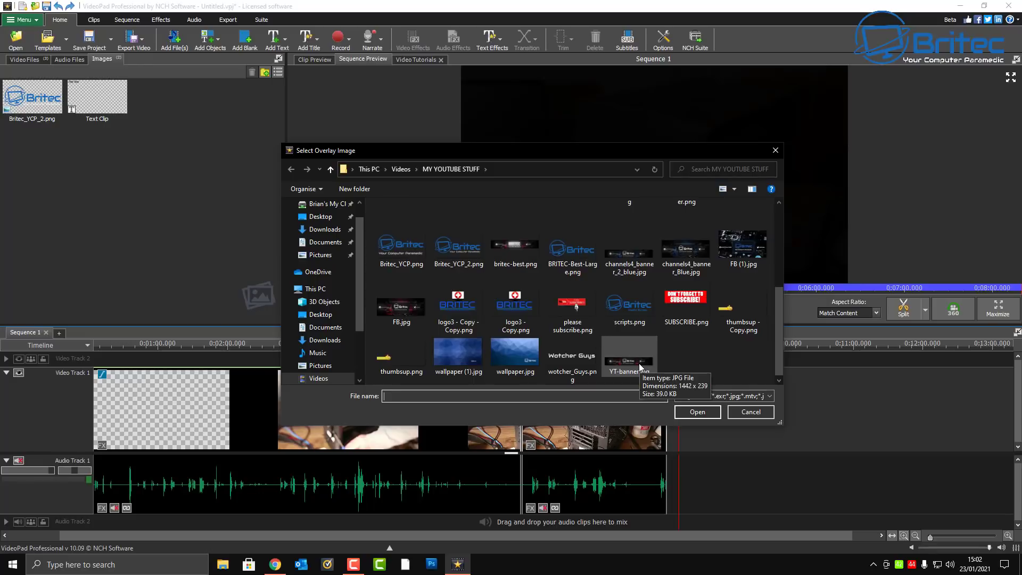
{"action": "left_click", "coordinate": [461, 253]}
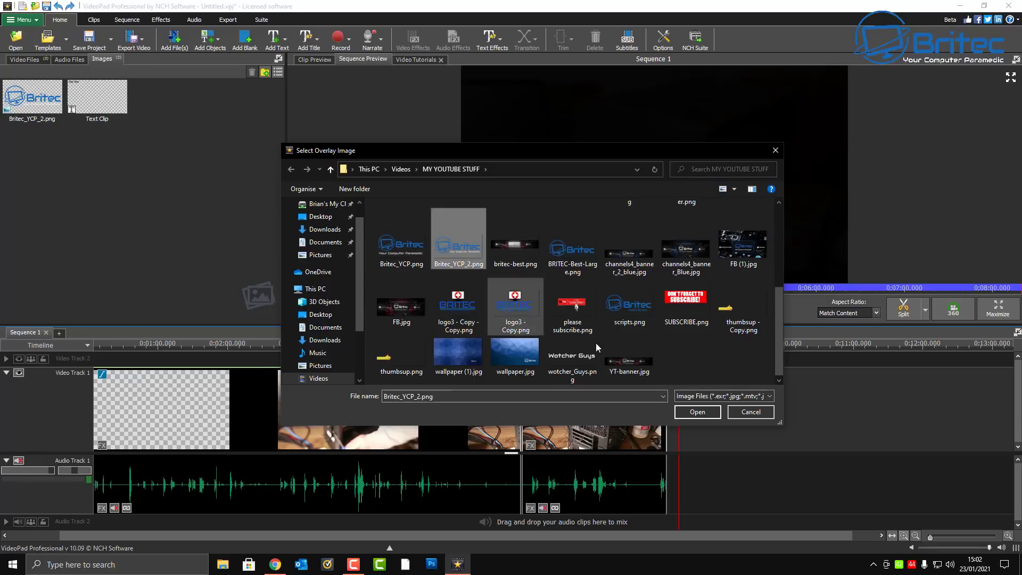
{"action": "left_click", "coordinate": [696, 410]}
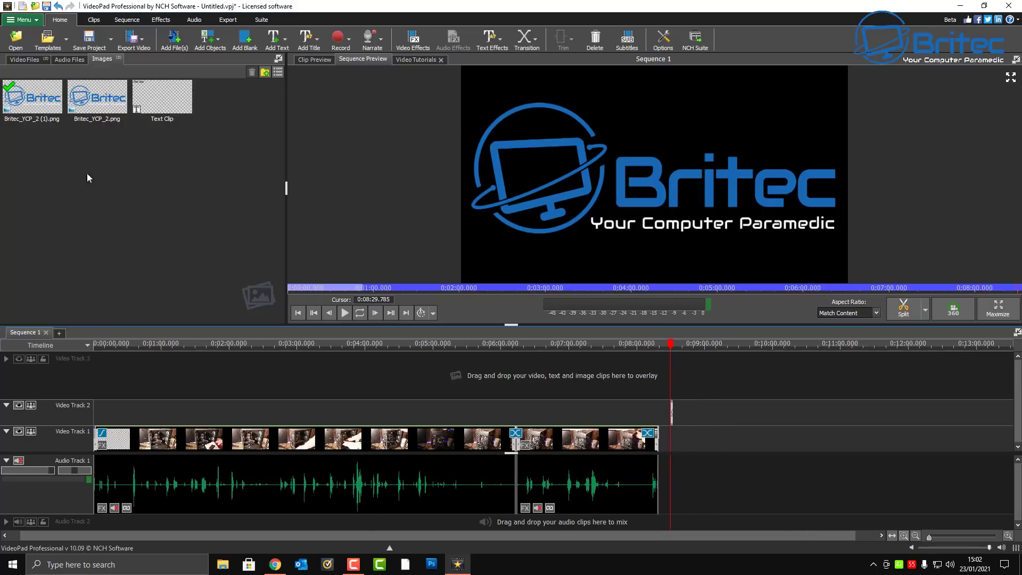
{"action": "left_click_drag", "start_coordinate": [31, 101], "coordinate": [123, 382]}
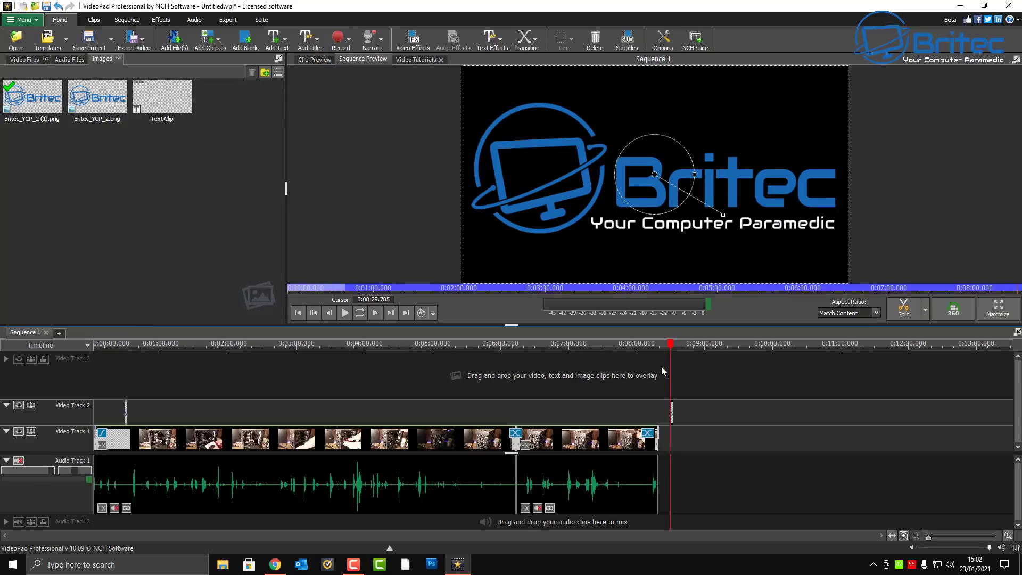
Extend the start of the logo clip beyond the footage's end on Video Track 2 back to about 0:07:09.
{"action": "left_click_drag", "start_coordinate": [669, 413], "coordinate": [349, 413]}
{"action": "left_click", "coordinate": [671, 415]}
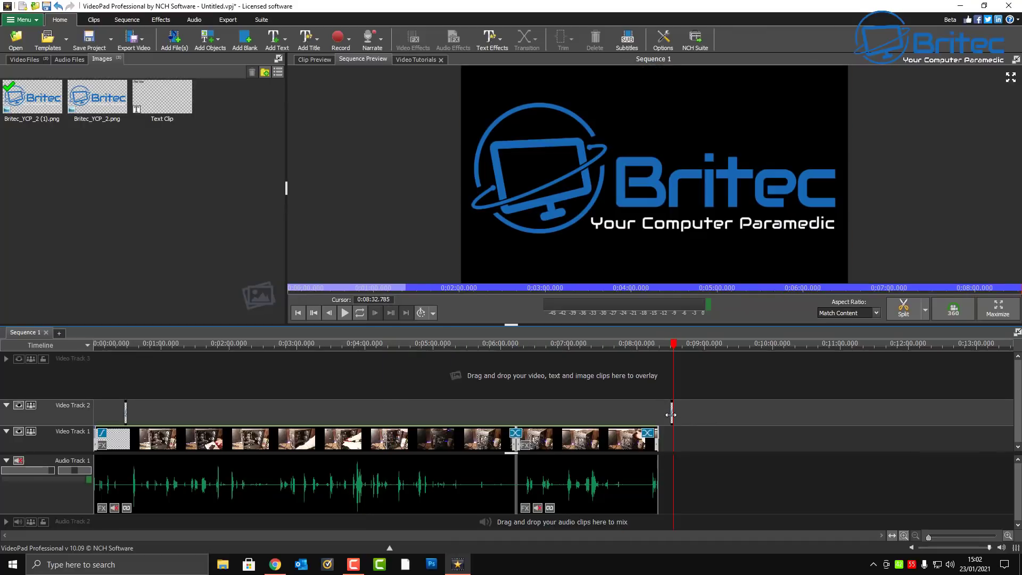
{"action": "left_click_drag", "start_coordinate": [671, 415], "coordinate": [646, 417]}
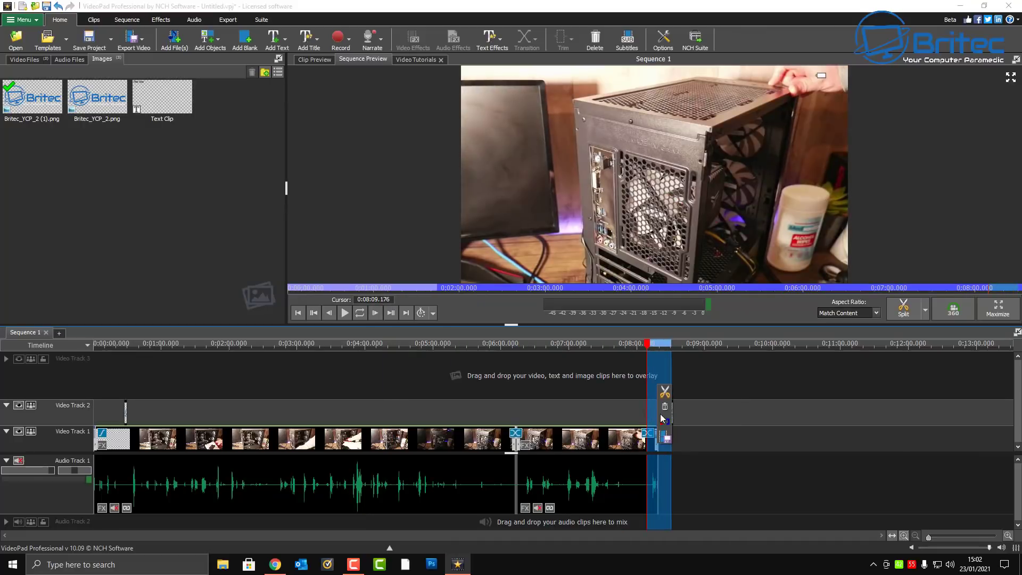
{"action": "left_click", "coordinate": [673, 418]}
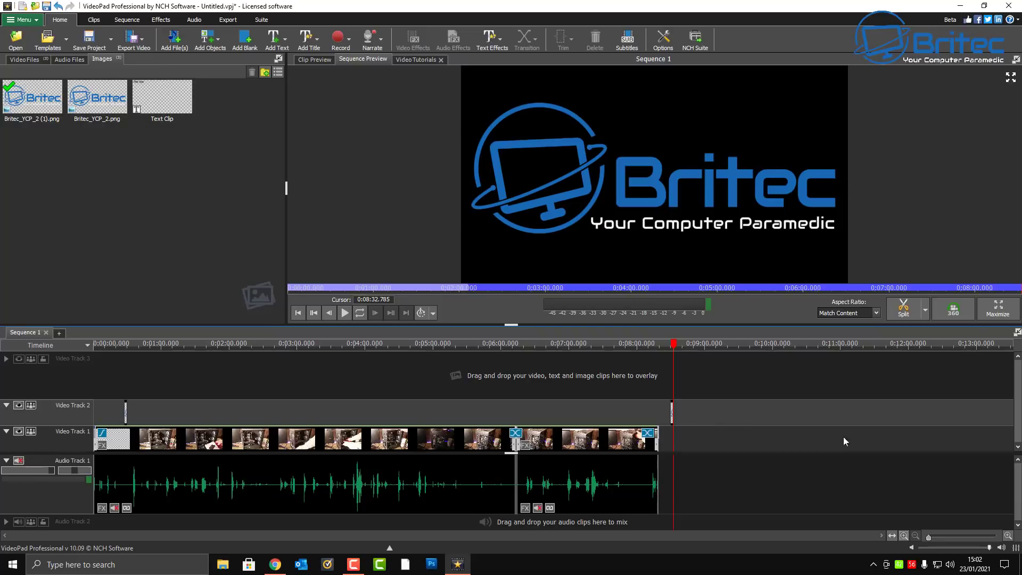
{"action": "left_click_drag", "start_coordinate": [928, 538], "coordinate": [953, 537]}
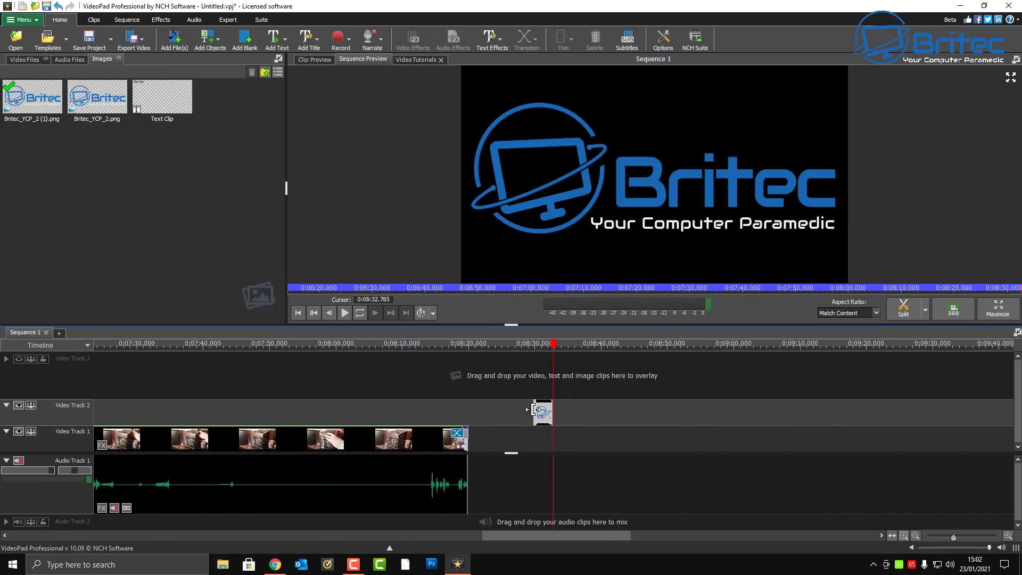
{"action": "left_click_drag", "start_coordinate": [534, 409], "coordinate": [128, 413]}
Try to shorten the end of the stretched logo clip to match the end of the footage on Video Track 1.
{"action": "left_click_drag", "start_coordinate": [551, 412], "coordinate": [487, 411]}
{"action": "left_click", "coordinate": [559, 419]}
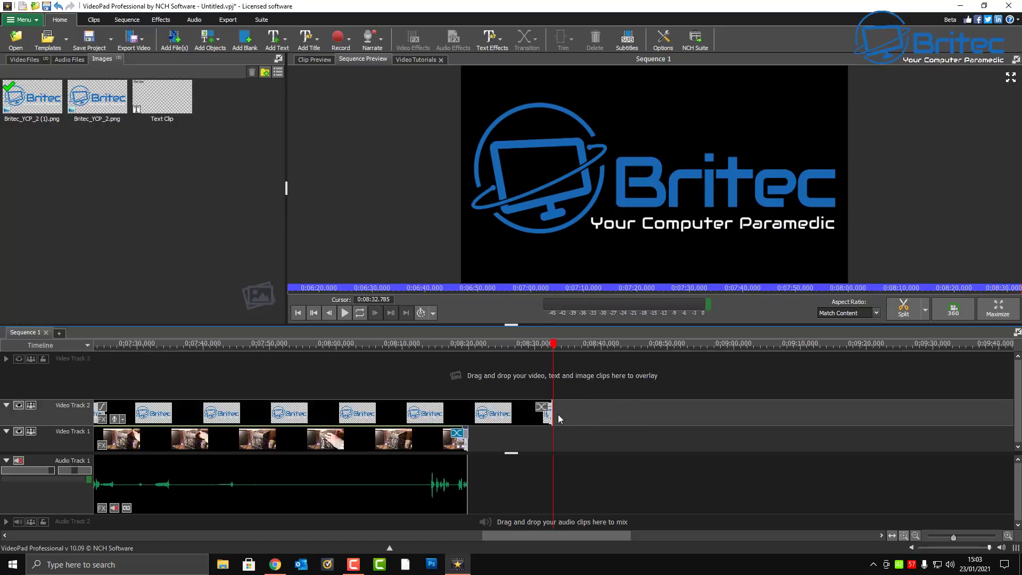
{"action": "left_click_drag", "start_coordinate": [553, 414], "coordinate": [467, 420]}
{"action": "left_click", "coordinate": [602, 410]}
{"action": "left_click", "coordinate": [551, 415]}
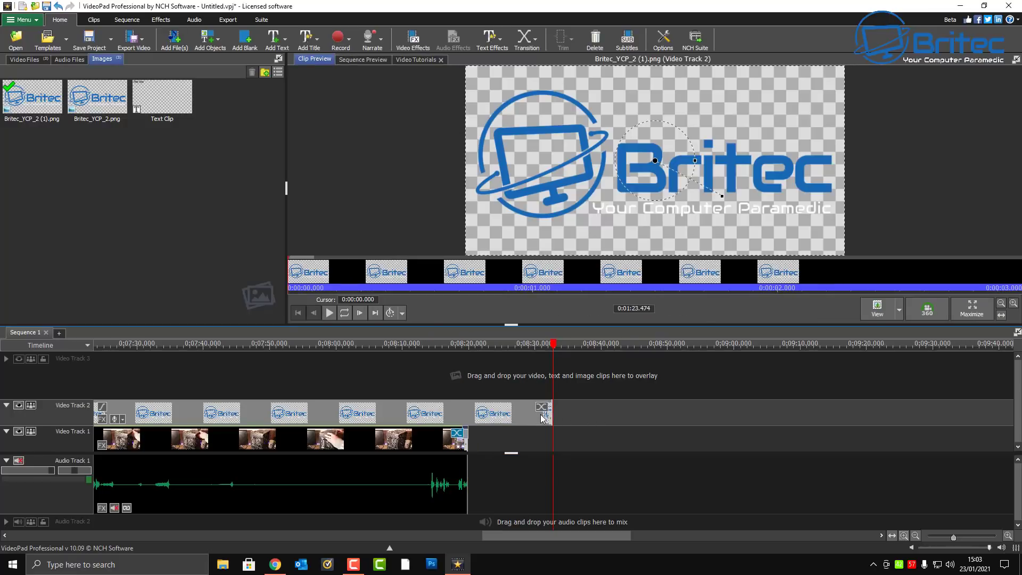
Split the logo clip at 0:08:19.854, where the footage ends, and delete the excess part.
{"action": "left_click", "coordinate": [255, 345]}
{"action": "left_click_drag", "start_coordinate": [243, 349], "coordinate": [3, 303]}
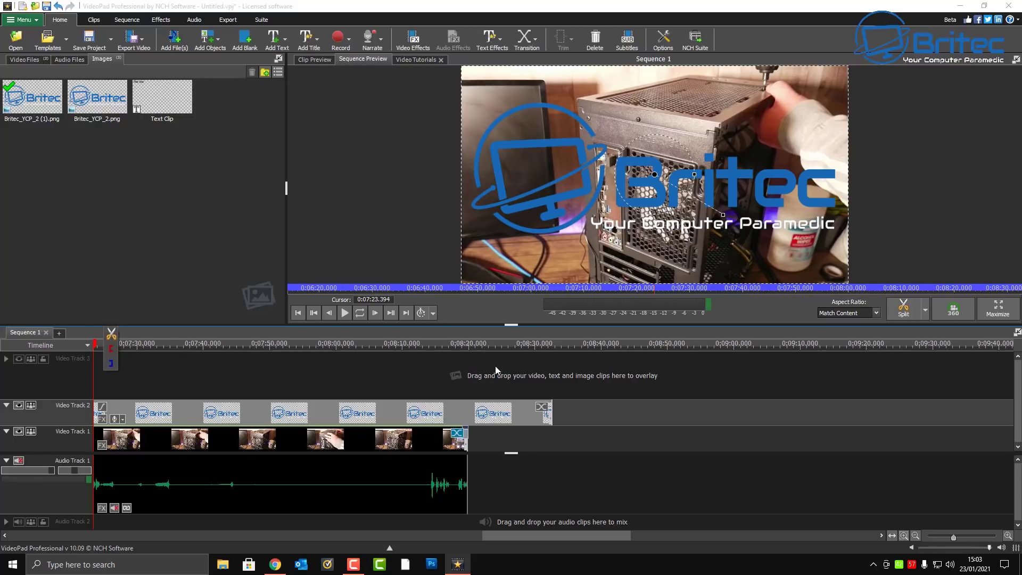
{"action": "left_click", "coordinate": [471, 346]}
{"action": "left_click_drag", "start_coordinate": [471, 349], "coordinate": [469, 352]}
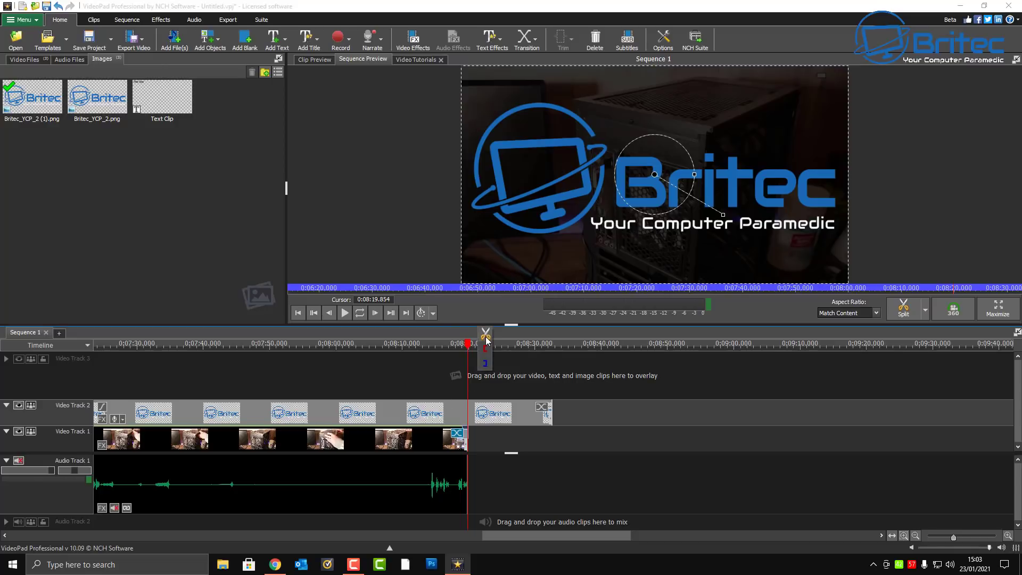
{"action": "key", "text": "ctrl+t"}
{"action": "left_click", "coordinate": [508, 420]}
{"action": "key", "text": "Delete"}
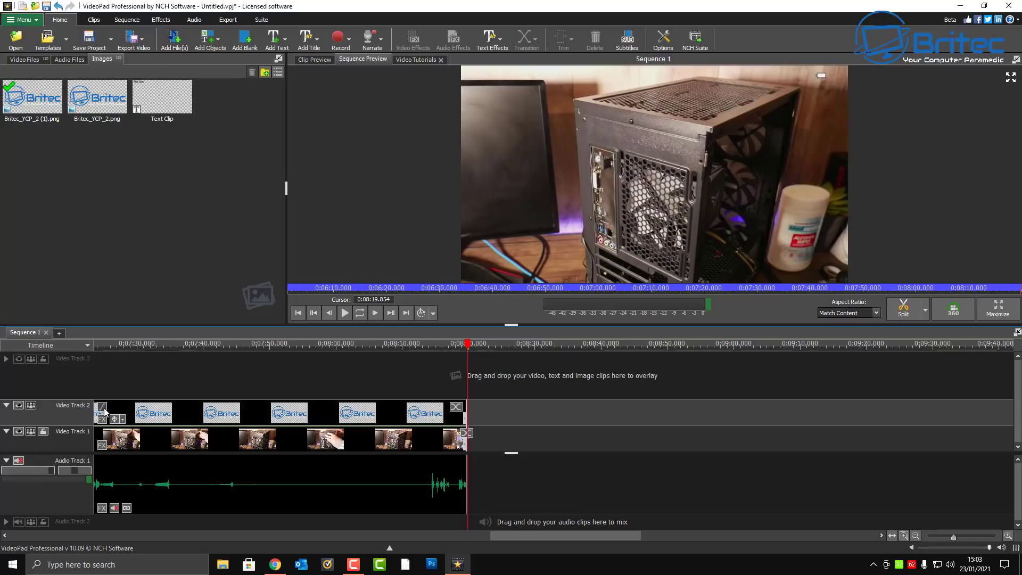
Play the sequence from about 0:07:24 to preview the logo over the footage, pausing at 0:07:30.589.
{"action": "left_click", "coordinate": [97, 345]}
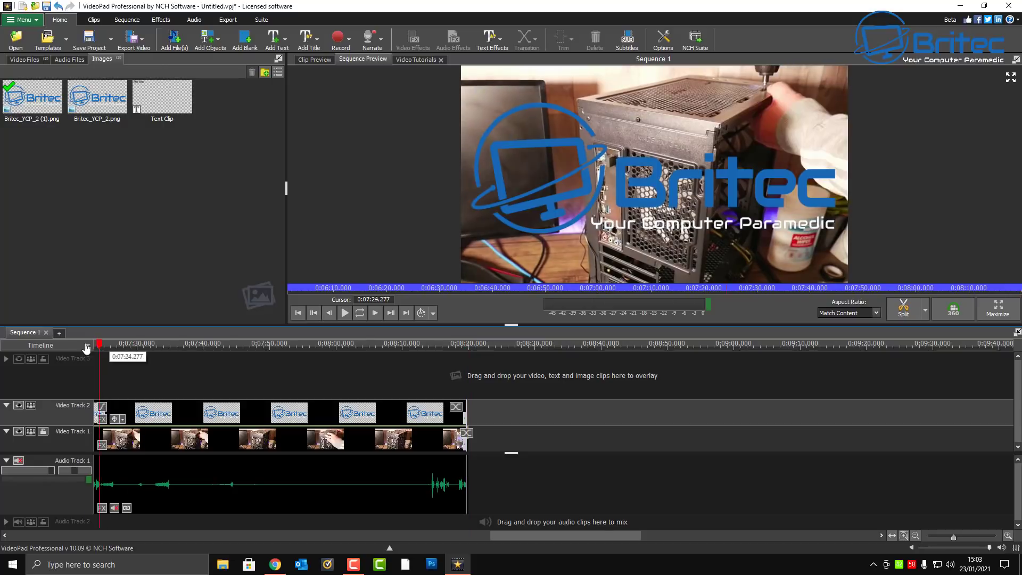
{"action": "key", "text": "space"}
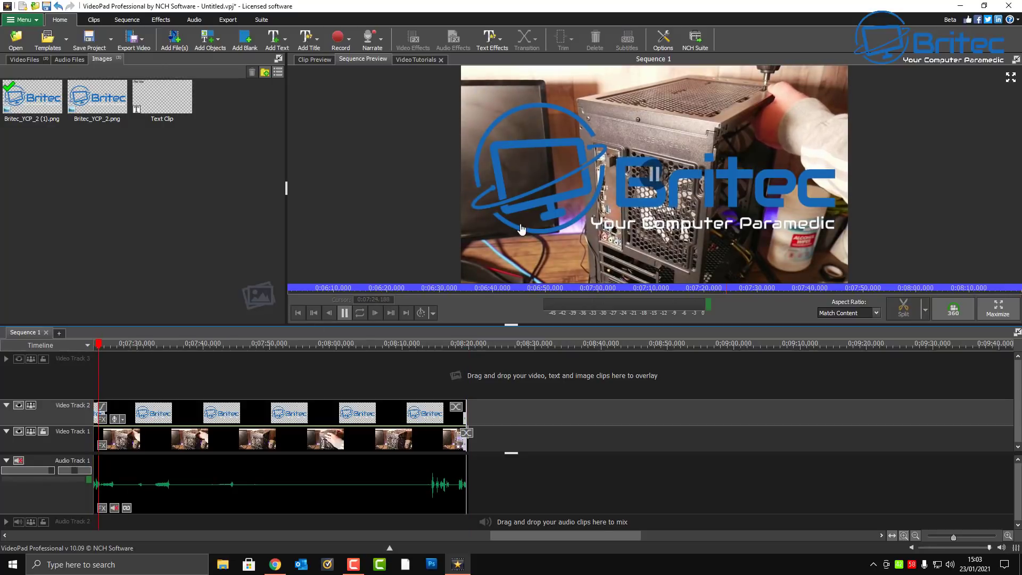
{"action": "left_click", "coordinate": [193, 410]}
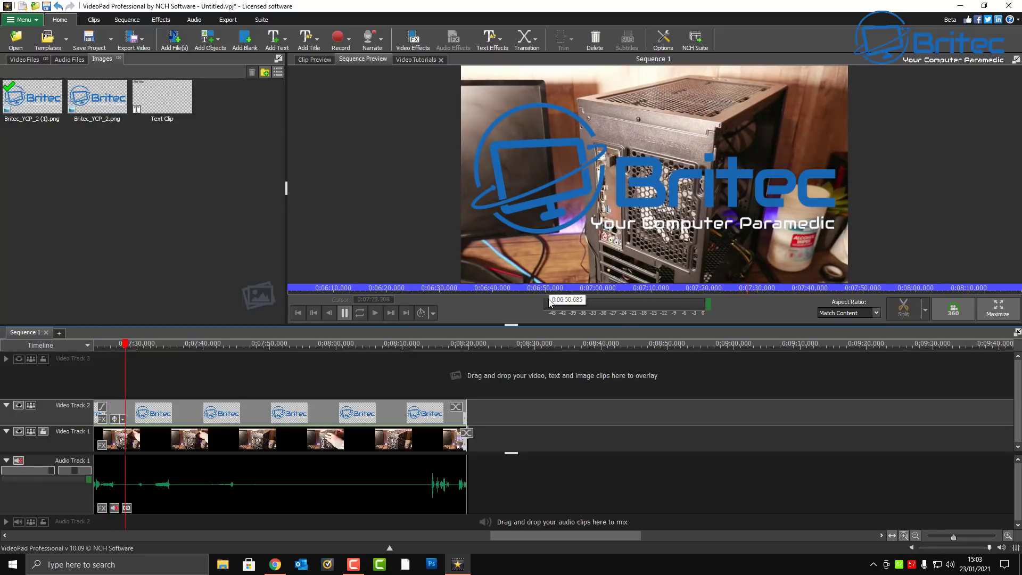
{"action": "left_click", "coordinate": [344, 313]}
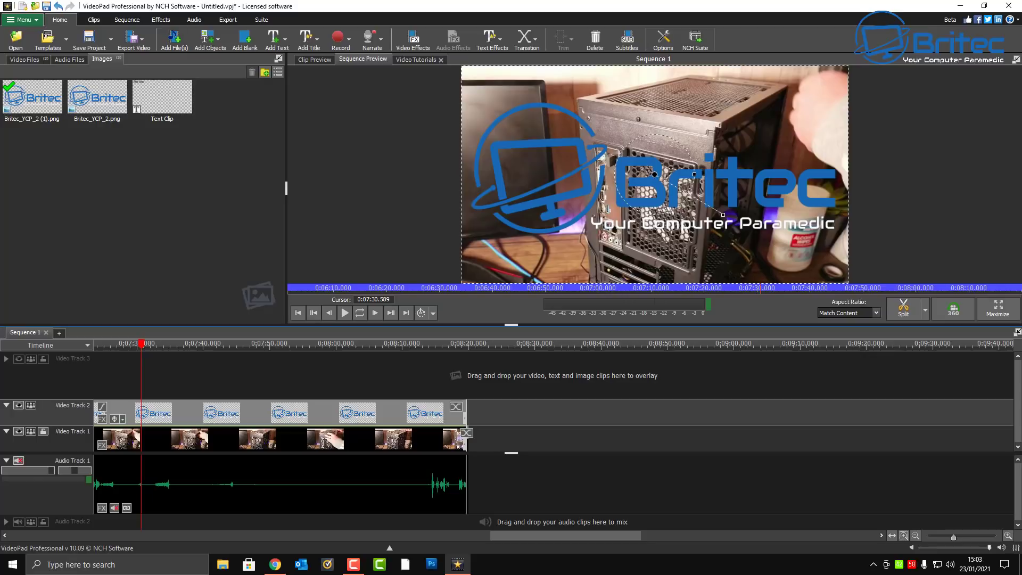
Shift the logo overlay slightly up and left in the frame, and set its Motion scale to 0.39.
{"action": "key", "text": "F10"}
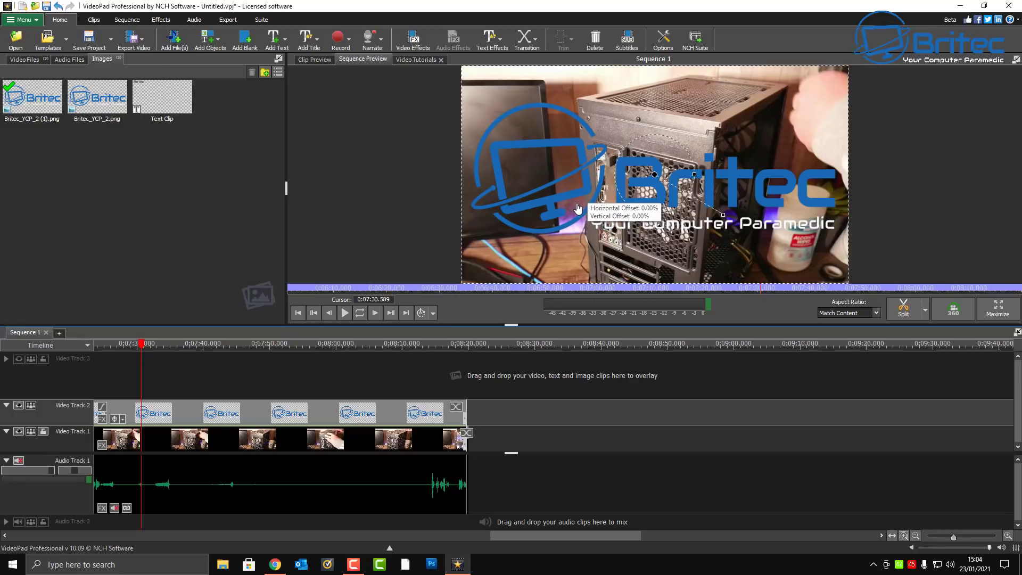
{"action": "left_click_drag", "start_coordinate": [579, 208], "coordinate": [716, 196]}
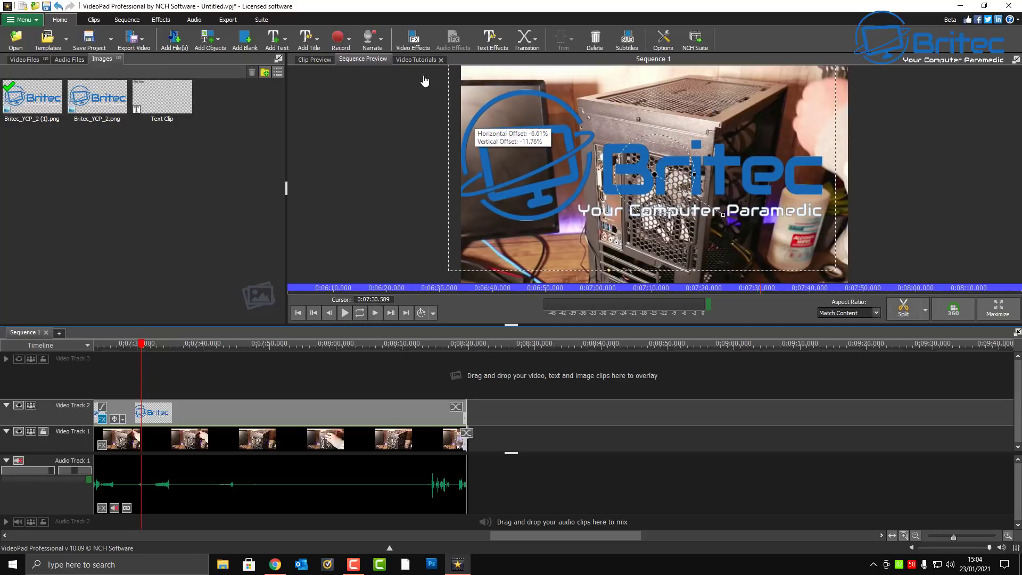
{"action": "left_click", "coordinate": [412, 39]}
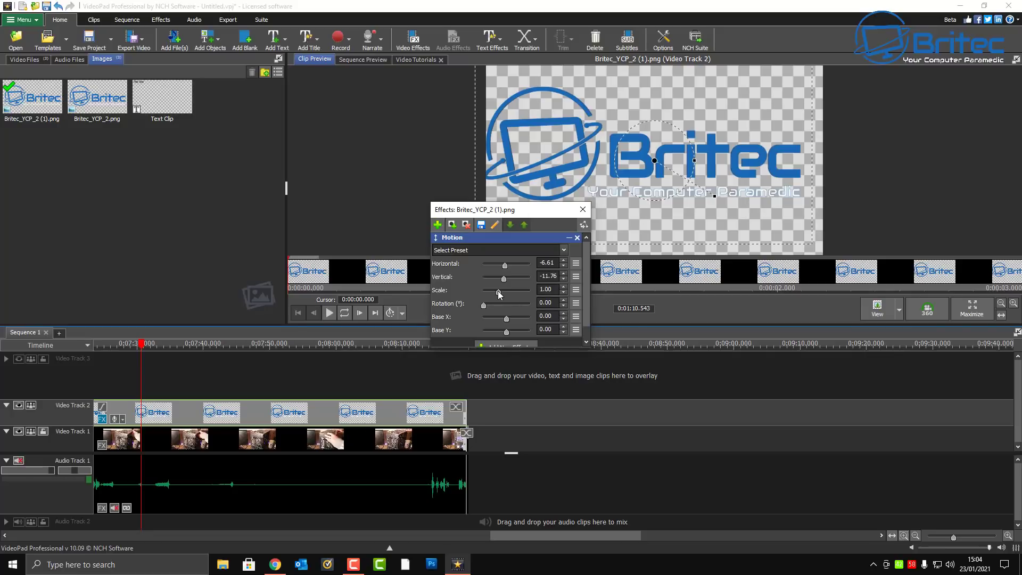
{"action": "left_click_drag", "start_coordinate": [499, 292], "coordinate": [490, 296]}
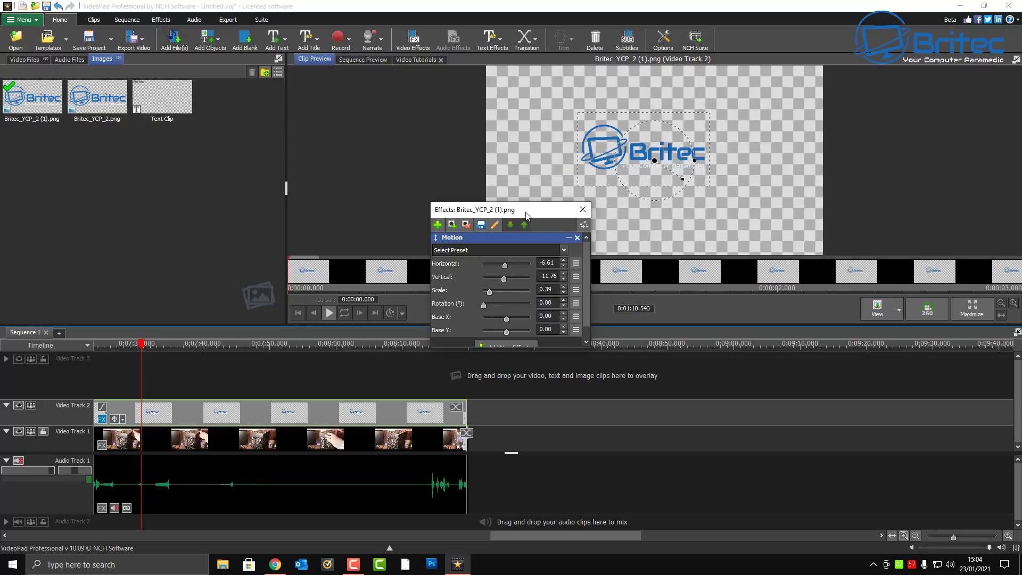
Move the logo into the frame's upper-right corner with horizontal offset 67.44 and vertical offset -70.75, and reduce its scale to 0.30.
{"action": "left_click_drag", "start_coordinate": [593, 153], "coordinate": [701, 98]}
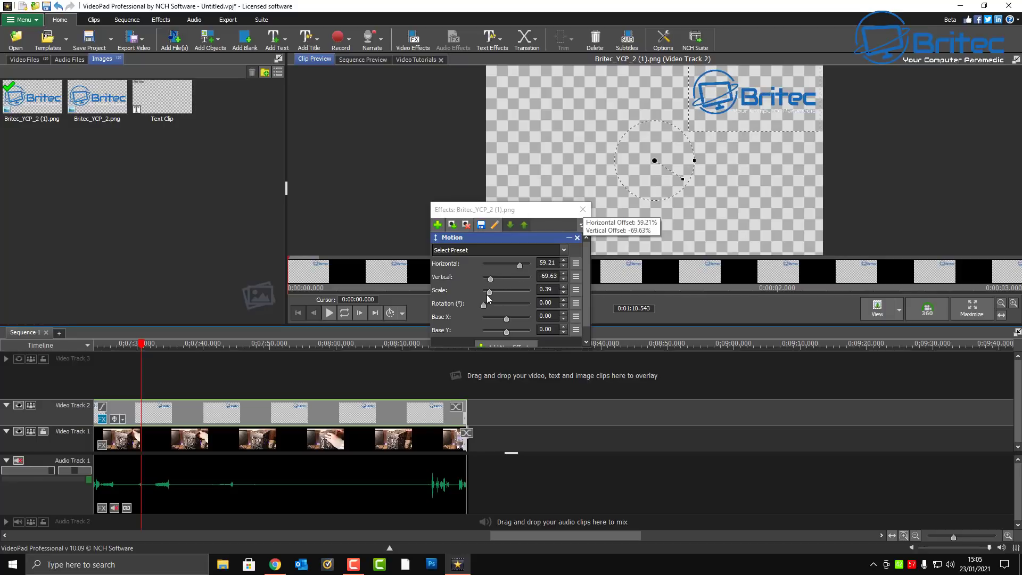
{"action": "left_click_drag", "start_coordinate": [489, 296], "coordinate": [488, 296]}
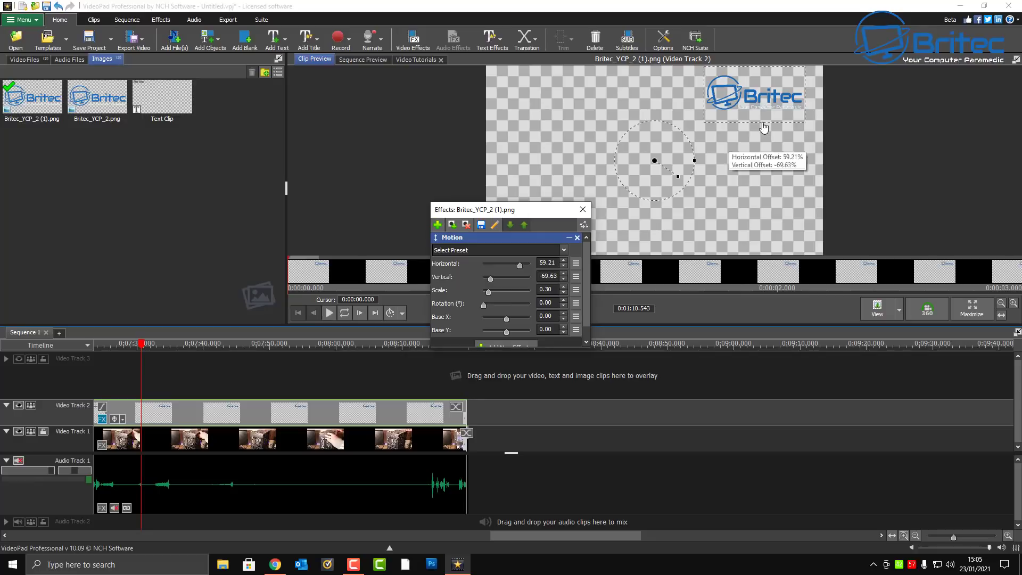
{"action": "left_click_drag", "start_coordinate": [753, 108], "coordinate": [767, 107]}
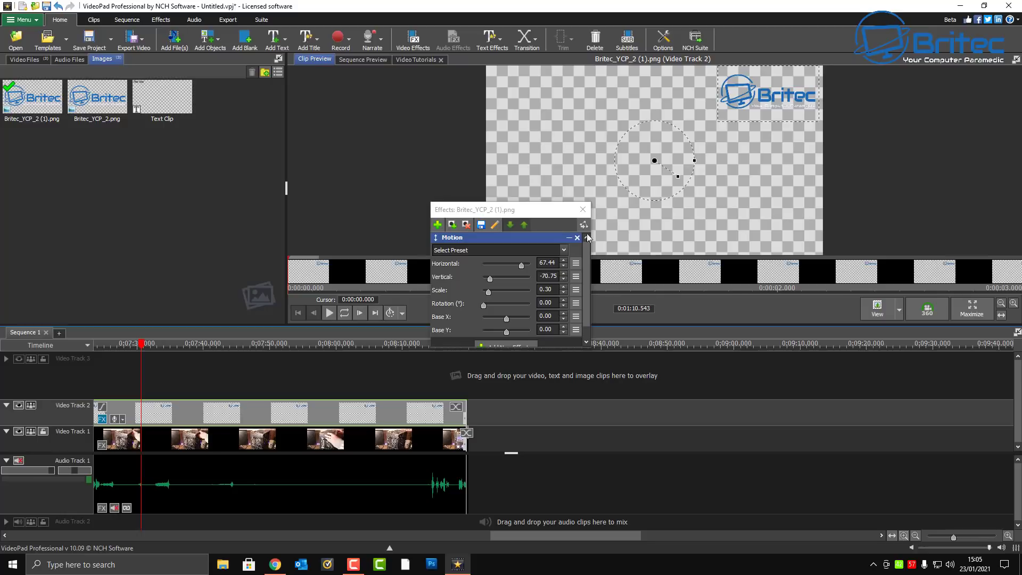
{"action": "left_click", "coordinate": [583, 210]}
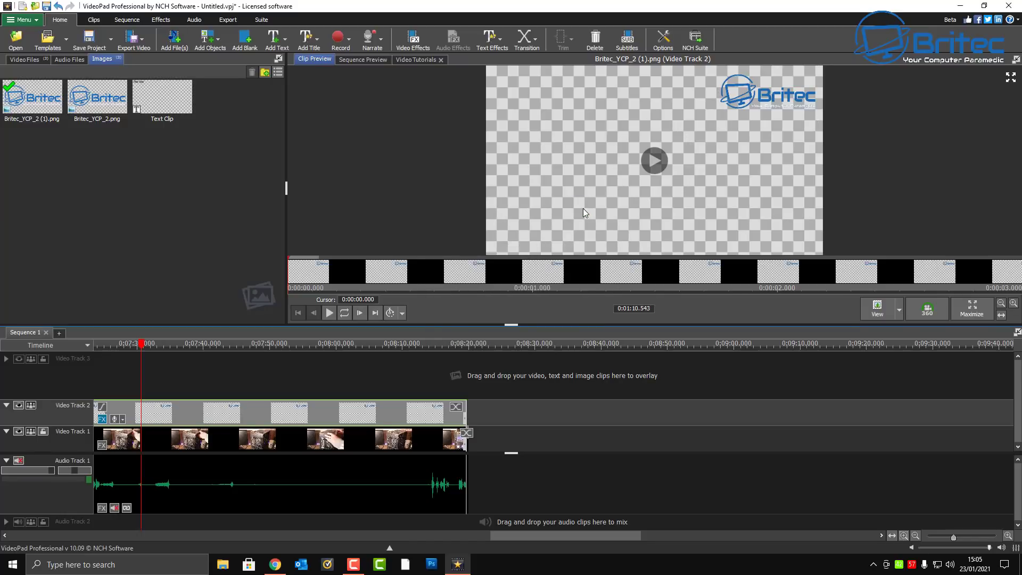
Scrub the sequence from about 0:07:27 to 0:08:12 to check the corner logo over the footage.
{"action": "left_click", "coordinate": [202, 445]}
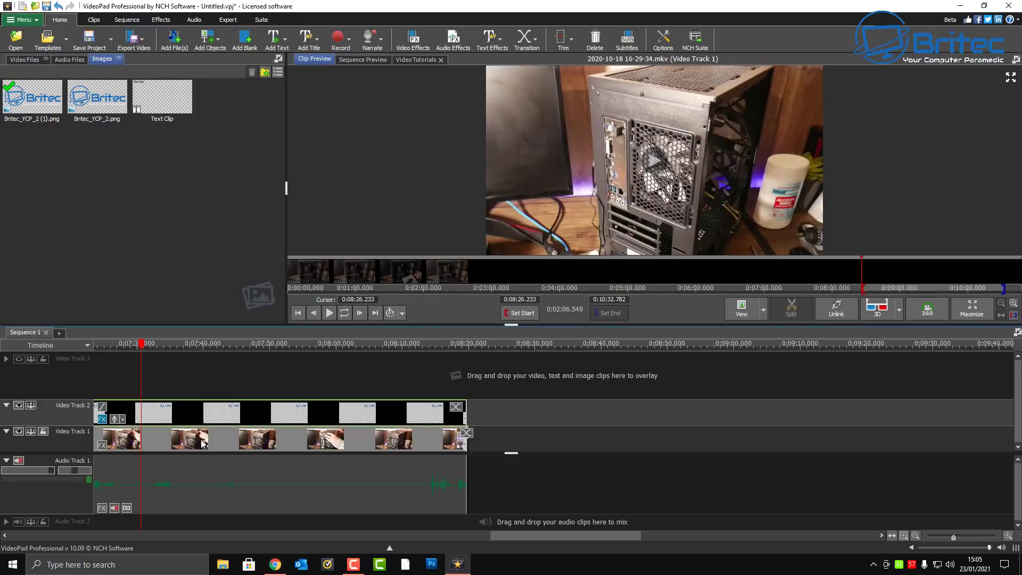
{"action": "left_click", "coordinate": [142, 345]}
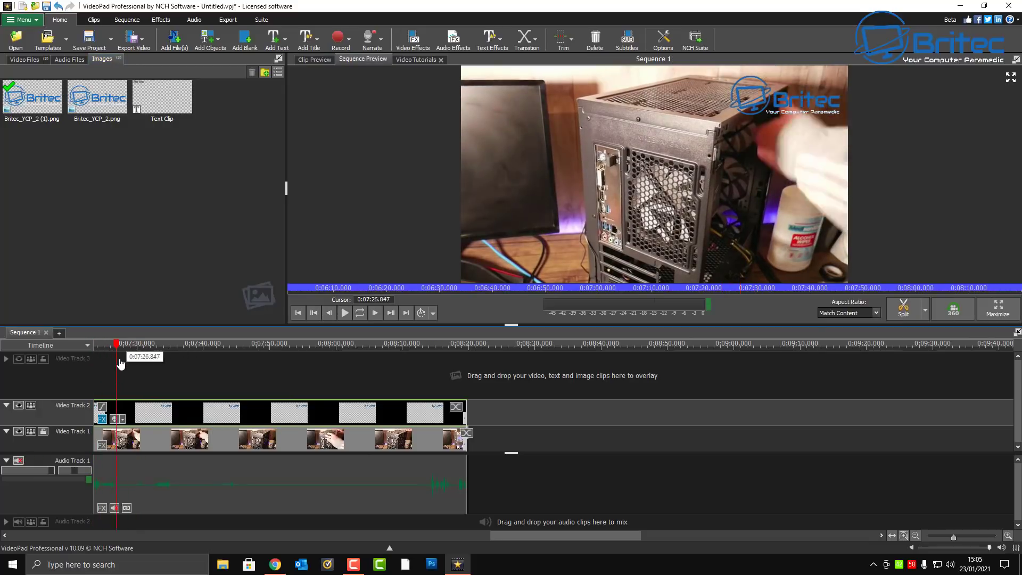
{"action": "left_click_drag", "start_coordinate": [140, 364], "coordinate": [419, 356]}
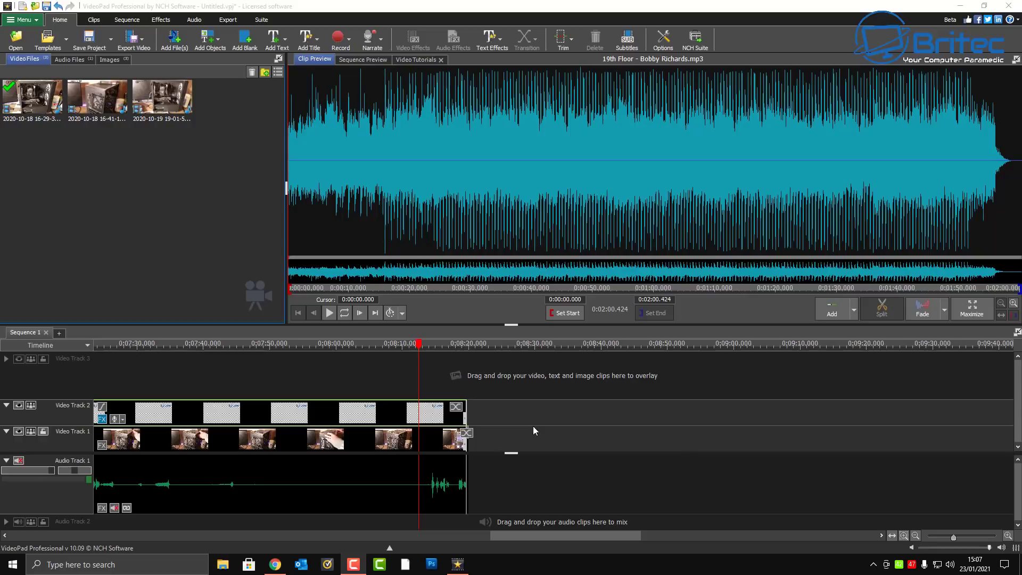
Add the 19th Floor music file to Audio Track 2 from the start of the sequence.
{"action": "left_click_drag", "start_coordinate": [419, 356], "coordinate": [94, 359]}
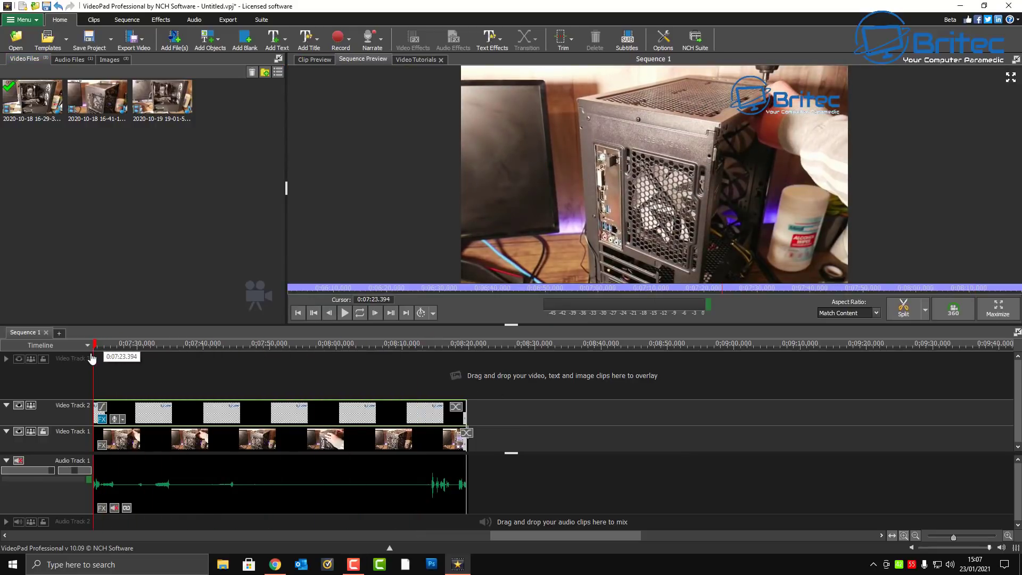
{"action": "left_click", "coordinate": [72, 60]}
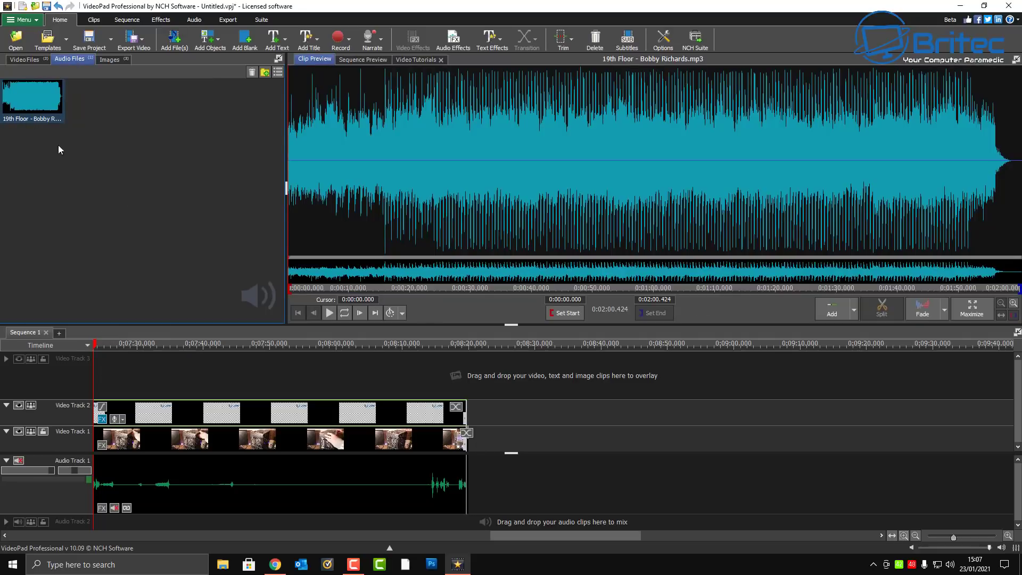
{"action": "left_click_drag", "start_coordinate": [29, 97], "coordinate": [97, 384]}
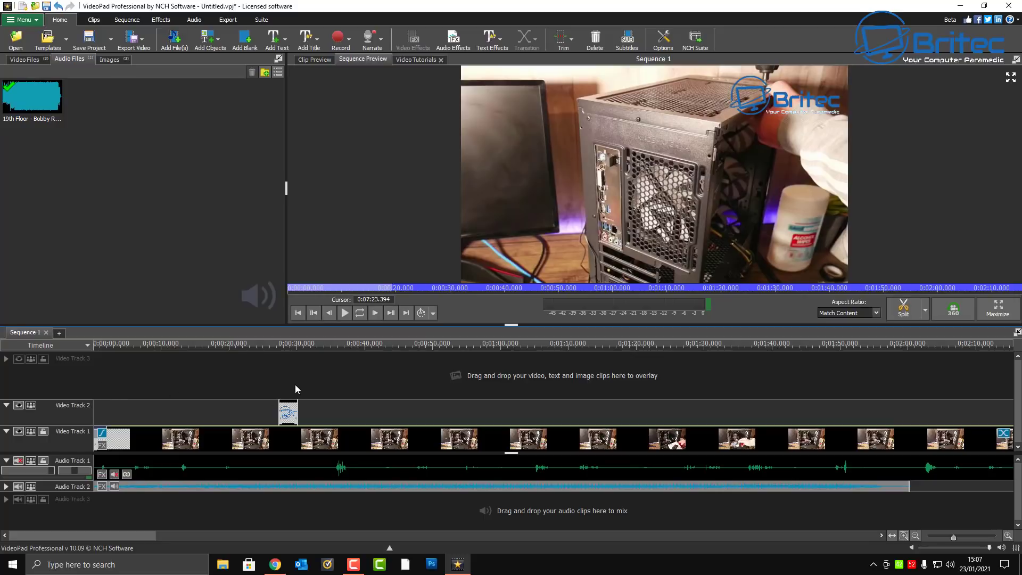
Play a short stretch of the sequence from about 0:07:23, and move the playhead to 0:07:26.345.
{"action": "left_click", "coordinate": [345, 313]}
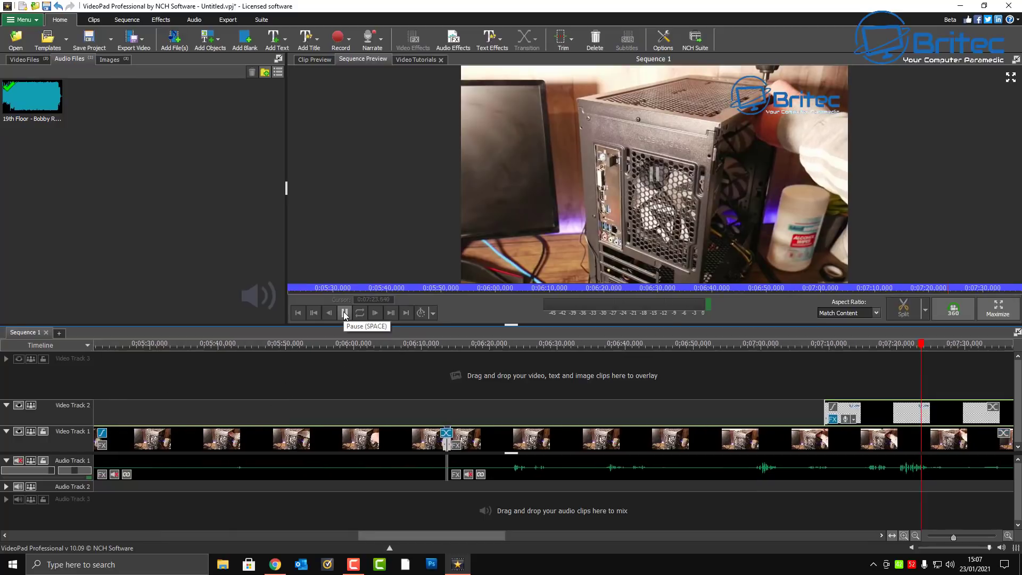
{"action": "left_click", "coordinate": [345, 313]}
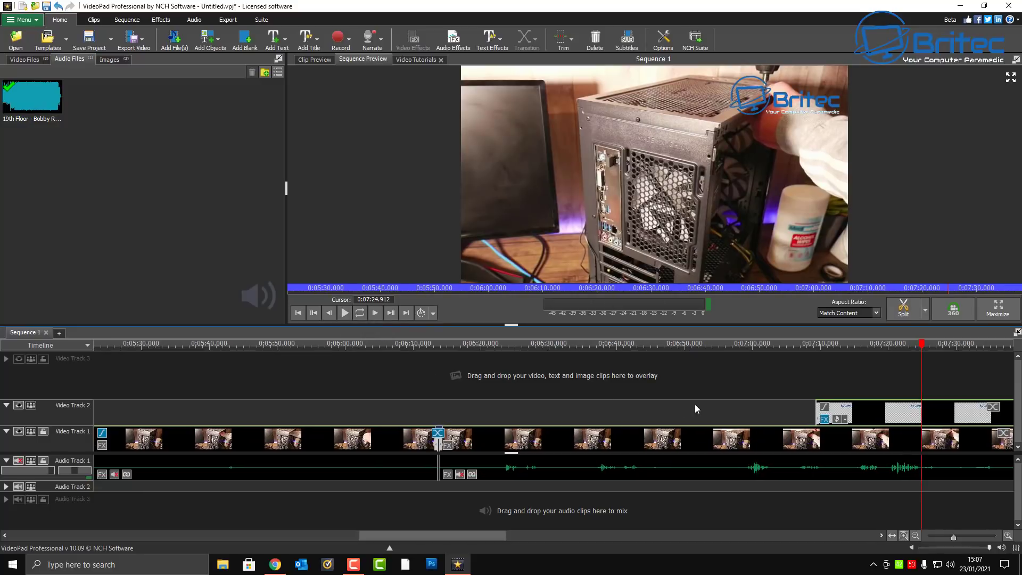
{"action": "left_click_drag", "start_coordinate": [212, 346], "coordinate": [918, 372]}
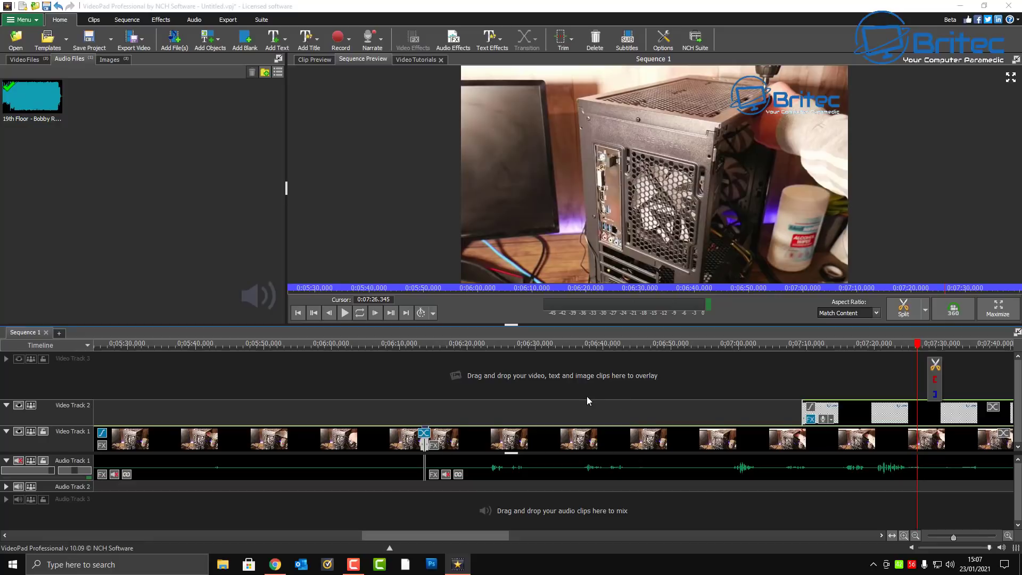
Extend the logo overlay on Video Track 2 back to the start of the sequence so it covers all the footage.
{"action": "left_click_drag", "start_coordinate": [805, 417], "coordinate": [88, 428]}
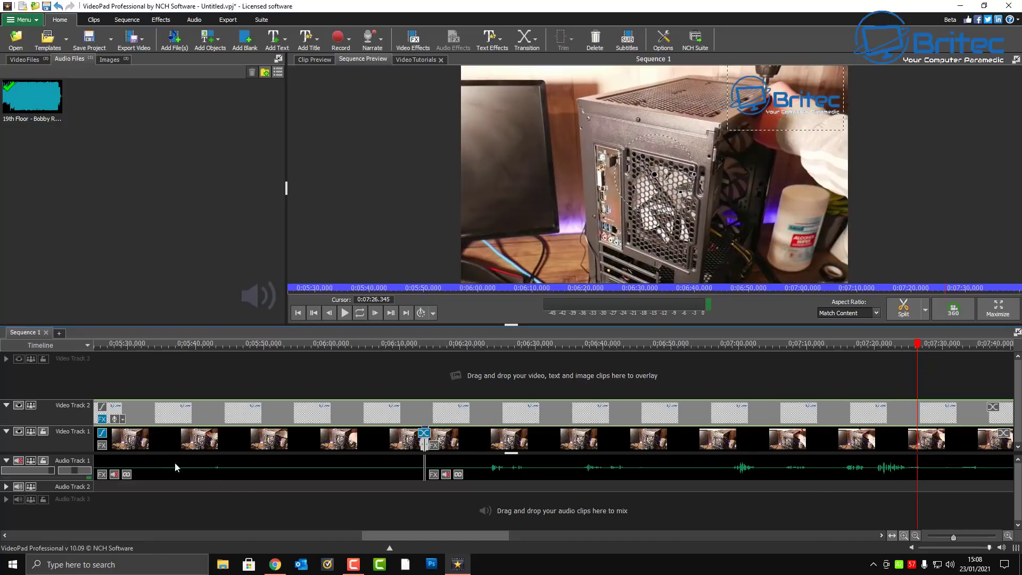
{"action": "left_click_drag", "start_coordinate": [393, 536], "coordinate": [295, 535]}
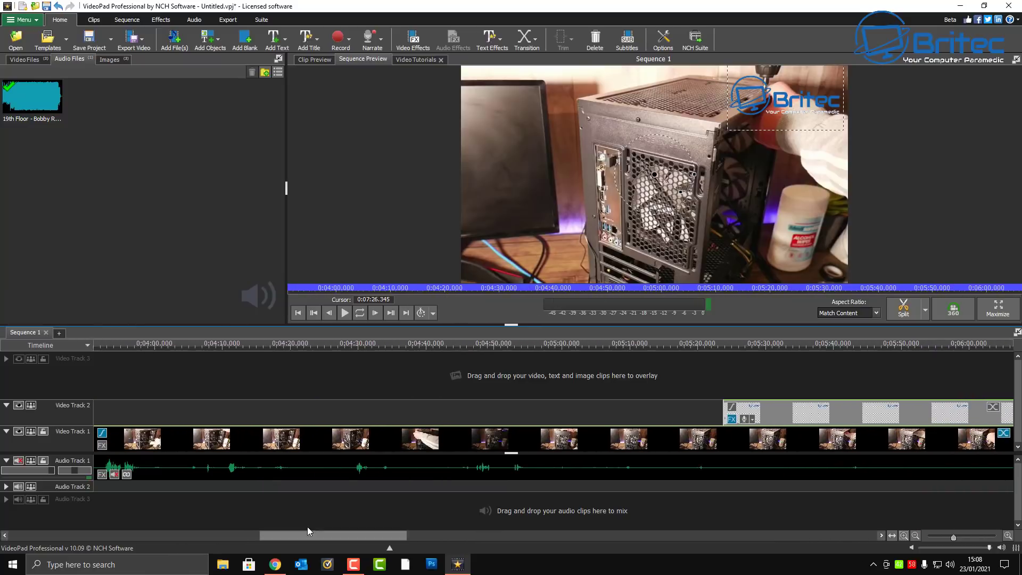
{"action": "left_click_drag", "start_coordinate": [723, 414], "coordinate": [95, 420]}
{"action": "left_click_drag", "start_coordinate": [307, 539], "coordinate": [162, 535]}
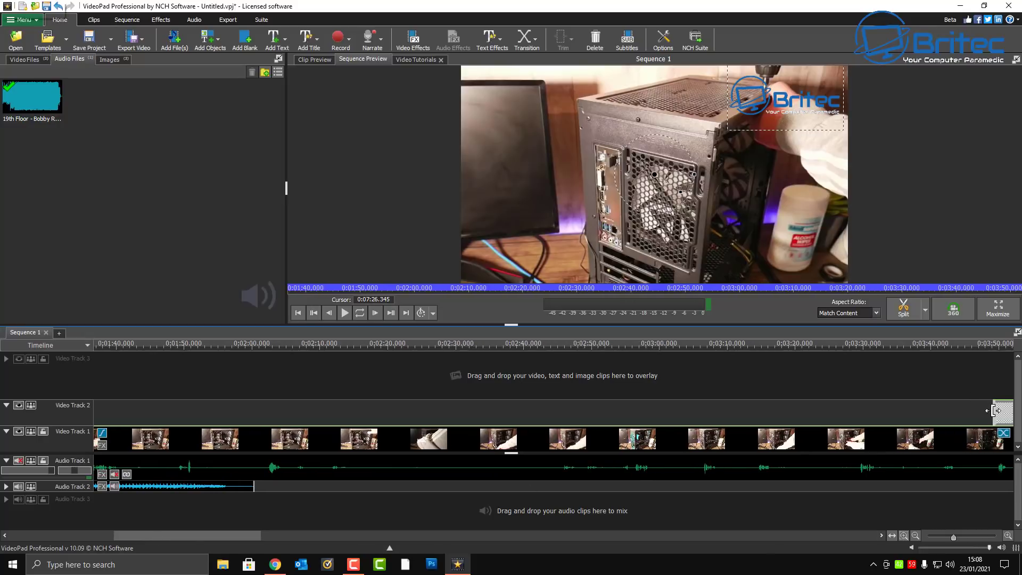
{"action": "left_click_drag", "start_coordinate": [993, 410], "coordinate": [94, 418]}
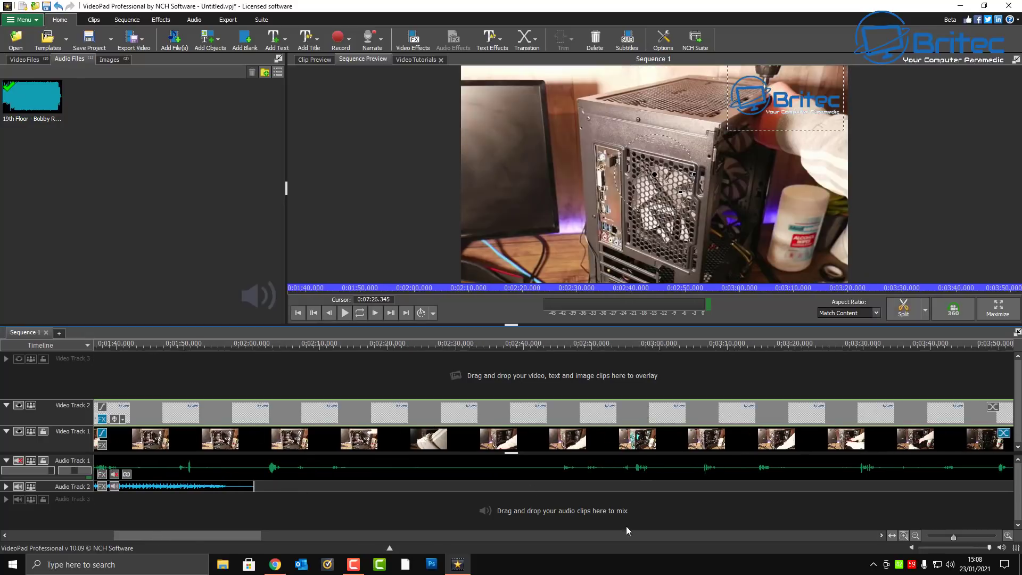
{"action": "left_click_drag", "start_coordinate": [955, 538], "coordinate": [935, 539]}
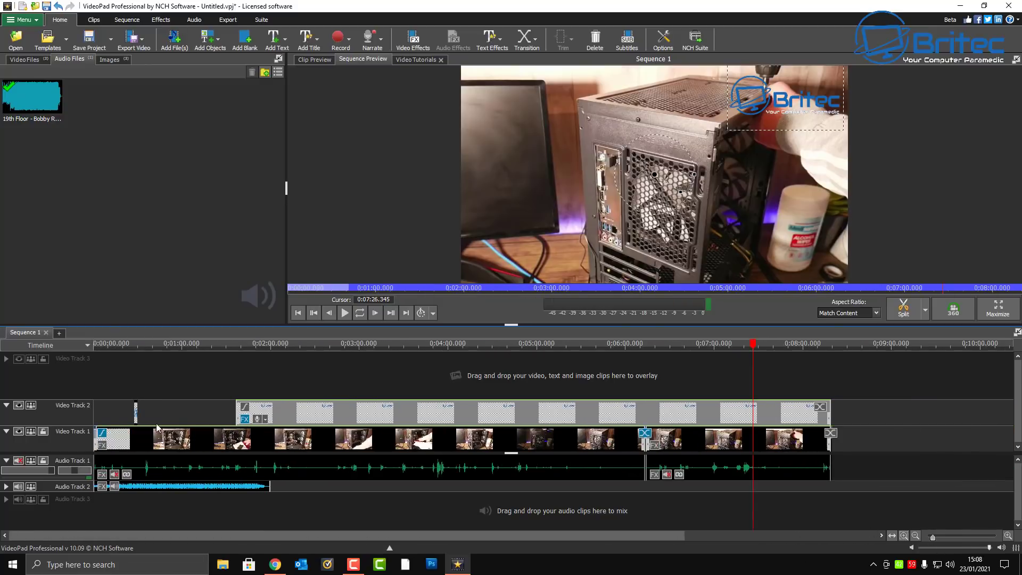
{"action": "left_click", "coordinate": [136, 418]}
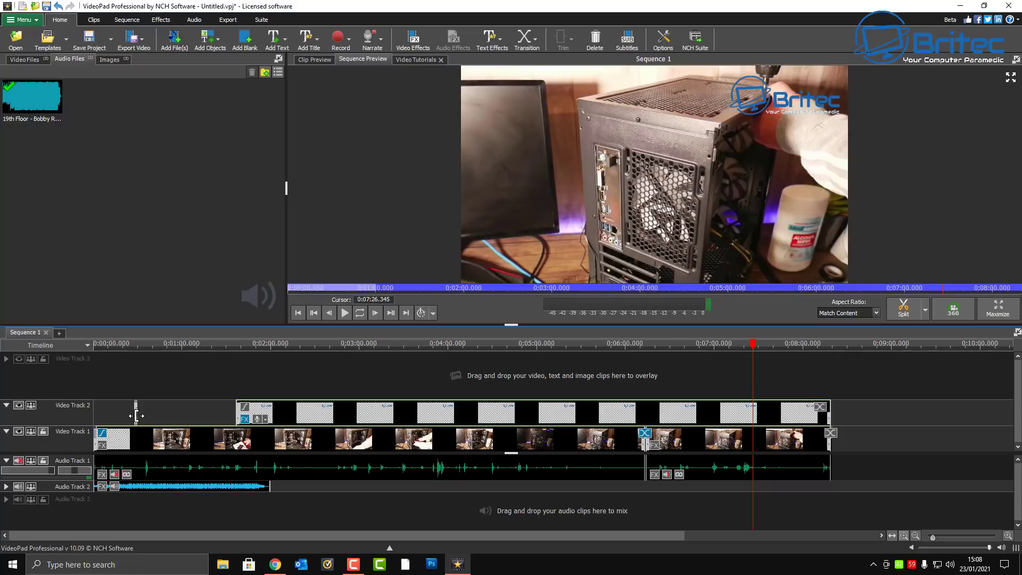
{"action": "left_click_drag", "start_coordinate": [238, 413], "coordinate": [95, 414]}
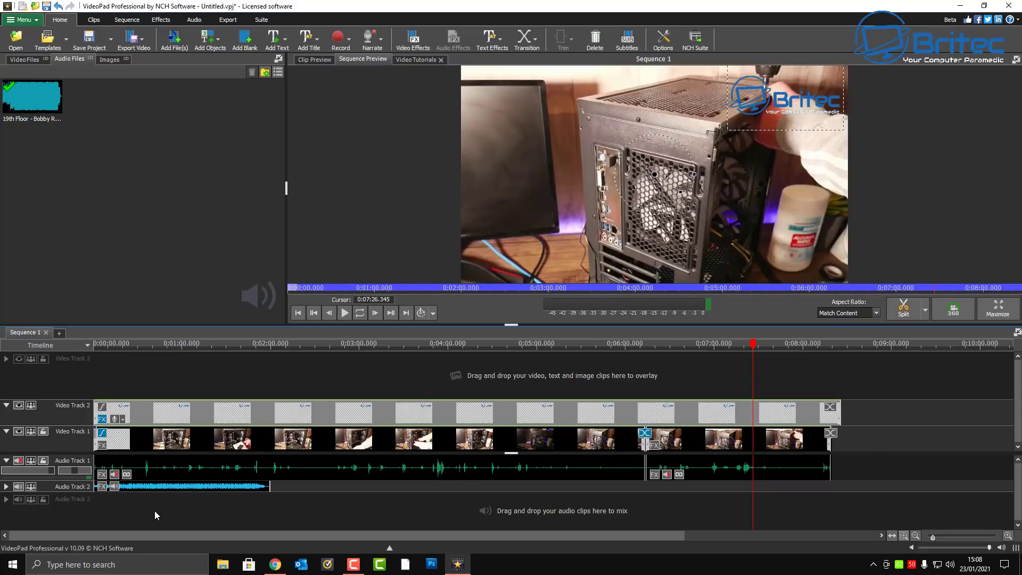
Play the sequence from about 0:00:01 to check the logo and music together, pausing at about 0:00:02.
{"action": "left_click_drag", "start_coordinate": [752, 367], "coordinate": [96, 378]}
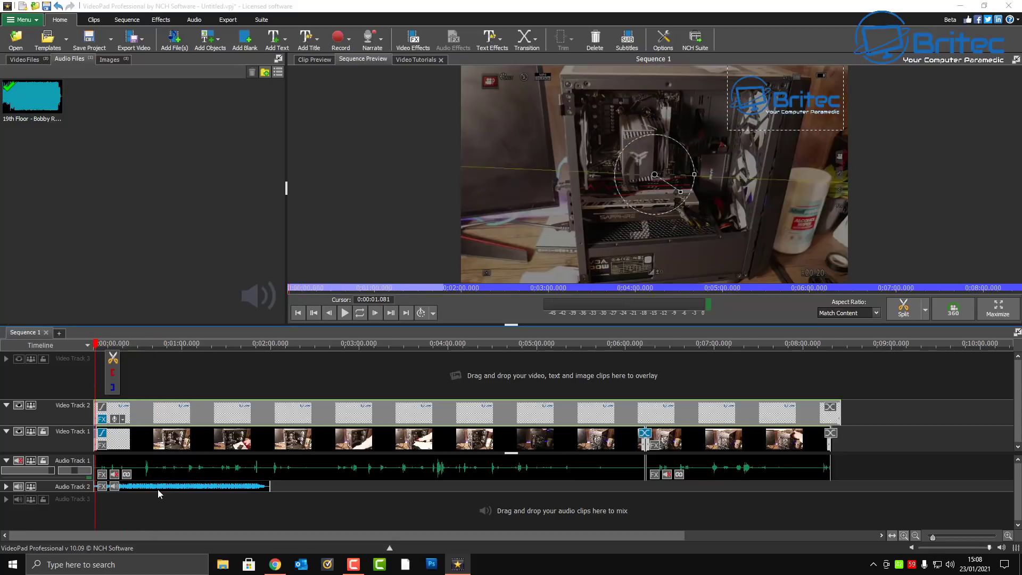
{"action": "left_click", "coordinate": [344, 313]}
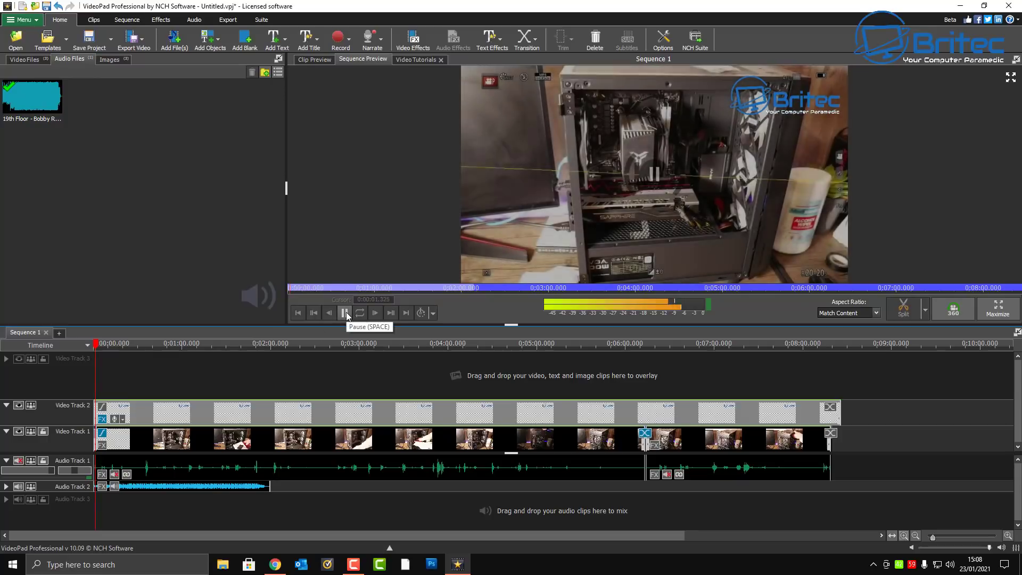
{"action": "left_click", "coordinate": [345, 313]}
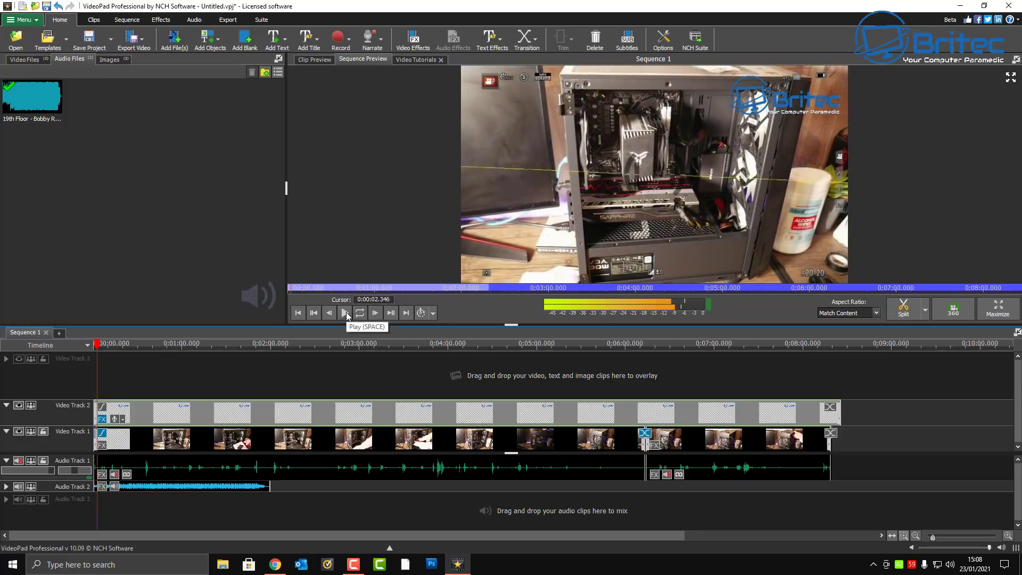
View the sound effects window for the music clip on Audio Track 2, and close it without adding an effect.
{"action": "left_click", "coordinate": [179, 488]}
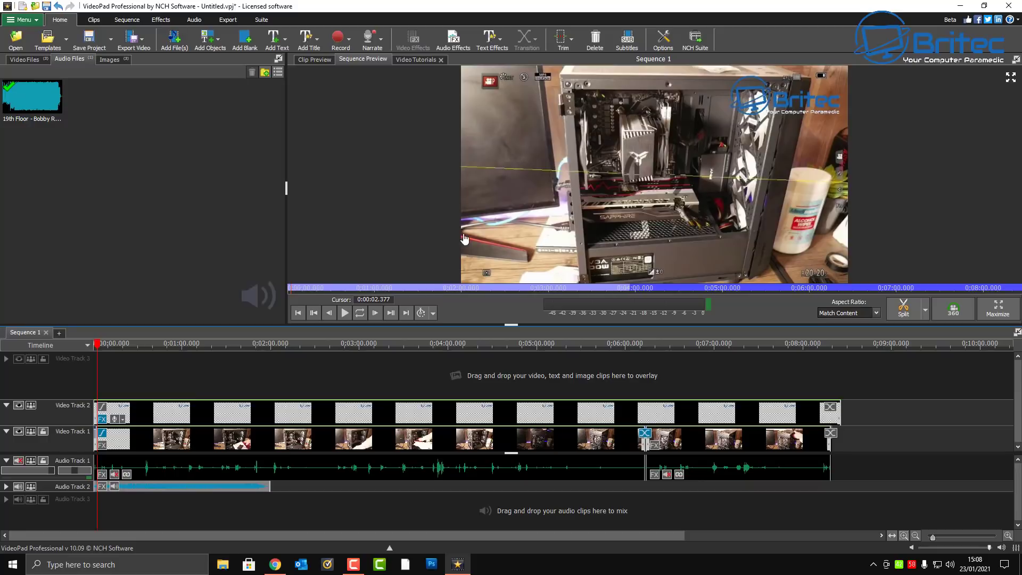
{"action": "left_click", "coordinate": [230, 488]}
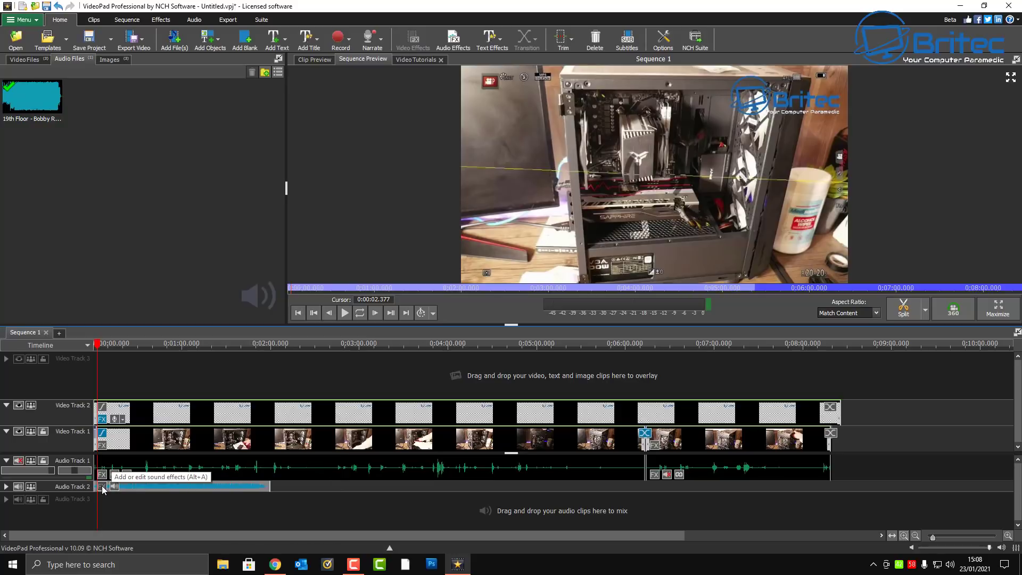
{"action": "left_click", "coordinate": [103, 486]}
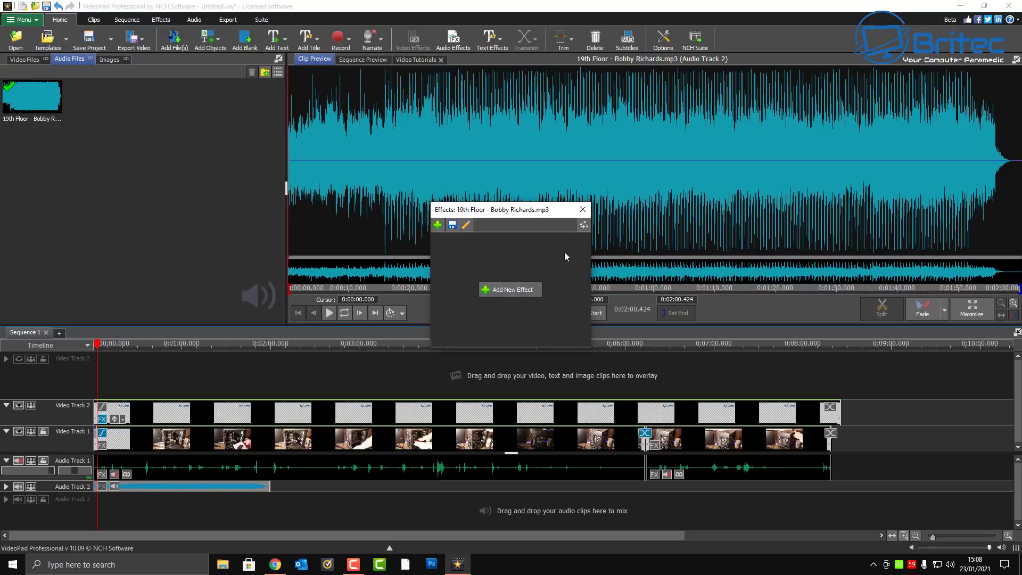
{"action": "left_click", "coordinate": [583, 210]}
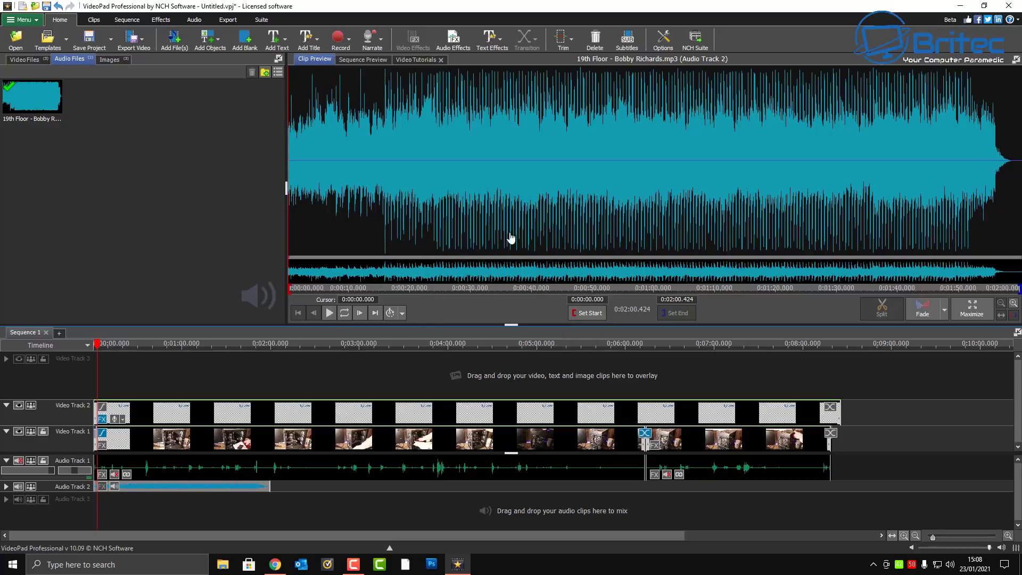
Lower the clip volume of the music on Audio Track 2 to near its minimum.
{"action": "left_click", "coordinate": [115, 487]}
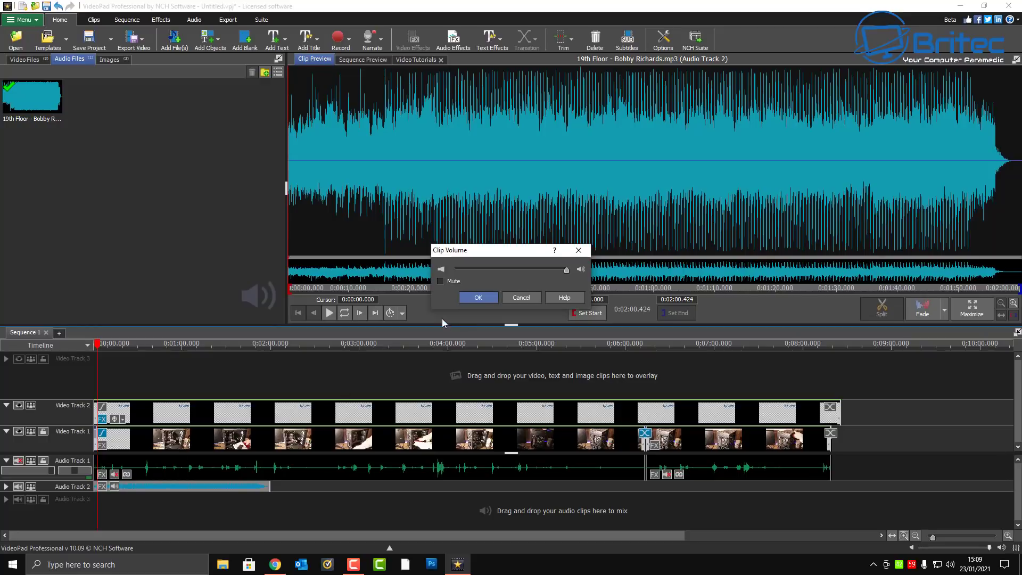
{"action": "left_click_drag", "start_coordinate": [568, 273], "coordinate": [460, 281]}
{"action": "left_click", "coordinate": [477, 299]}
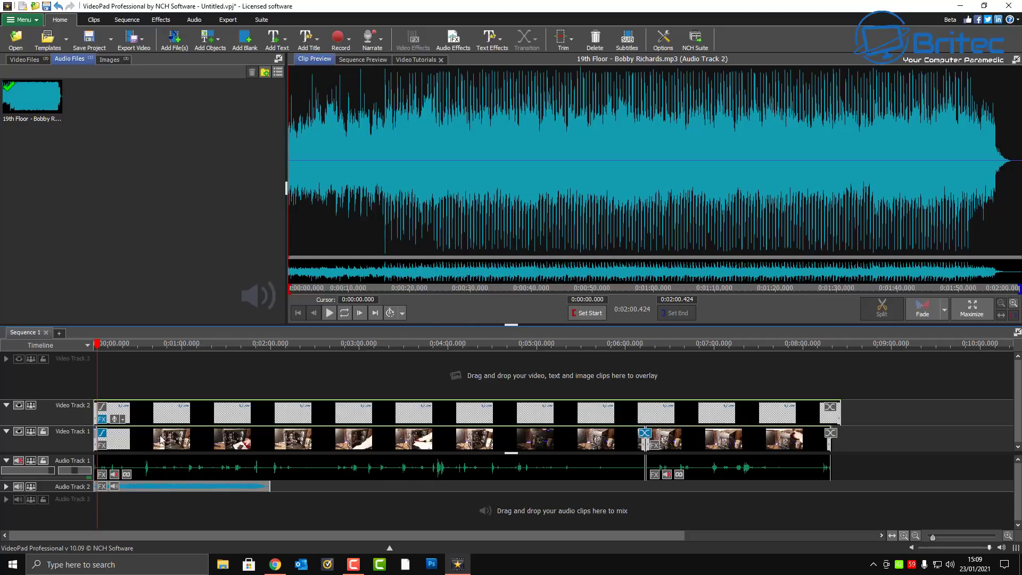
Play the music clip on its own and the sequence from 0:01:00.883 to check the music level.
{"action": "left_click", "coordinate": [329, 312]}
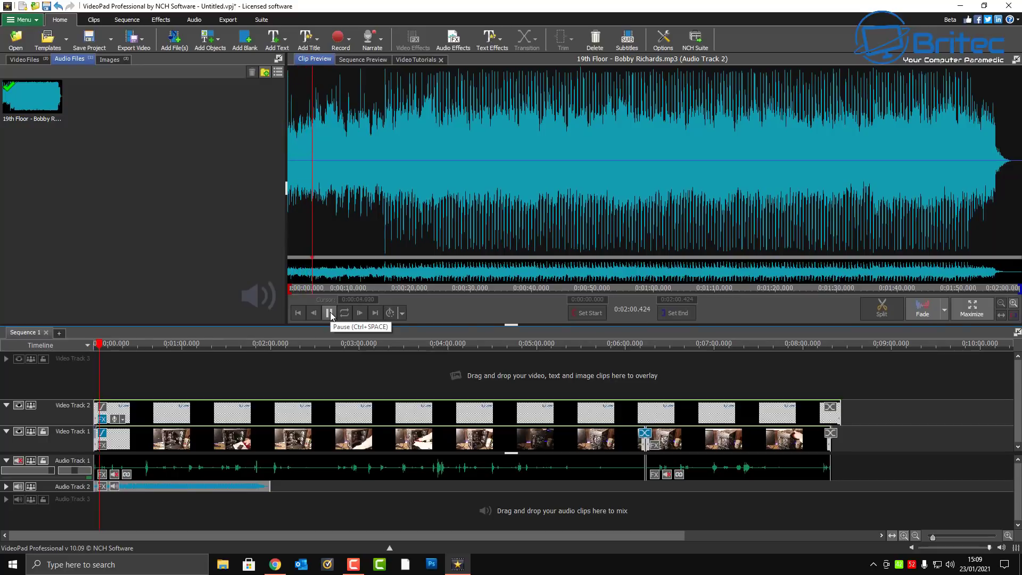
{"action": "left_click", "coordinate": [172, 344]}
{"action": "mouse_move", "coordinate": [176, 350]}
{"action": "left_mouse_down"}
{"action": "mouse_move", "coordinate": [210, 347]}
{"action": "mouse_move", "coordinate": [185, 357]}
{"action": "left_mouse_up"}
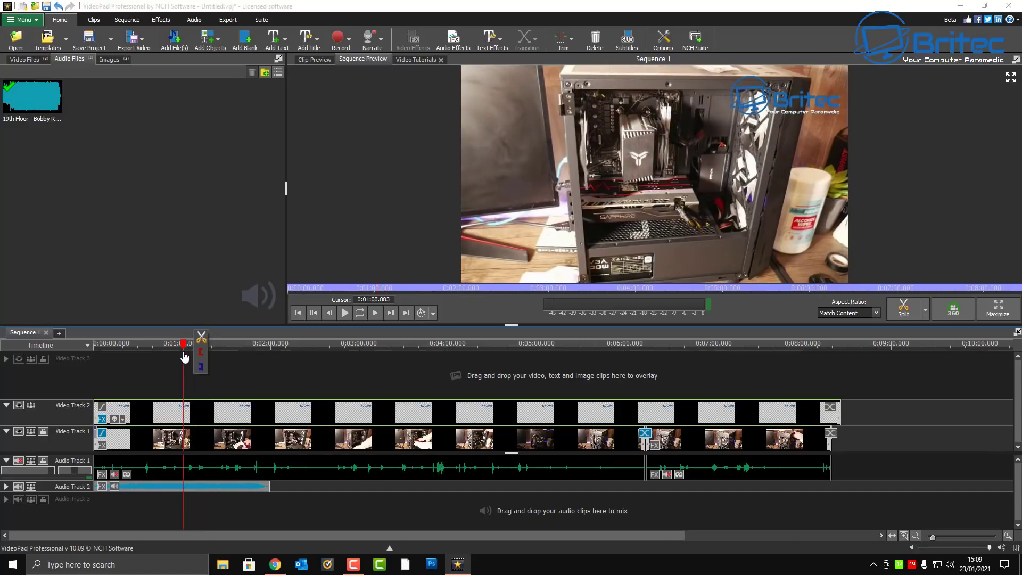
{"action": "left_click", "coordinate": [196, 432]}
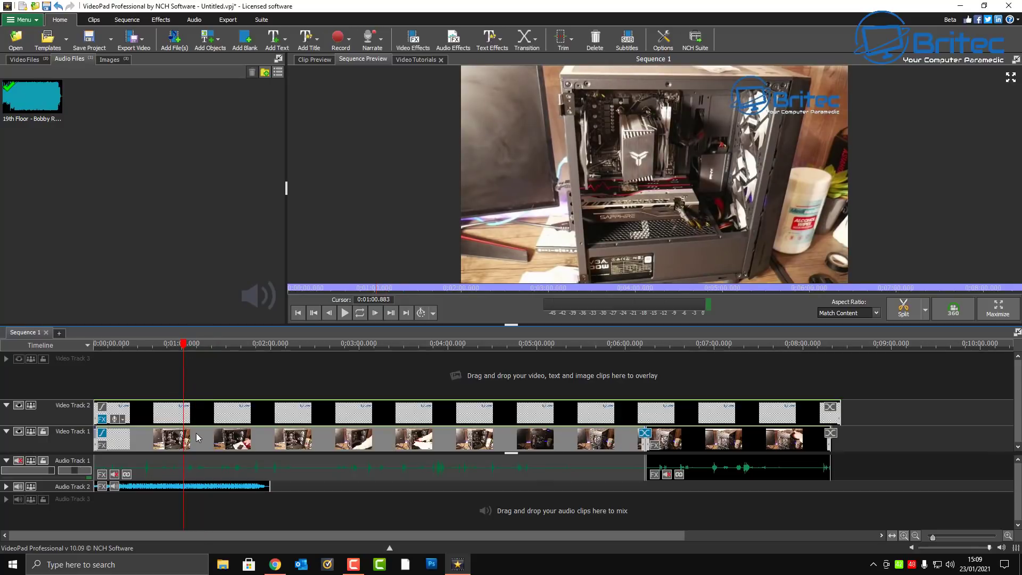
{"action": "left_click", "coordinate": [345, 315]}
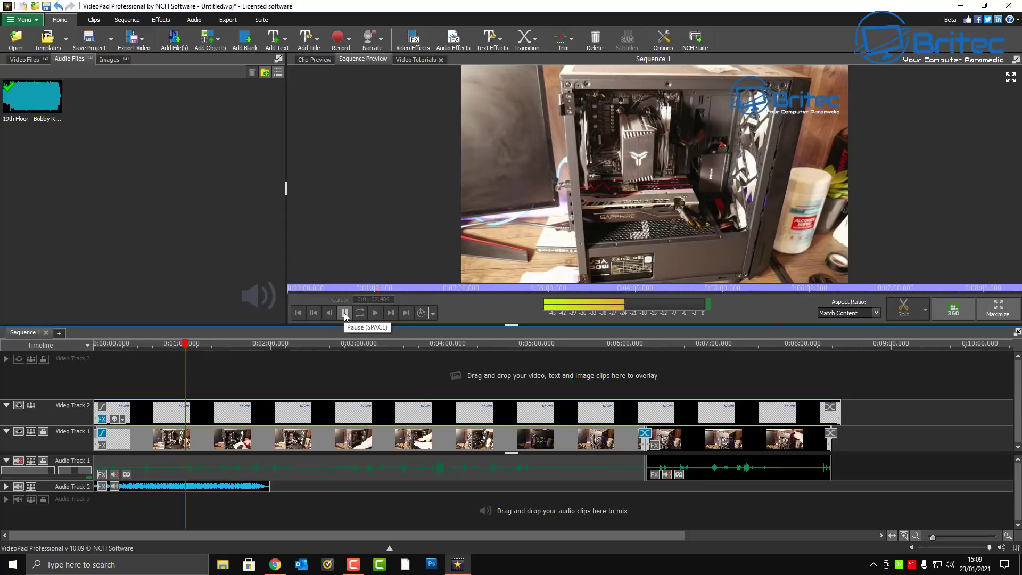
{"action": "left_click", "coordinate": [345, 315]}
{"action": "left_click", "coordinate": [127, 474]}
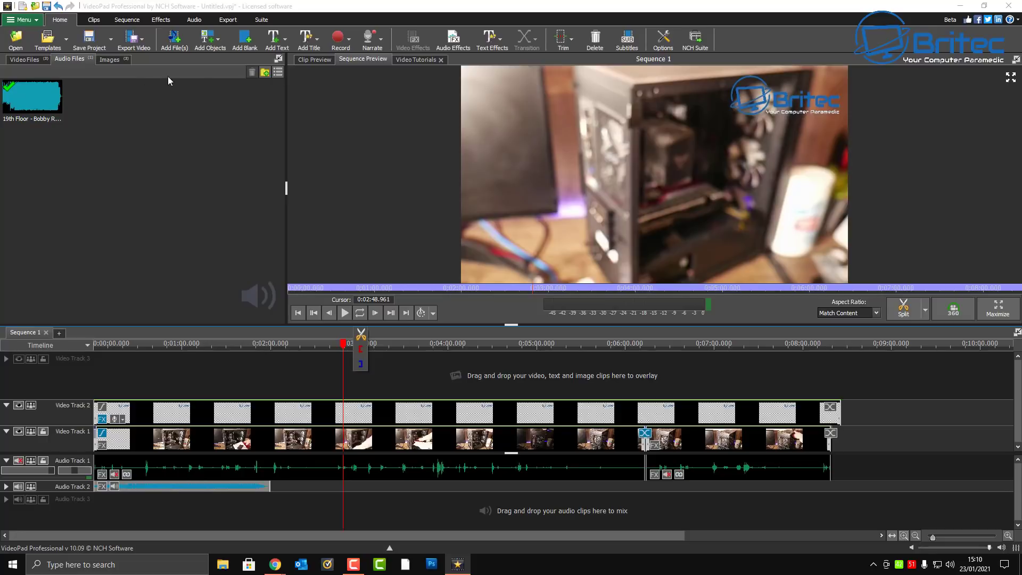
Examine the Record Audio settings for capture source, file name and save folder, and close them without recording.
{"action": "left_click", "coordinate": [348, 43]}
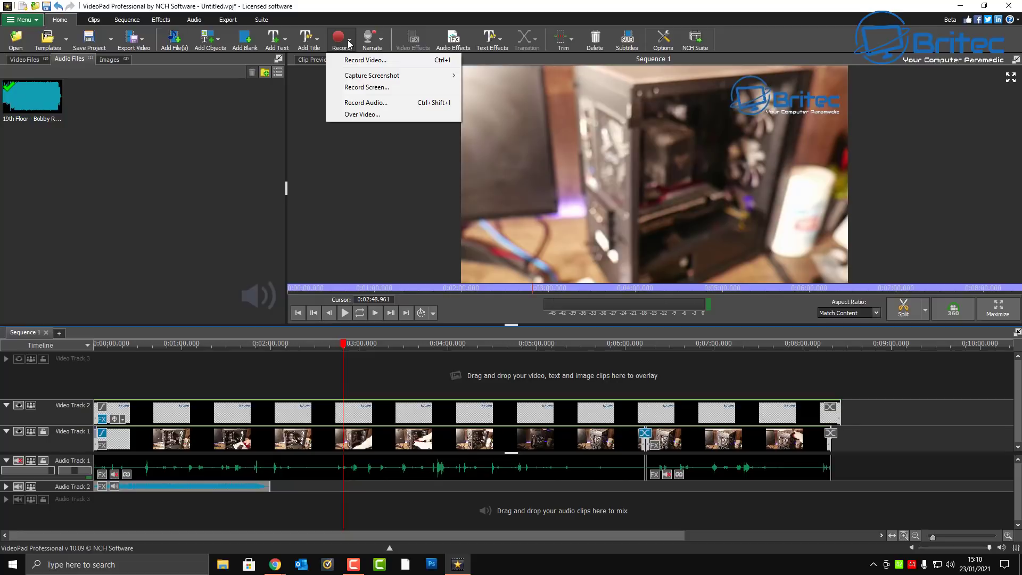
{"action": "left_click", "coordinate": [367, 104]}
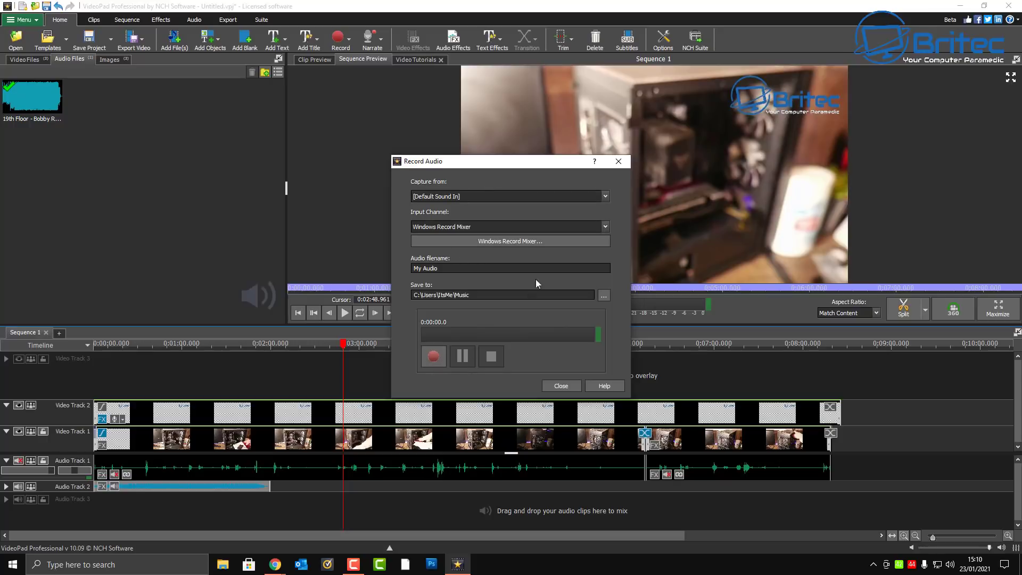
{"action": "left_click", "coordinate": [618, 162]}
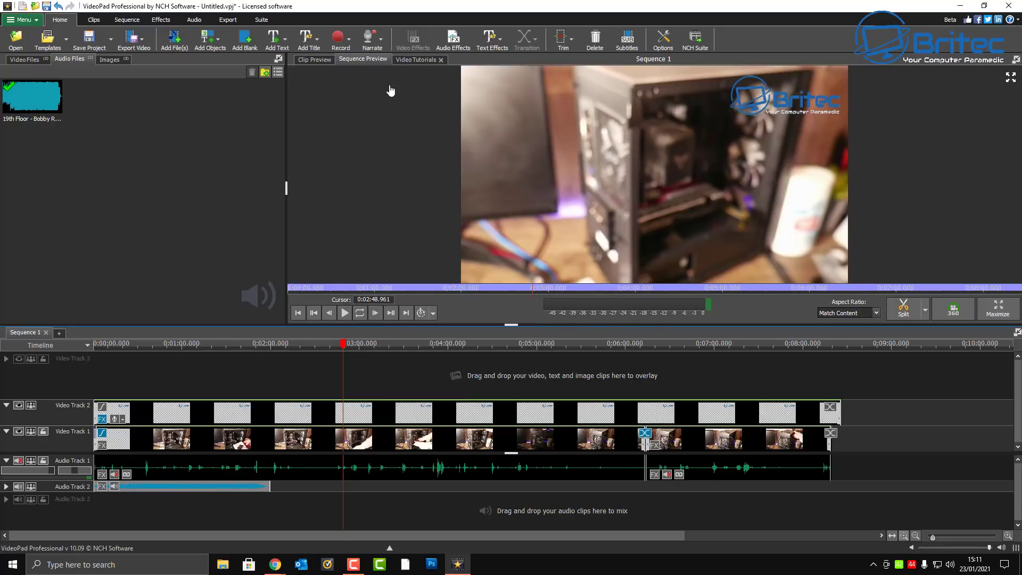
Examine the narration recording window with its device and stop options, and close it without recording.
{"action": "left_click", "coordinate": [379, 50]}
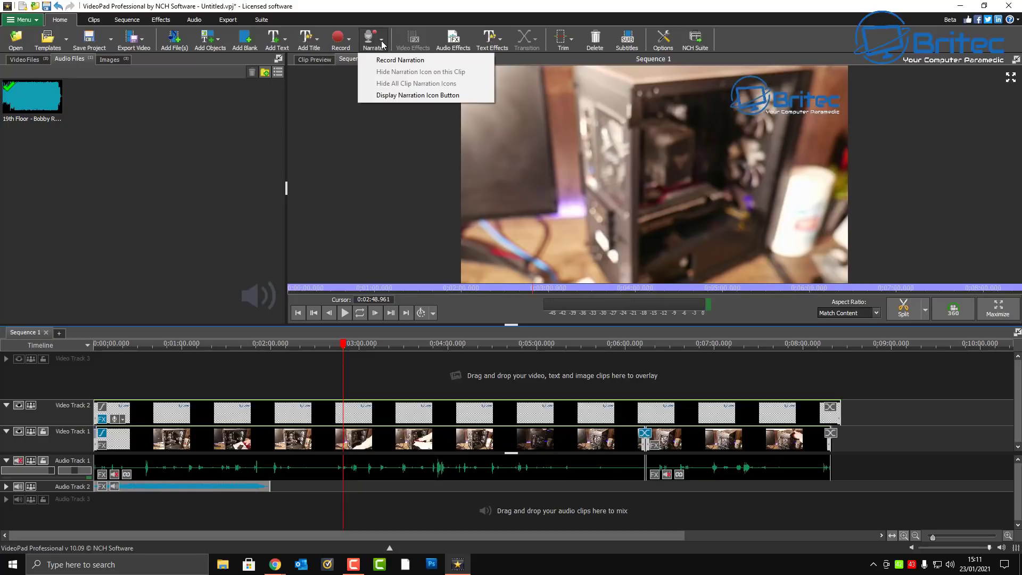
{"action": "left_click", "coordinate": [401, 60]}
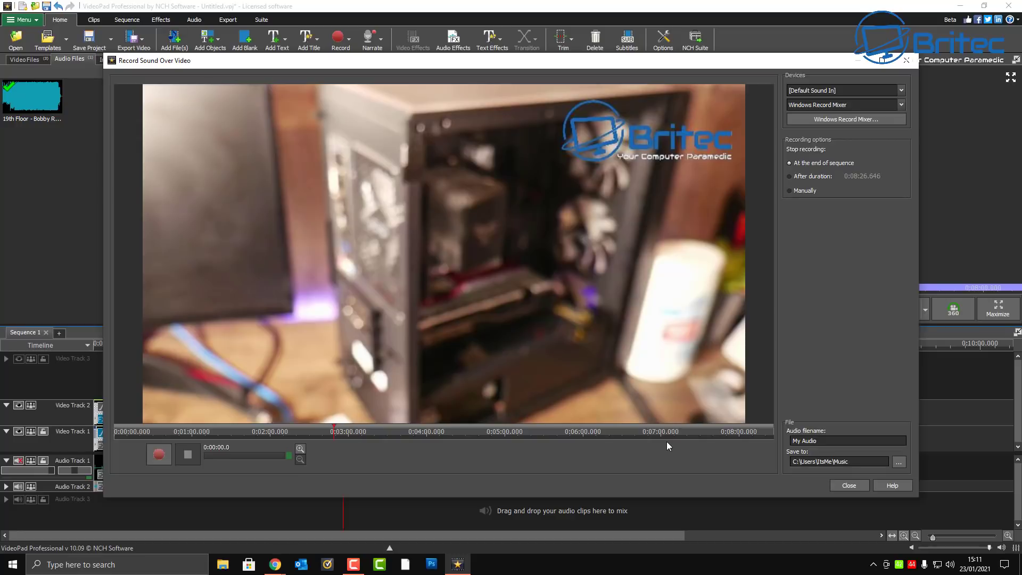
{"action": "left_click", "coordinate": [860, 484]}
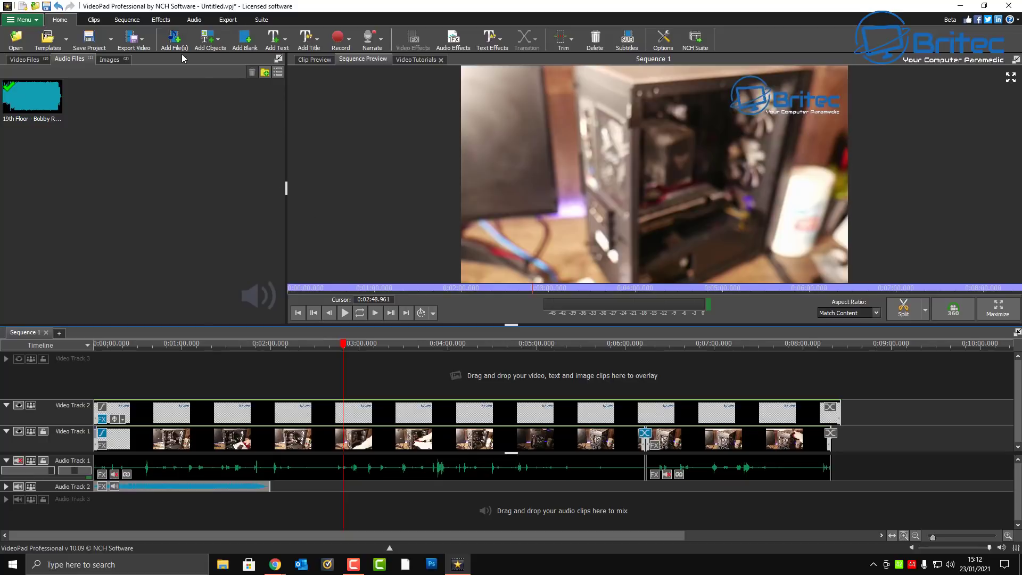
Set up a video file export named pcbuild with the HD 1080p preset.
{"action": "left_click", "coordinate": [143, 46]}
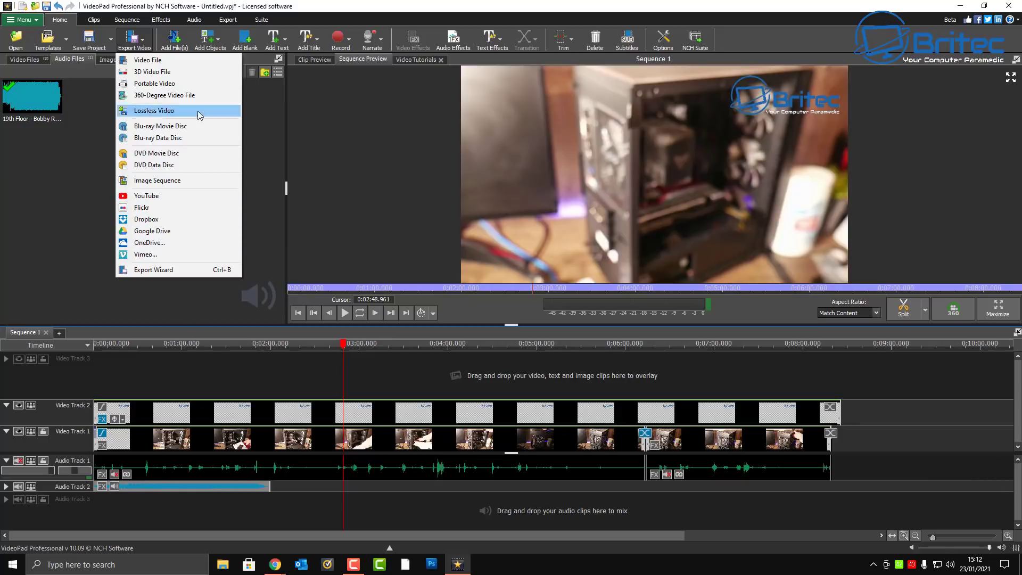
{"action": "left_click", "coordinate": [185, 64]}
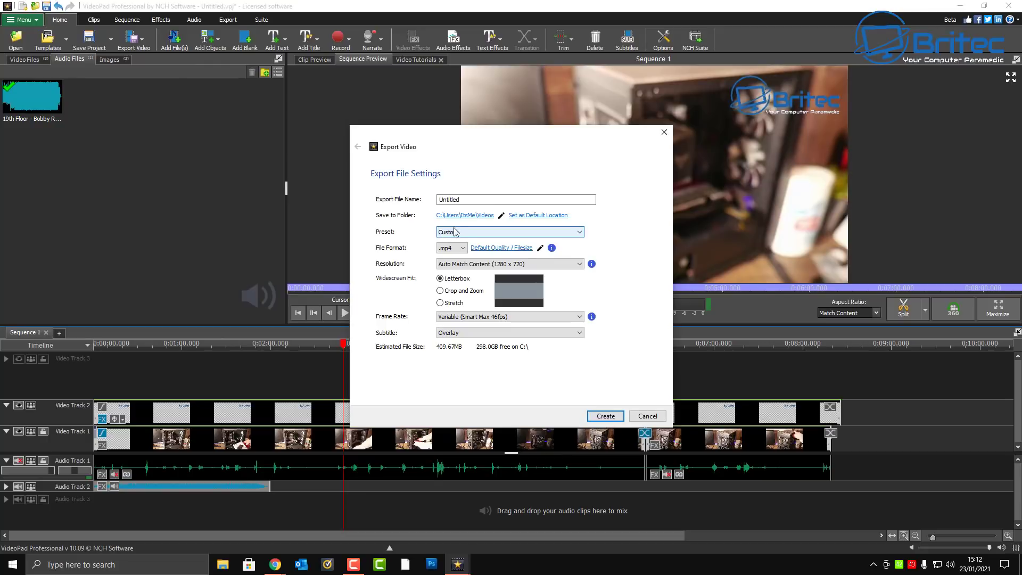
{"action": "double_click", "coordinate": [453, 200]}
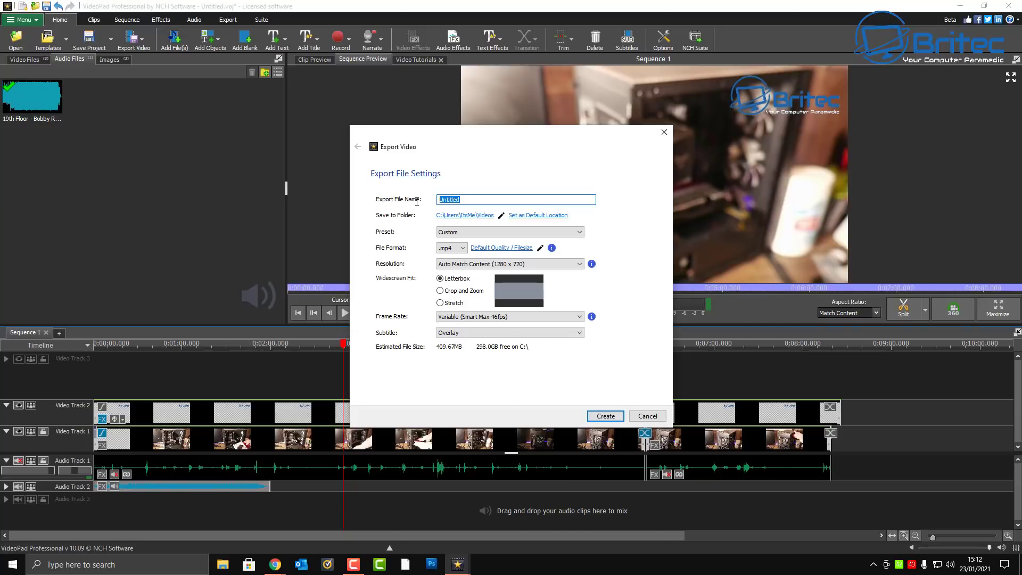
{"action": "type", "text": "pcbuild"}
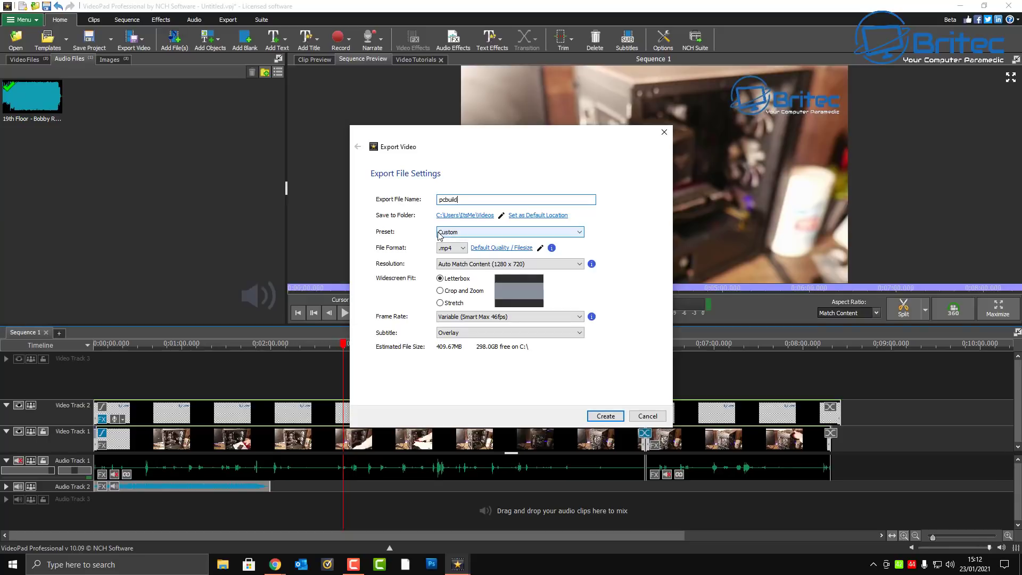
{"action": "left_click", "coordinate": [579, 233]}
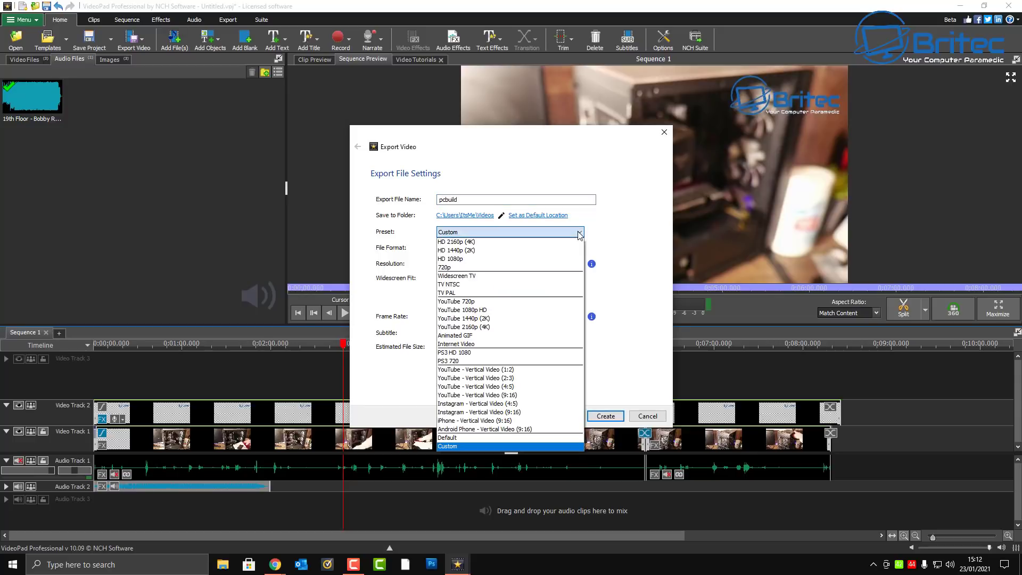
{"action": "left_click", "coordinate": [499, 259]}
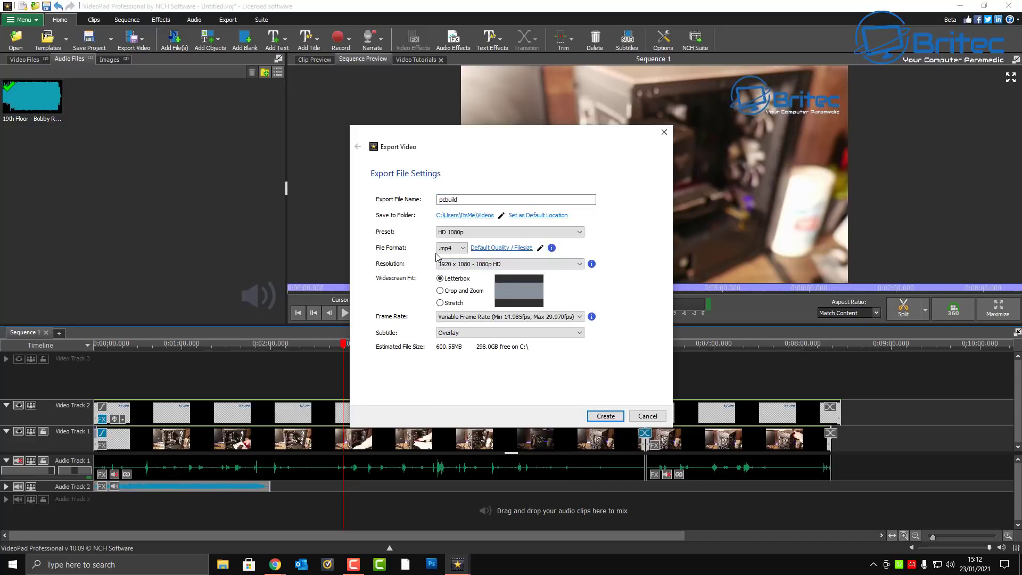
Examine the available export file formats and presets without changing the selection.
{"action": "left_click", "coordinate": [462, 248]}
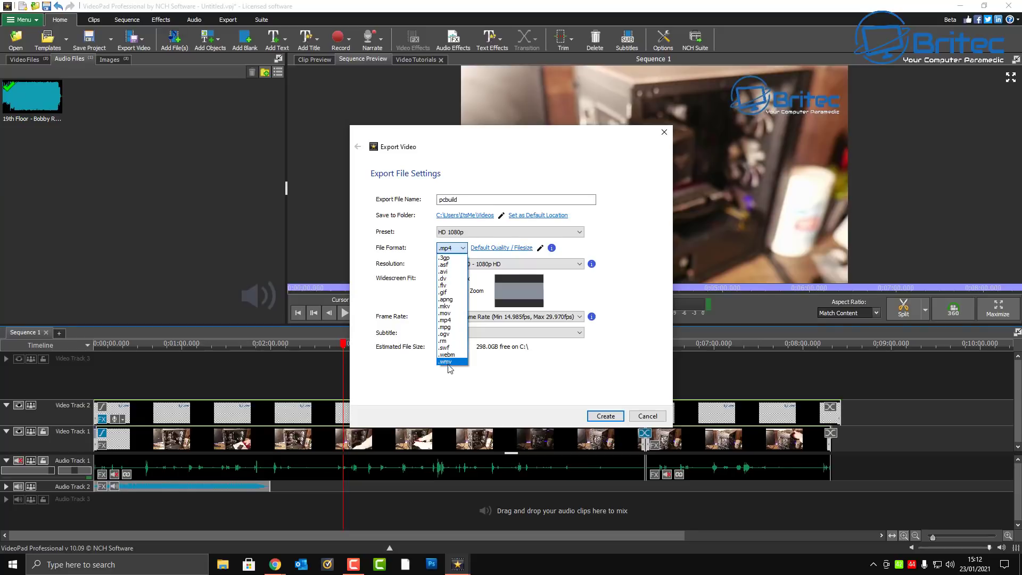
{"action": "left_click", "coordinate": [425, 256]}
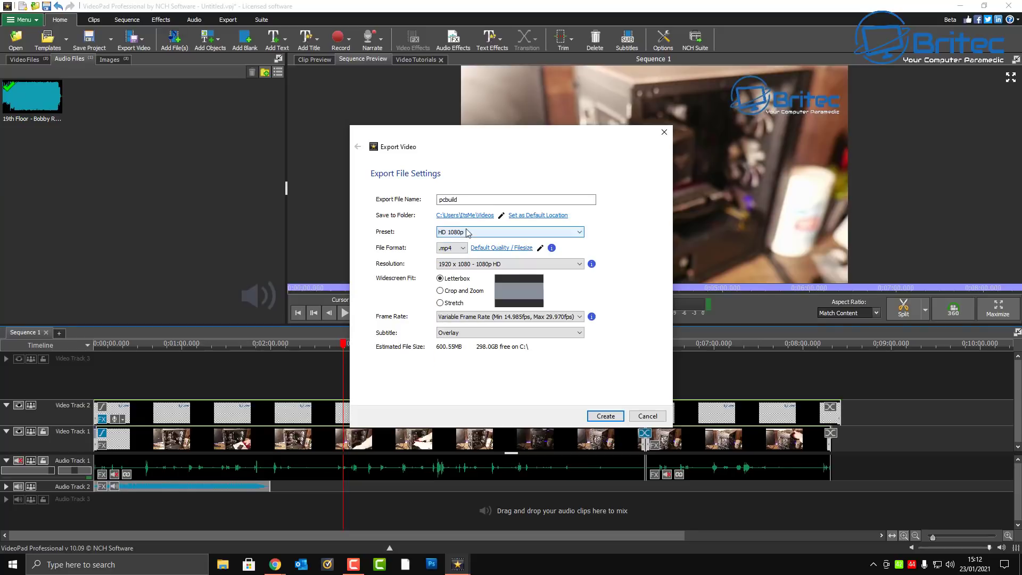
{"action": "left_click", "coordinate": [469, 233]}
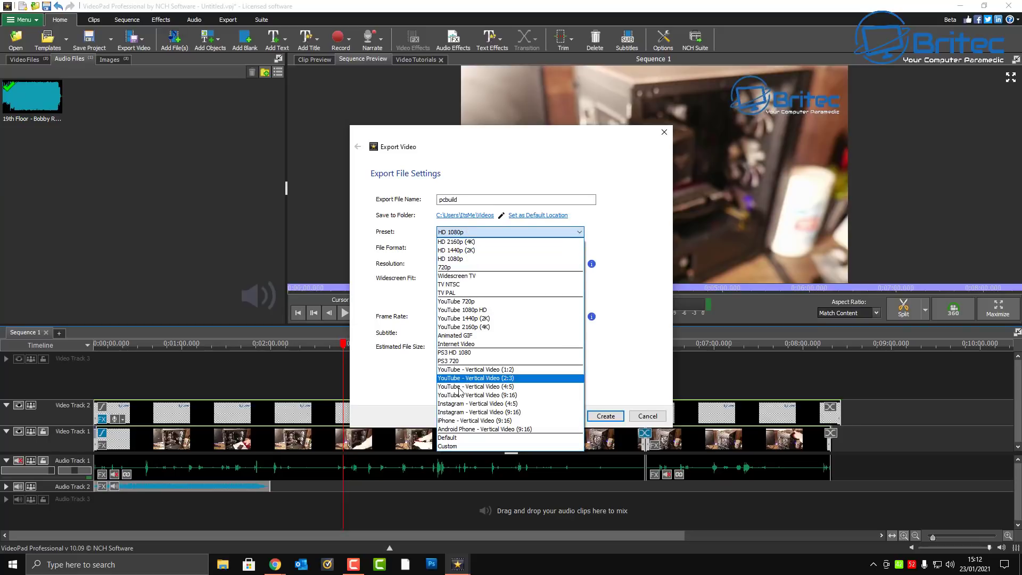
{"action": "left_click", "coordinate": [425, 239]}
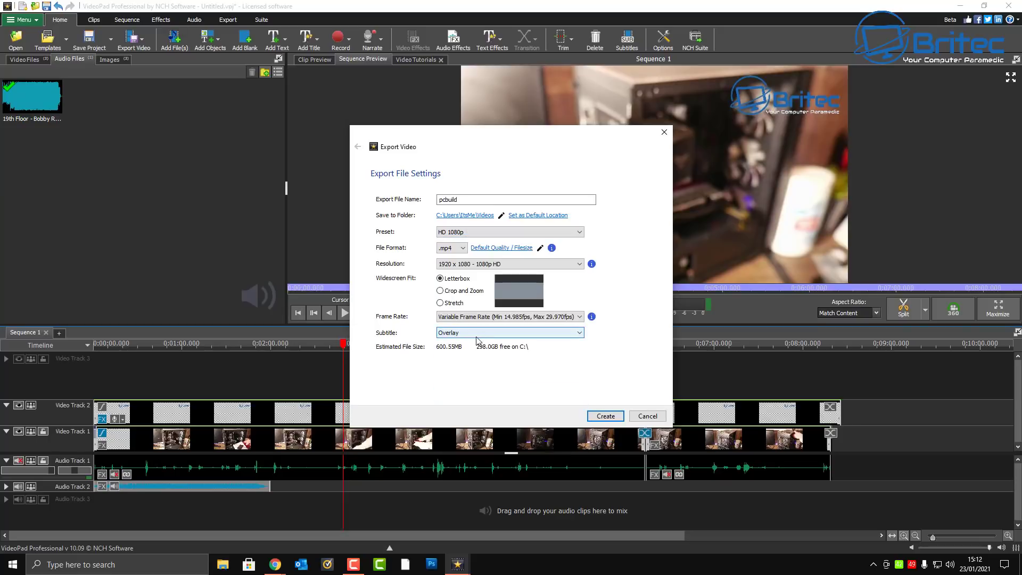
Try the Crop and Zoom, Letterbox and Stretch widescreen fits for the export, and cancel the file export.
{"action": "left_click", "coordinate": [440, 291]}
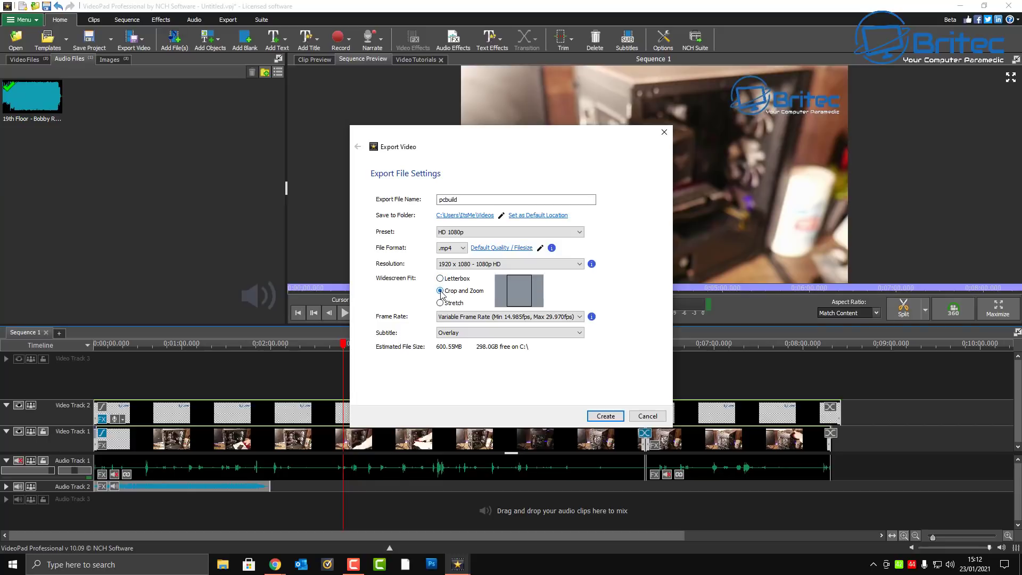
{"action": "left_click", "coordinate": [441, 279]}
{"action": "left_click", "coordinate": [440, 303]}
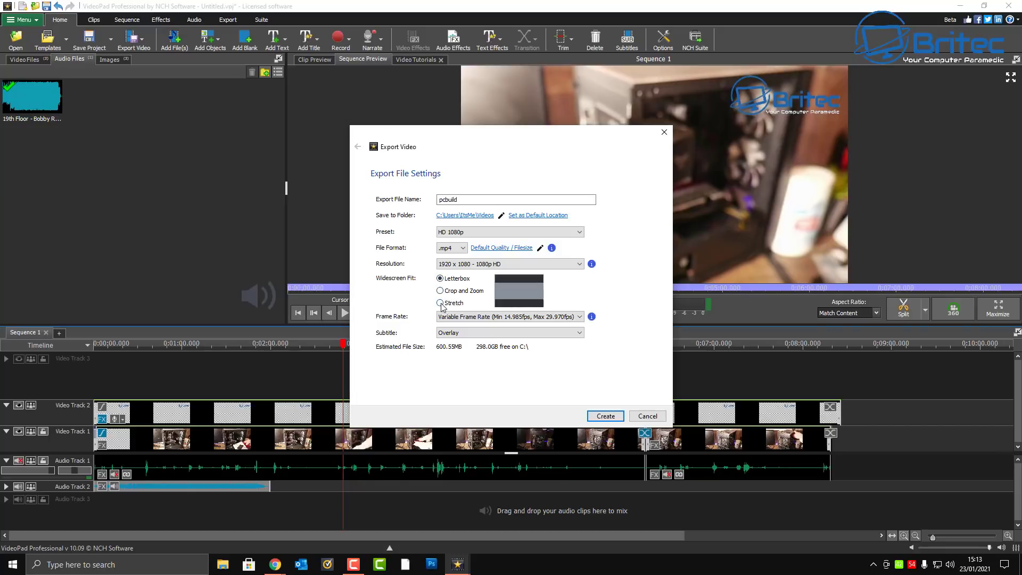
{"action": "left_click", "coordinate": [440, 278]}
{"action": "left_click", "coordinate": [485, 234]}
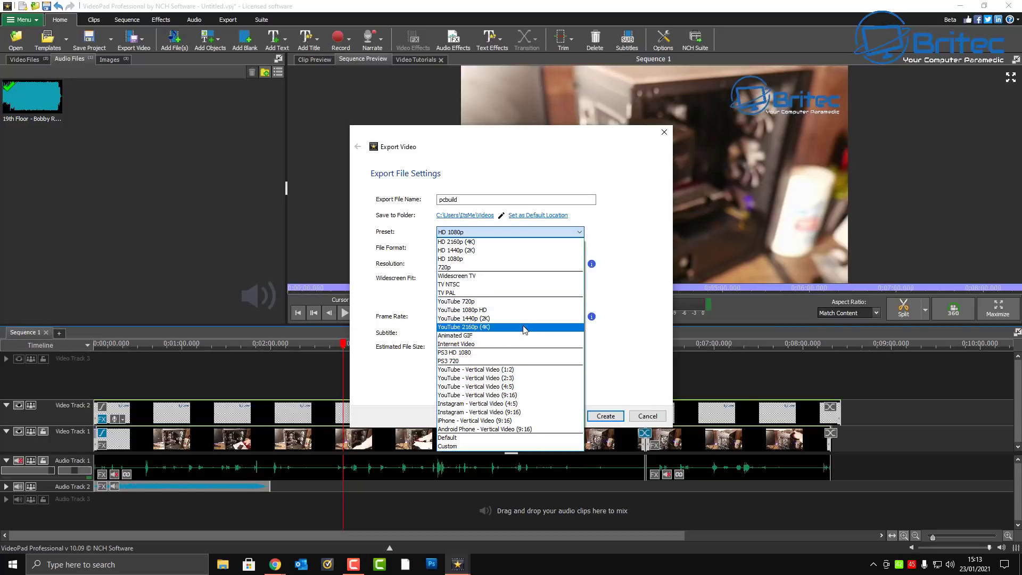
{"action": "left_click", "coordinate": [426, 293]}
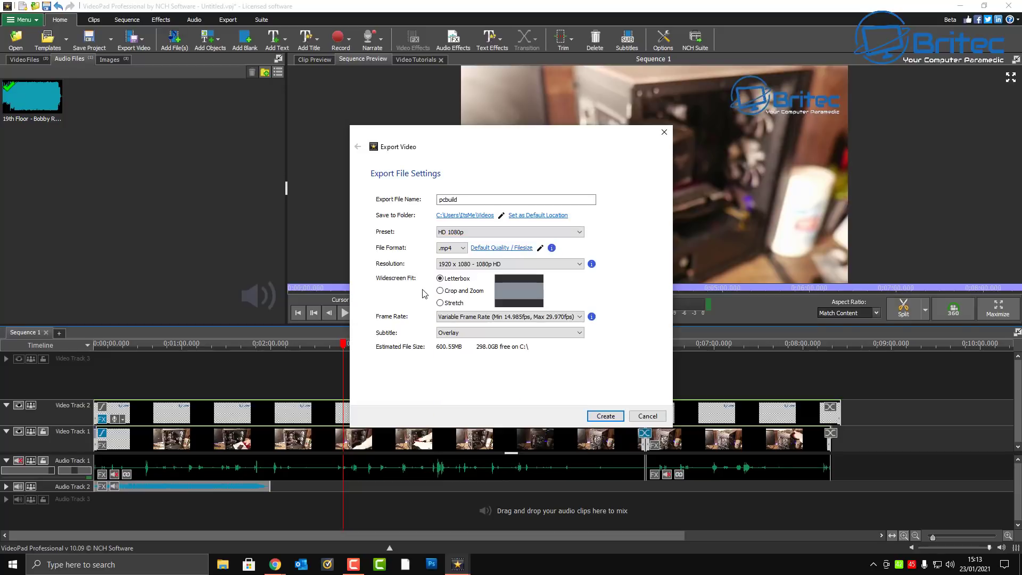
{"action": "left_click", "coordinate": [440, 292]}
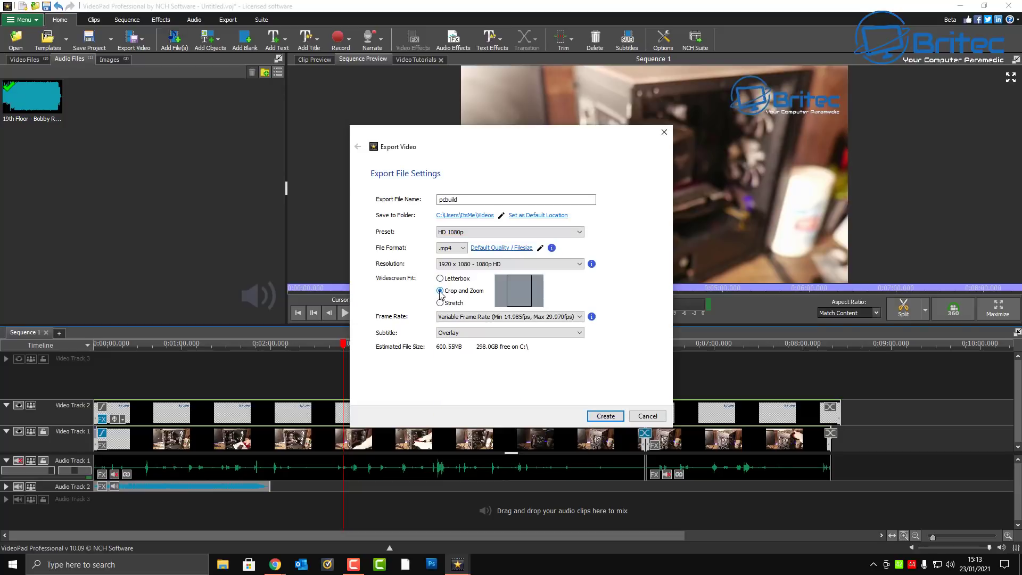
{"action": "left_click", "coordinate": [441, 303]}
{"action": "left_click", "coordinate": [647, 416]}
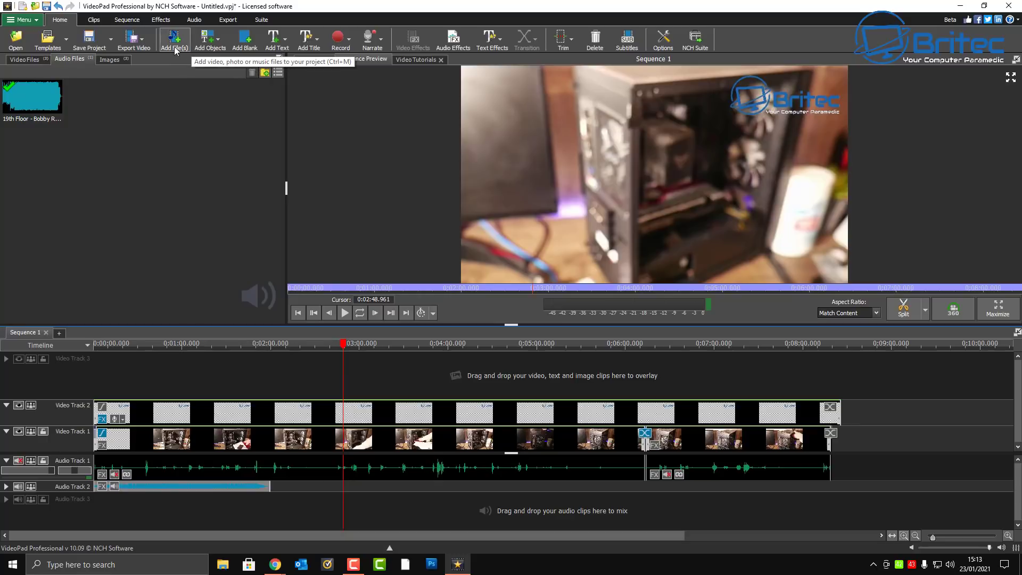
Set the YouTube export format to YouTube 1080p HD, review the video detail fields, and cancel the upload.
{"action": "left_click", "coordinate": [136, 47]}
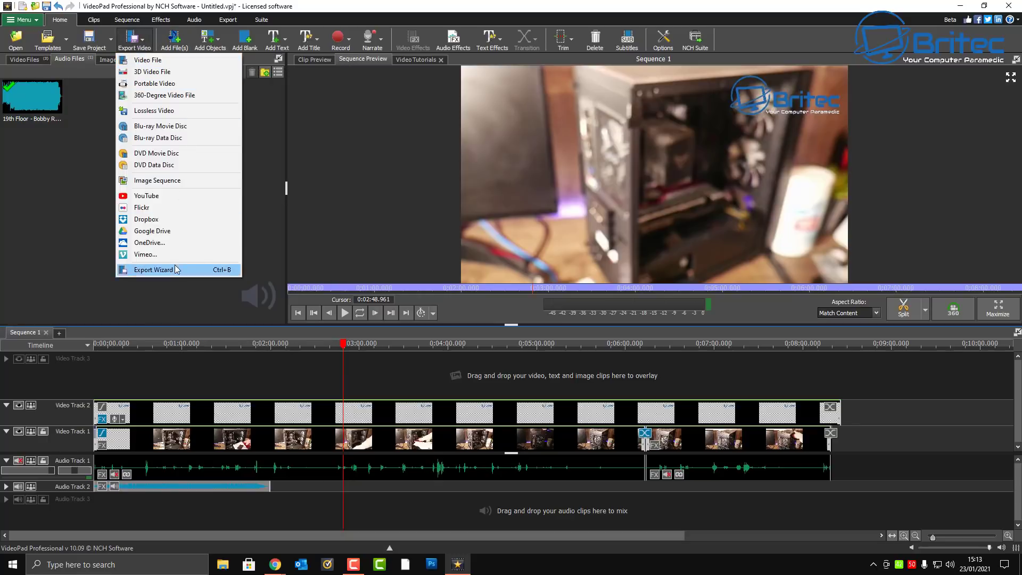
{"action": "left_click", "coordinate": [165, 196]}
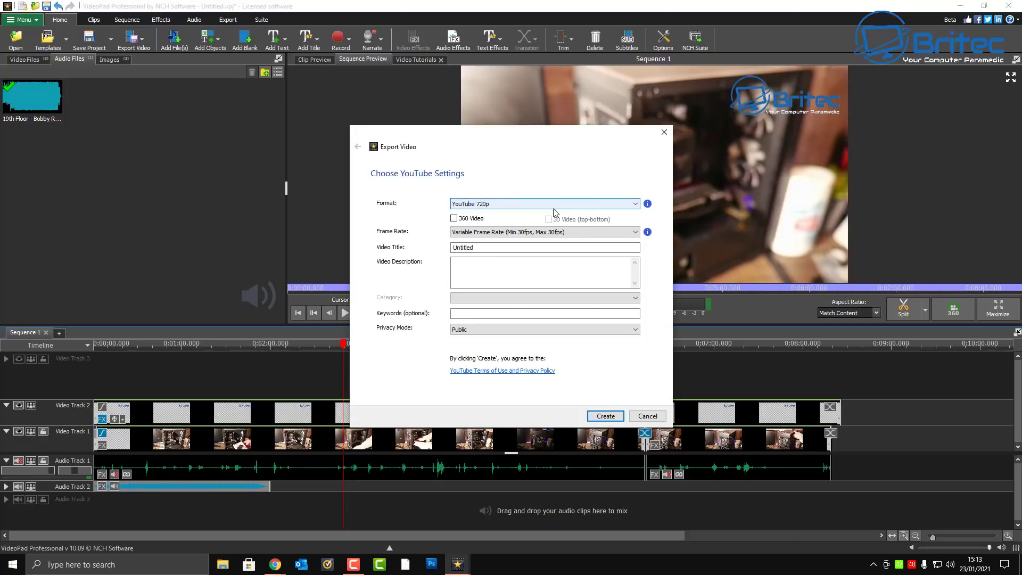
{"action": "left_click", "coordinate": [635, 204]}
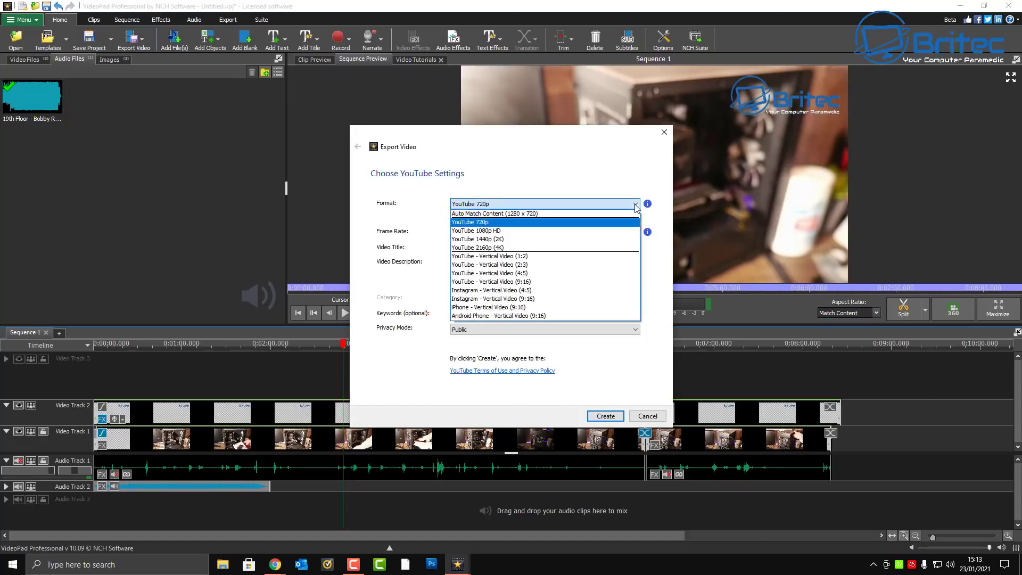
{"action": "left_click", "coordinate": [610, 231]}
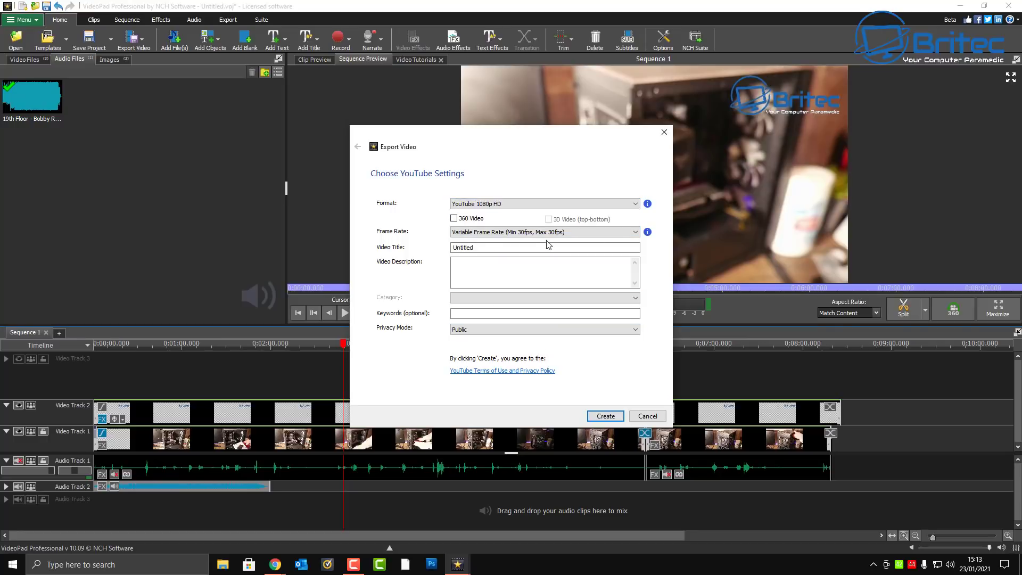
{"action": "left_click", "coordinate": [478, 272]}
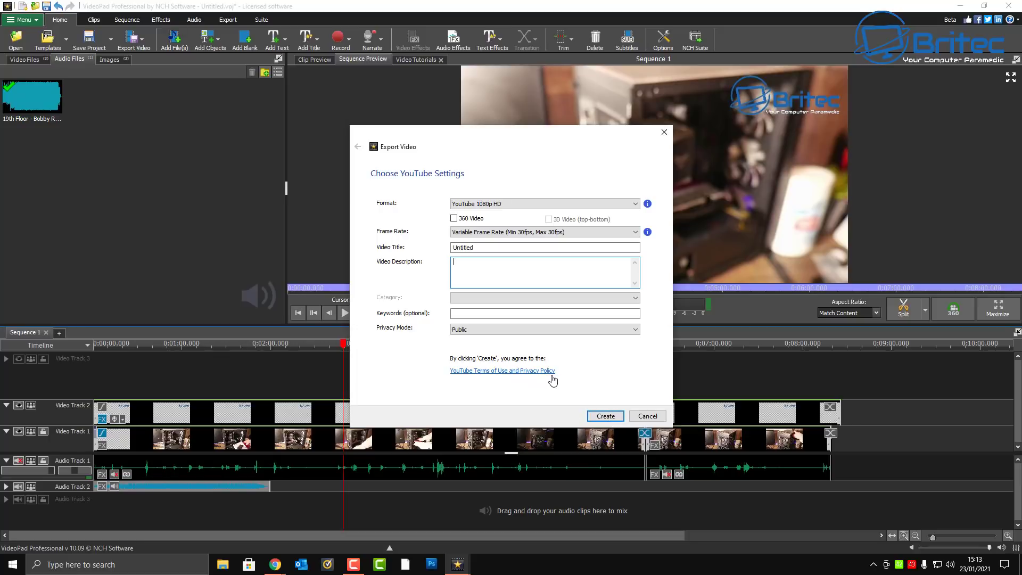
{"action": "left_click", "coordinate": [648, 416]}
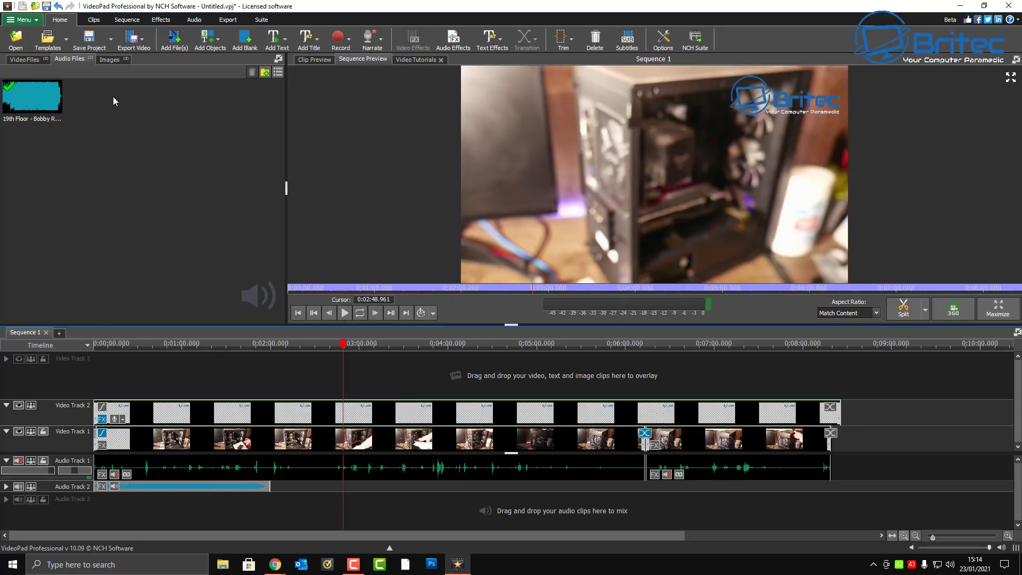
Start exporting the sequence as an .mp4 video file at 1920 x 1080 with the HD 1080p preset.
{"action": "left_click", "coordinate": [134, 40]}
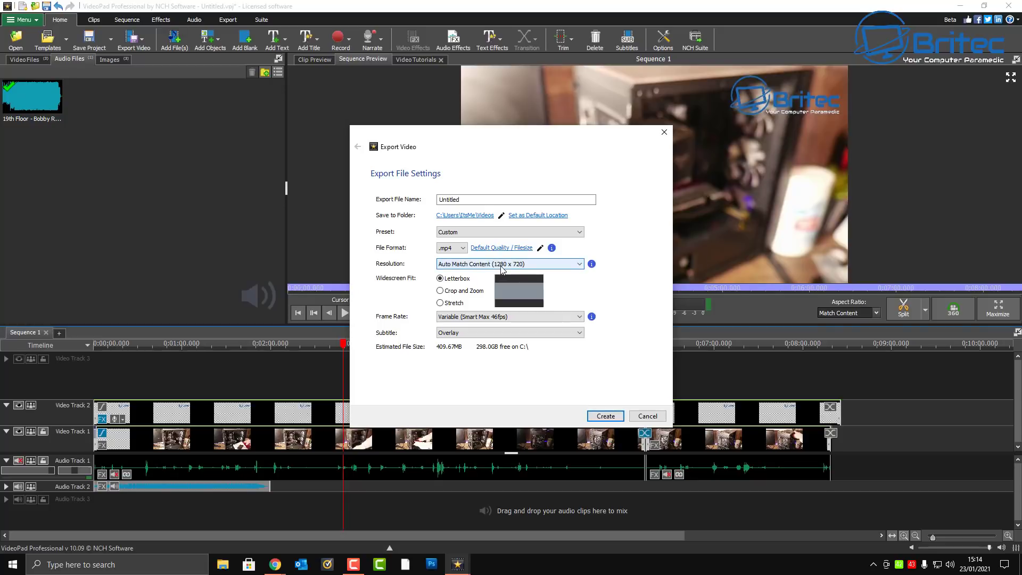
{"action": "left_click", "coordinate": [567, 269]}
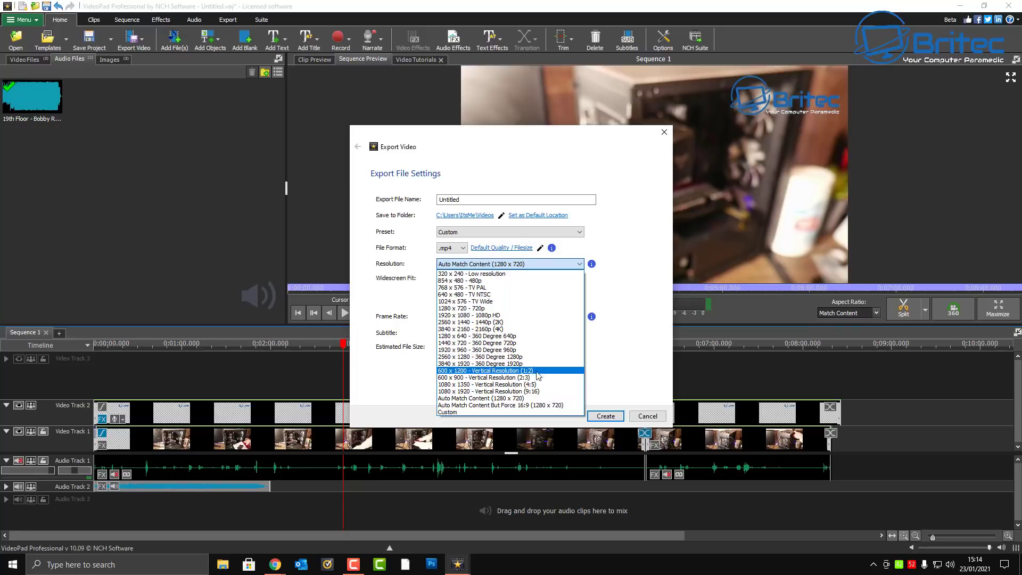
{"action": "left_click", "coordinate": [525, 315]}
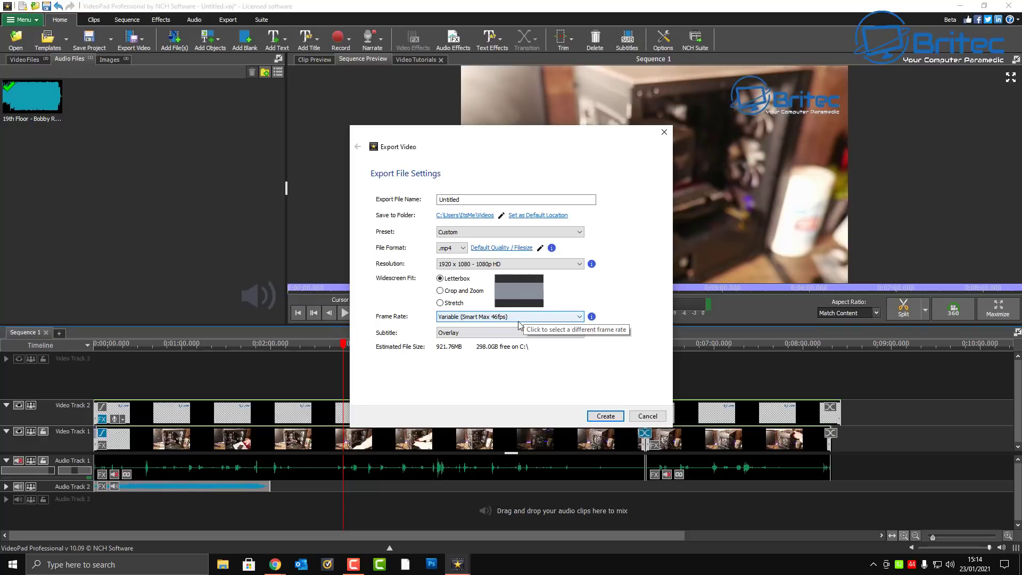
{"action": "left_click", "coordinate": [579, 233]}
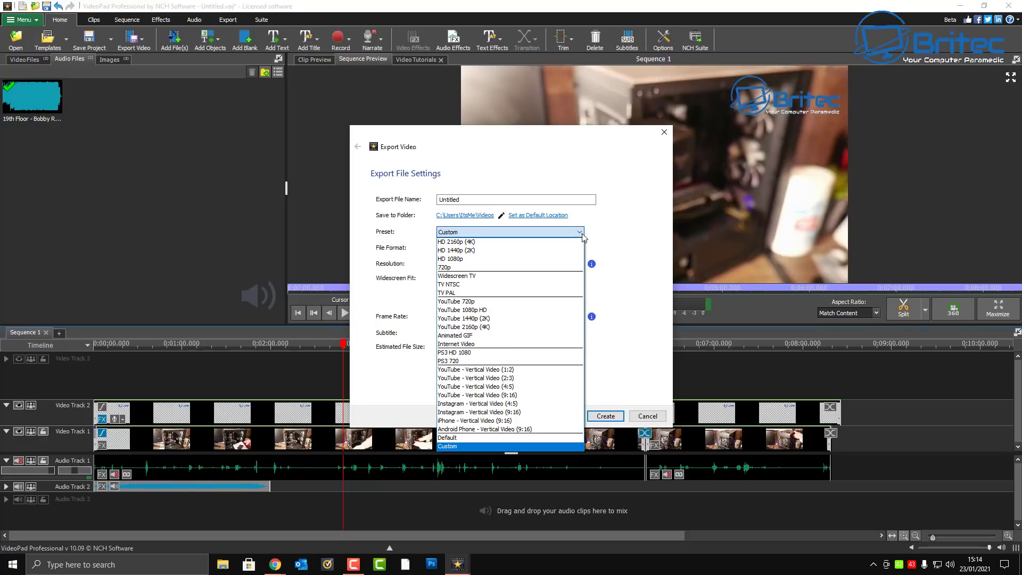
{"action": "left_click", "coordinate": [565, 260]}
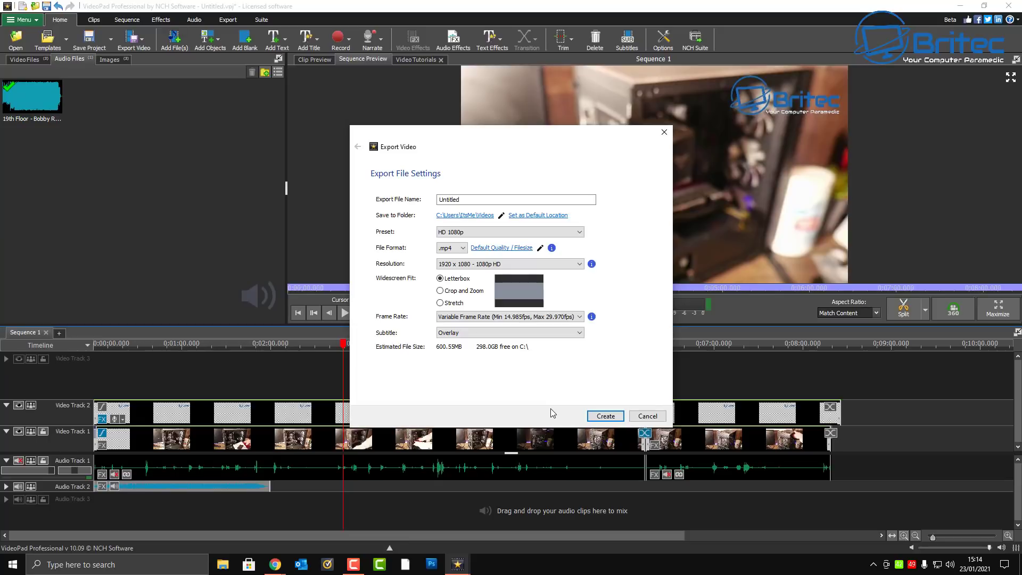
{"action": "left_click", "coordinate": [605, 416]}
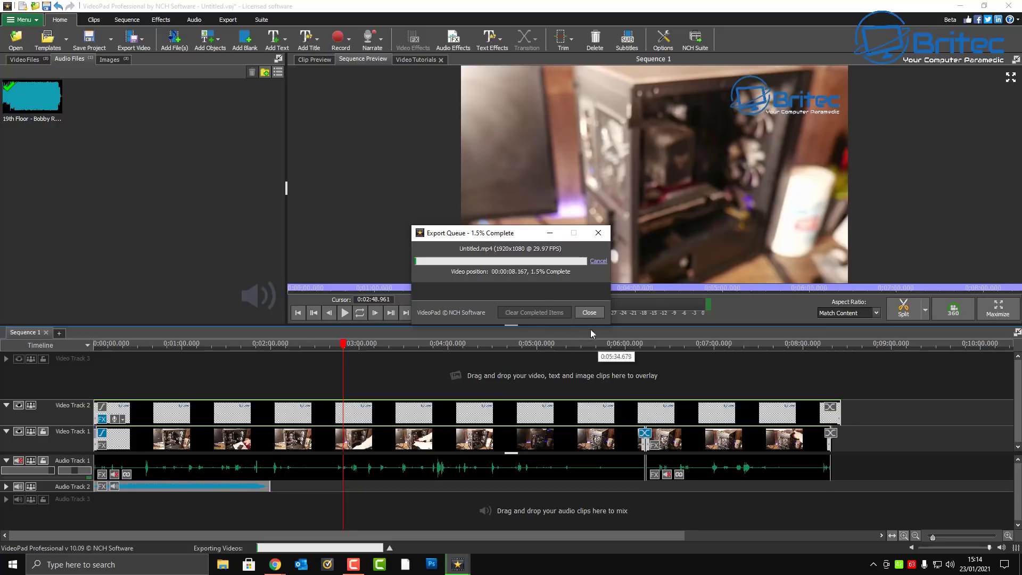
Cancel the running video export and close the export queue.
{"action": "left_click", "coordinate": [598, 262]}
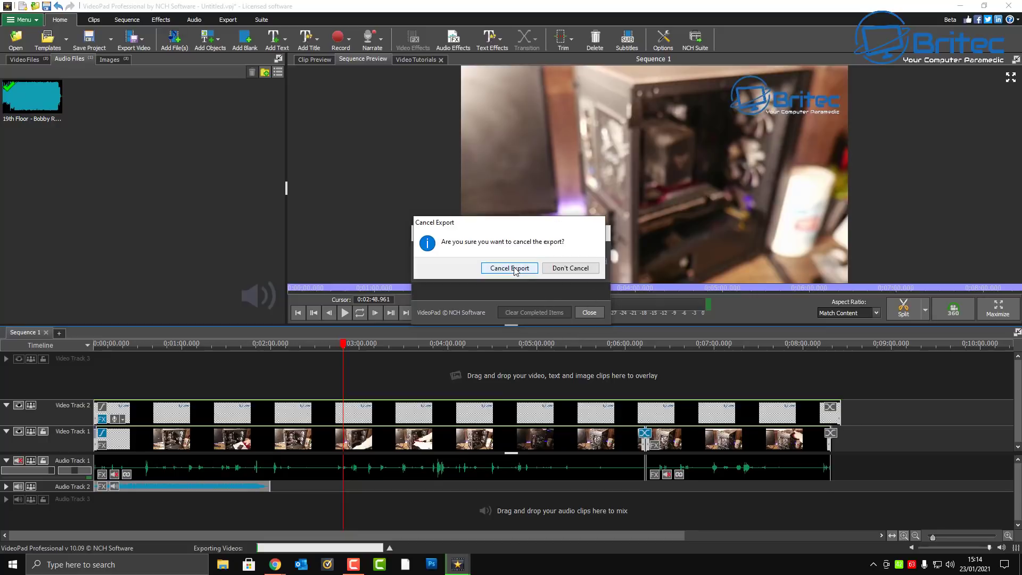
{"action": "left_click", "coordinate": [514, 269]}
{"action": "left_click", "coordinate": [590, 314]}
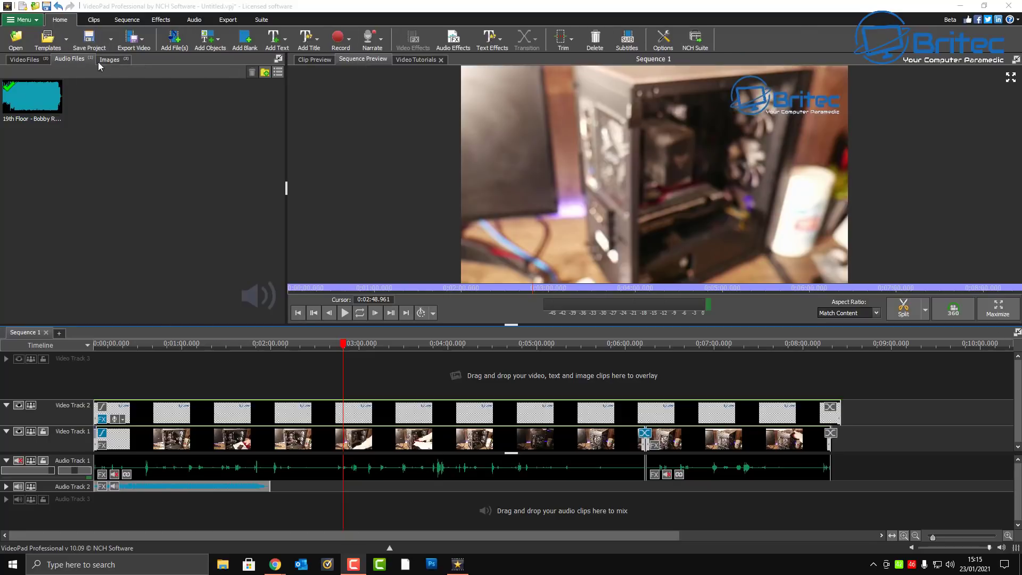
Examine the project saving options and the Clips, Sequence, Effects, Audio, Export and Suite tools, and minimize the editor.
{"action": "left_click", "coordinate": [111, 43]}
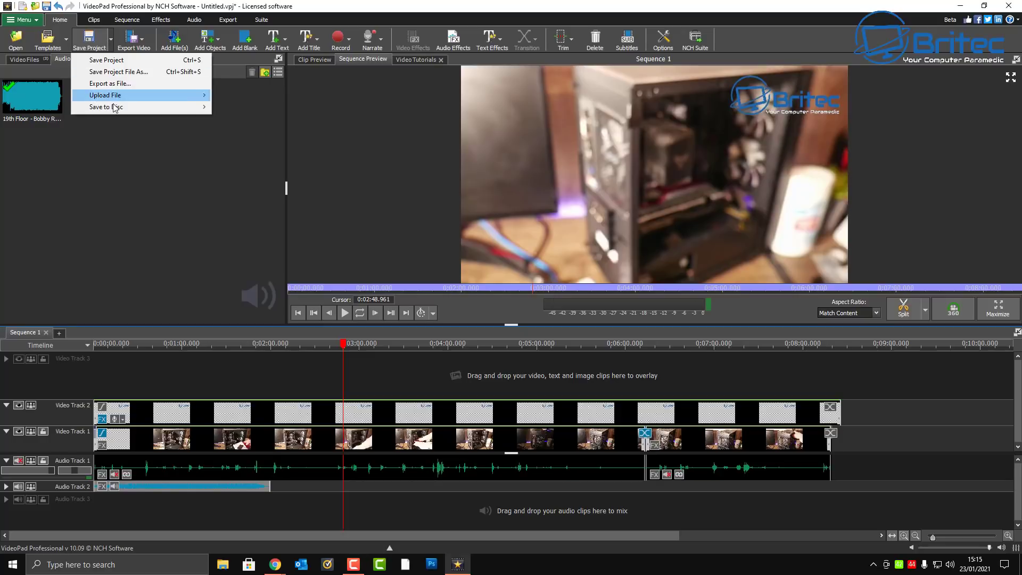
{"action": "left_click", "coordinate": [121, 137]}
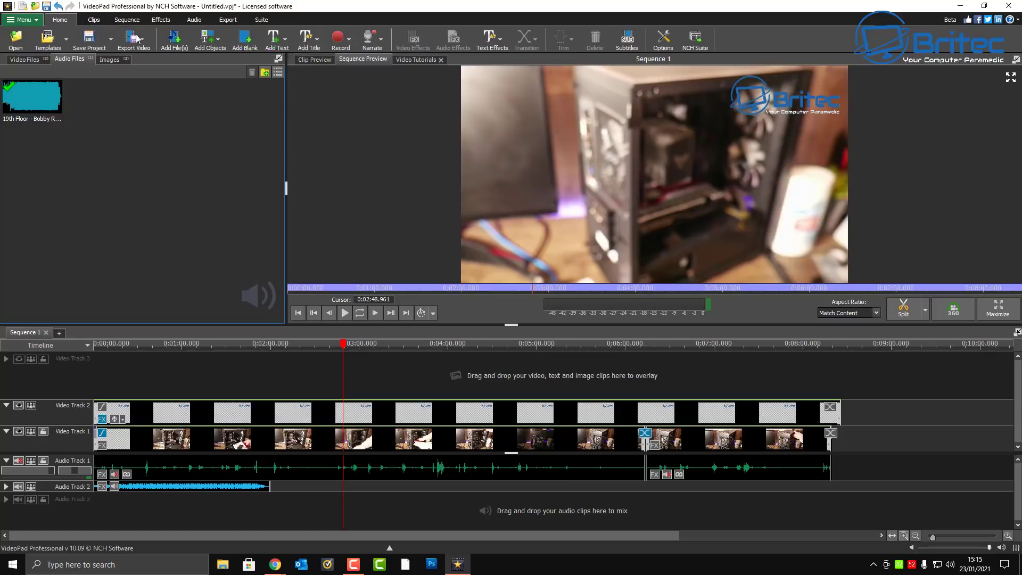
{"action": "left_click", "coordinate": [99, 21]}
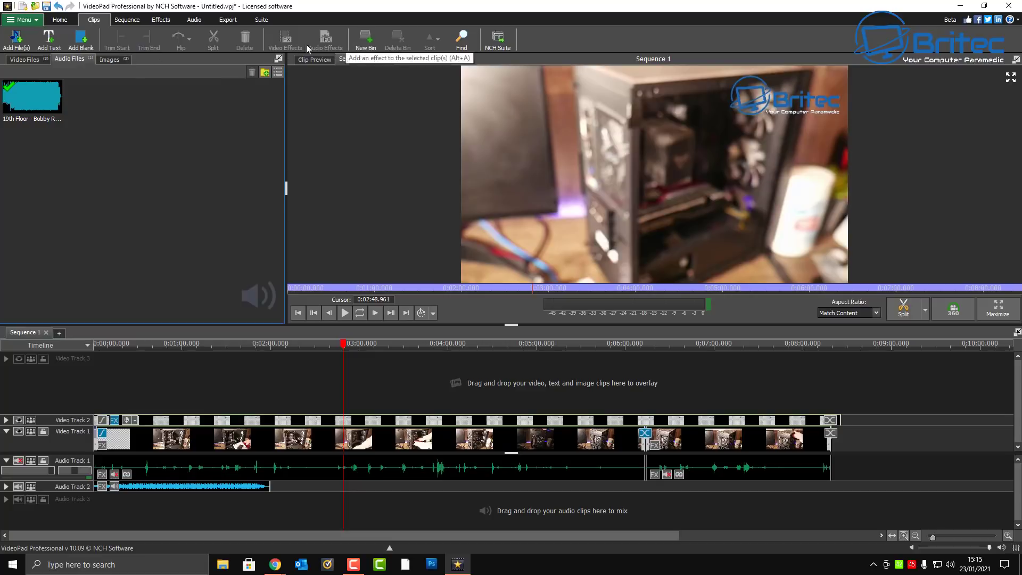
{"action": "left_click", "coordinate": [130, 22]}
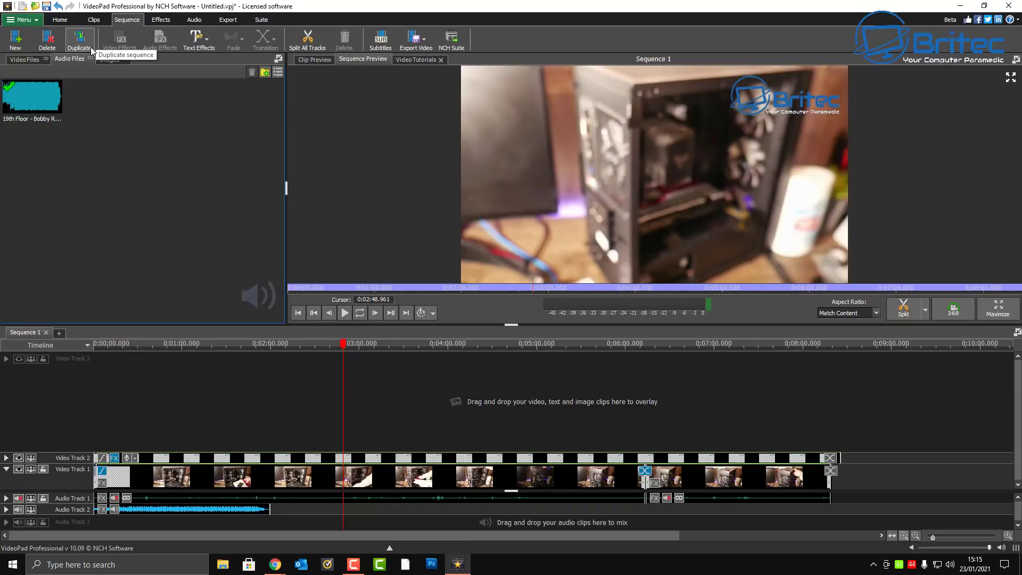
{"action": "left_click", "coordinate": [161, 21]}
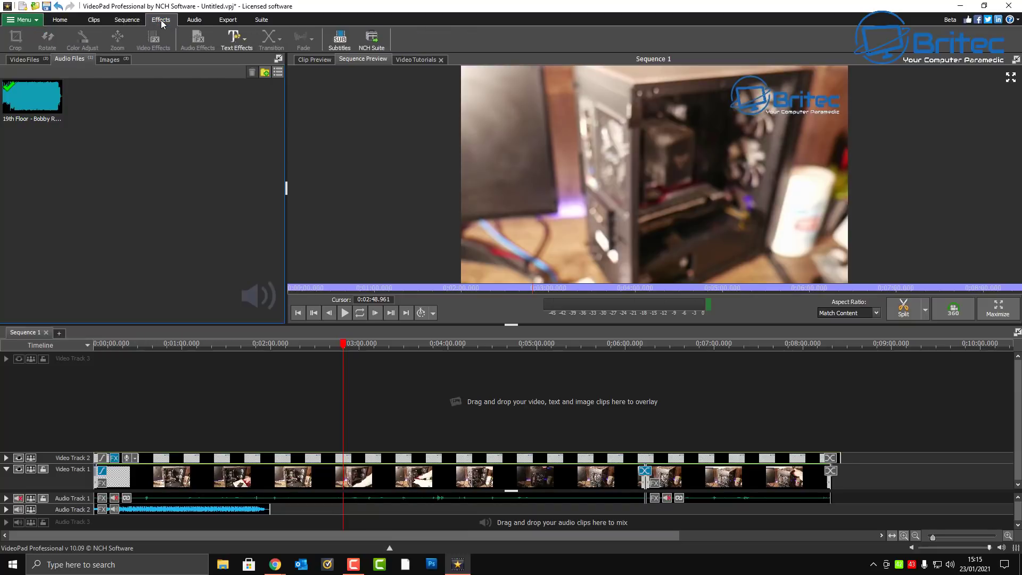
{"action": "left_click", "coordinate": [204, 21]}
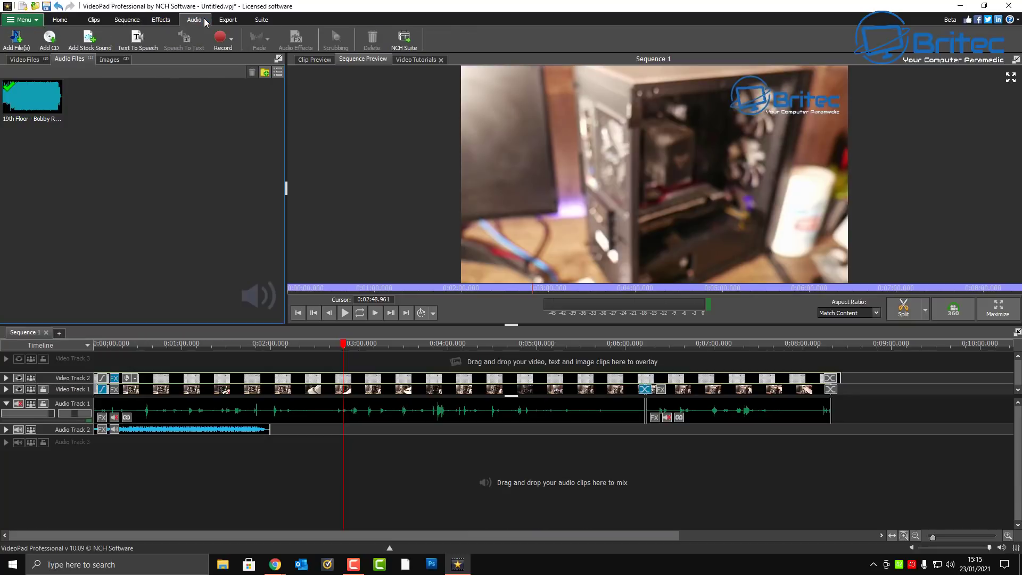
{"action": "left_click", "coordinate": [224, 20]}
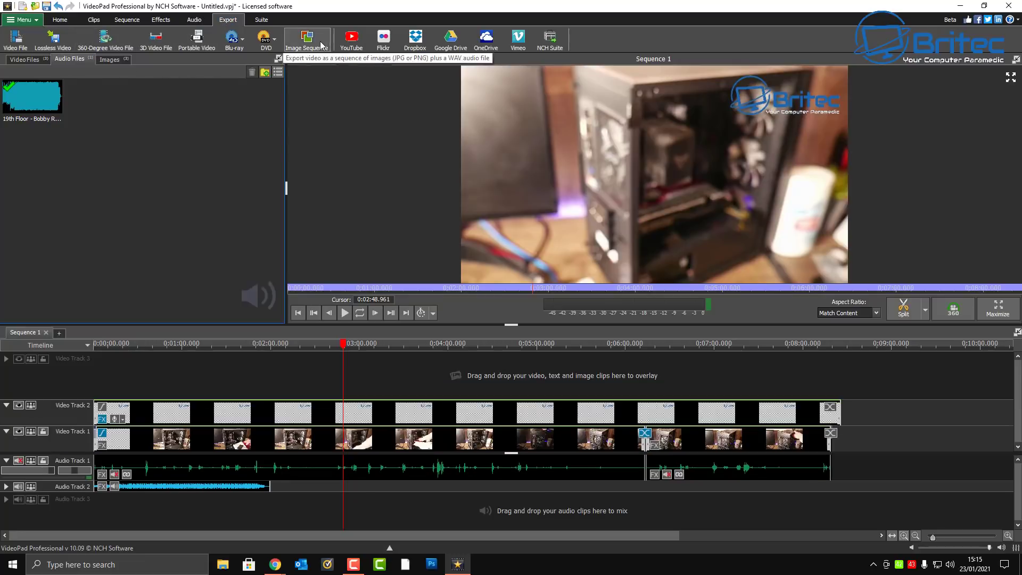
{"action": "left_click", "coordinate": [271, 21]}
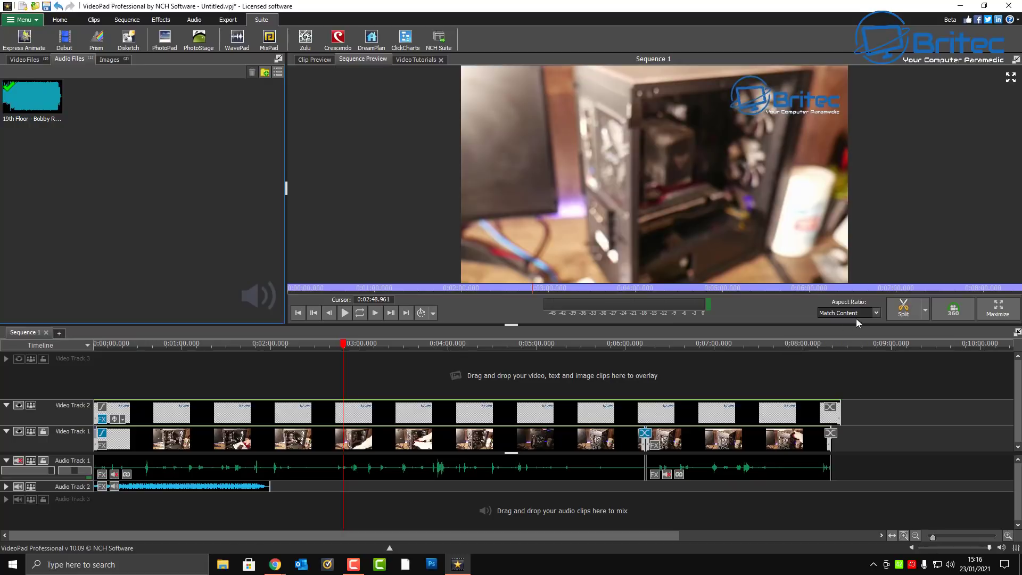
{"action": "left_click", "coordinate": [959, 5]}
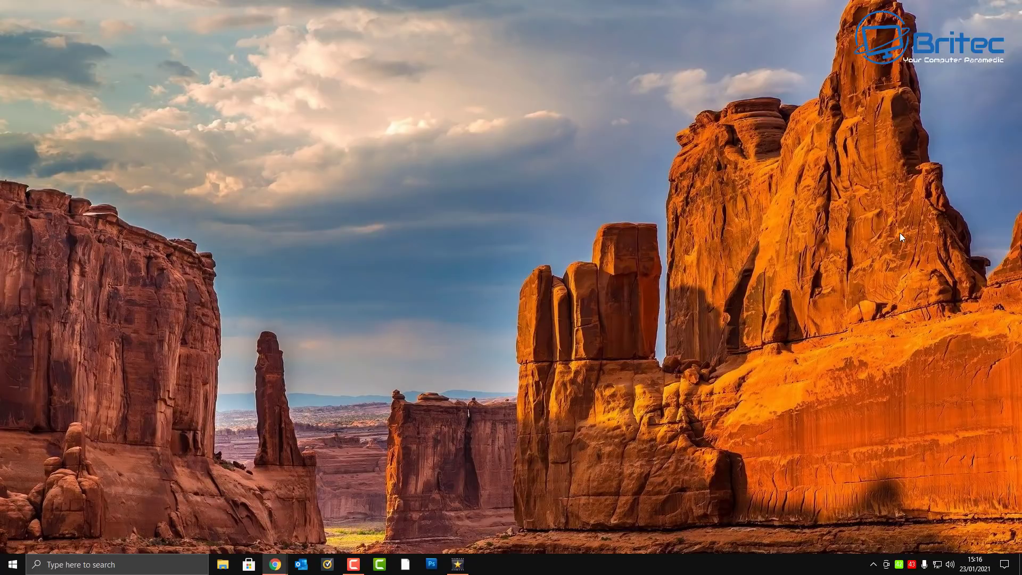